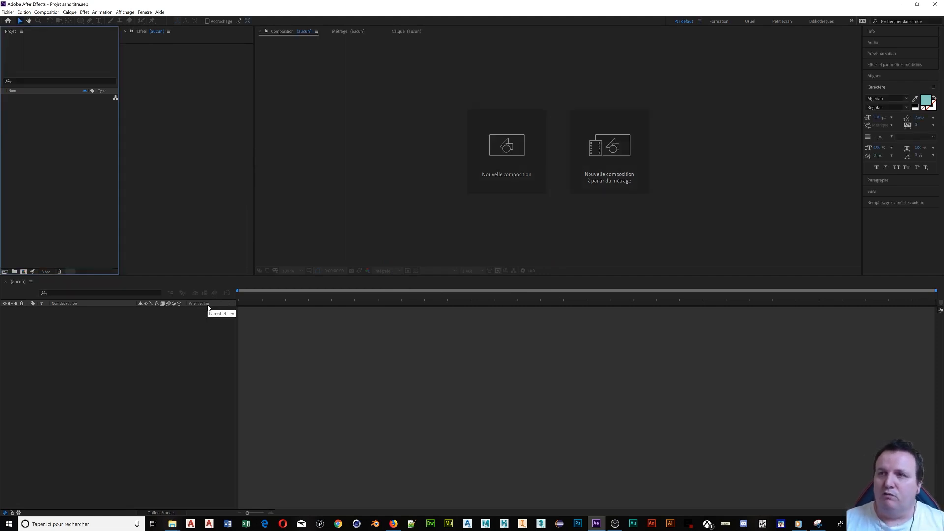
- Import Palette.png from the after effect folder into the project
{"action": "double_click", "coordinate": [46, 164]}
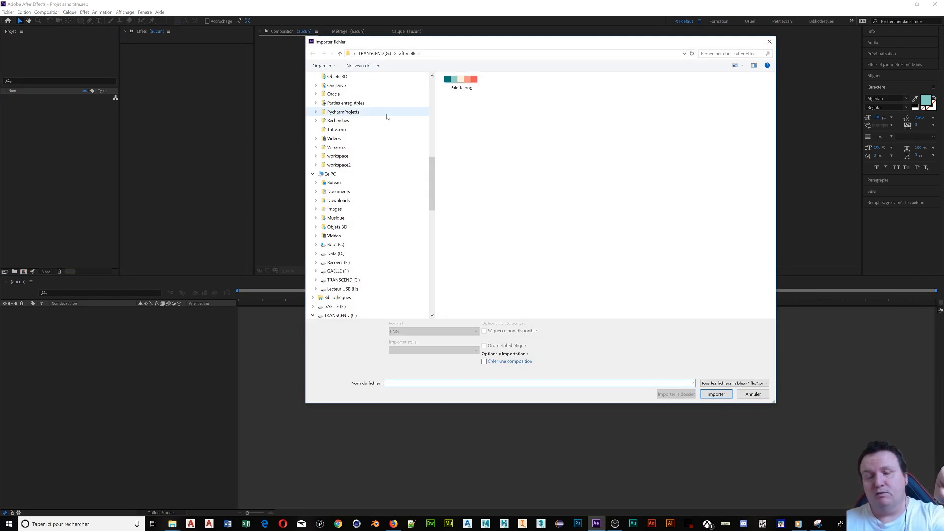
{"action": "left_click", "coordinate": [471, 92]}
{"action": "left_click", "coordinate": [716, 388]}
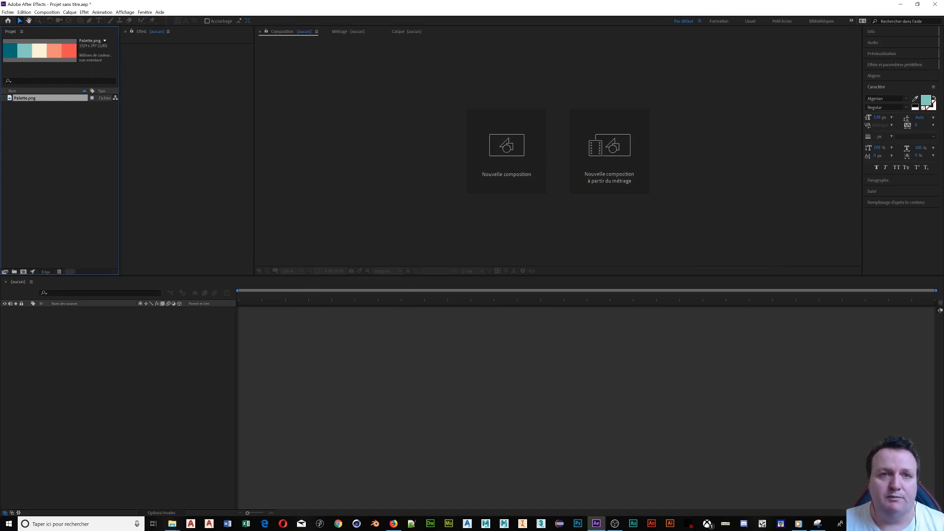
- In Adobe Color's theme creator, set an orange-red base colour and try the Monochrome, Triade, Complémentaire, Nuances, Composite and Personnalisé harmony rules
{"action": "key", "text": "alt+Tab"}
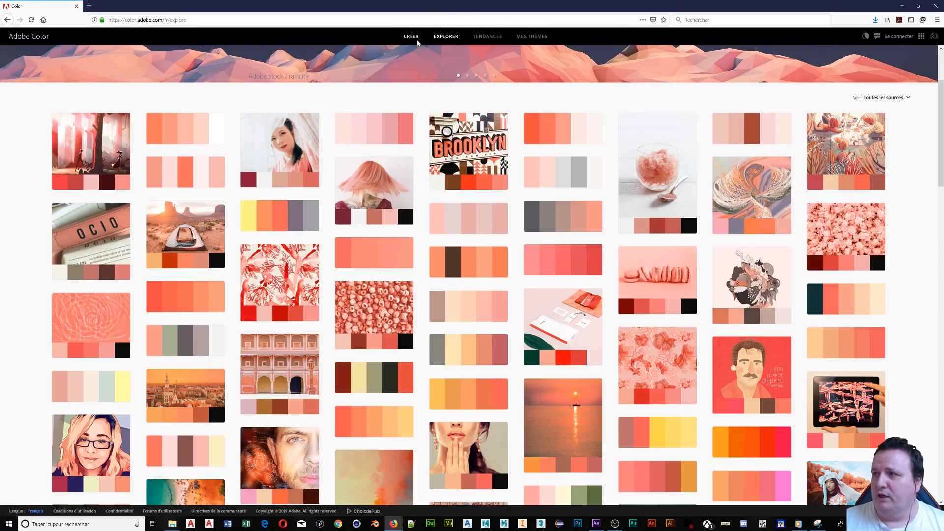
{"action": "left_click", "coordinate": [413, 37]}
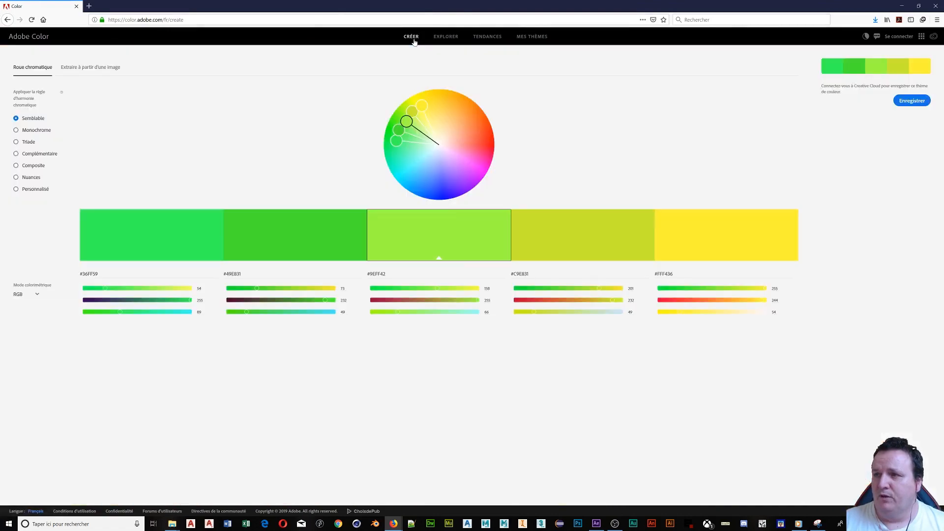
{"action": "left_click_drag", "start_coordinate": [406, 121], "coordinate": [477, 141]}
{"action": "left_click", "coordinate": [33, 131]}
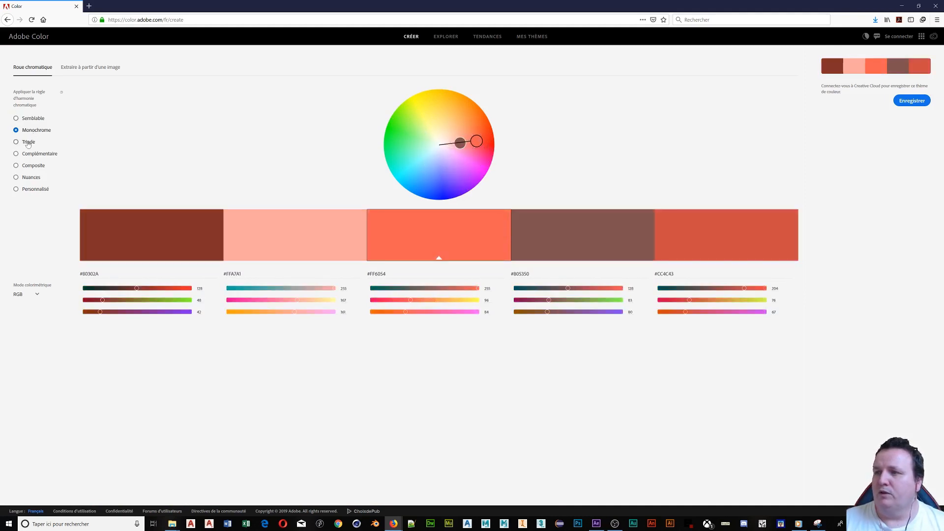
{"action": "left_click", "coordinate": [28, 142]}
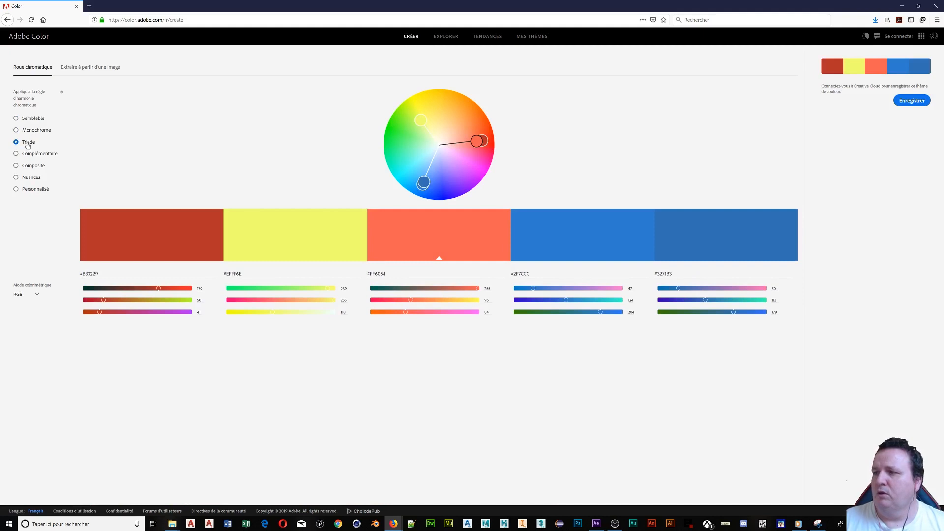
{"action": "left_click", "coordinate": [29, 155]}
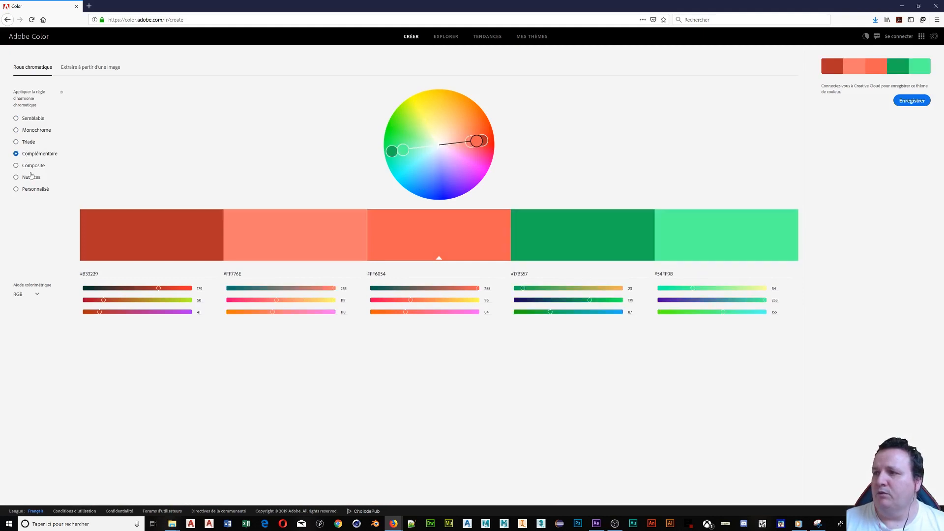
{"action": "left_click", "coordinate": [30, 177]}
{"action": "left_click", "coordinate": [30, 166]}
{"action": "left_click", "coordinate": [29, 190]}
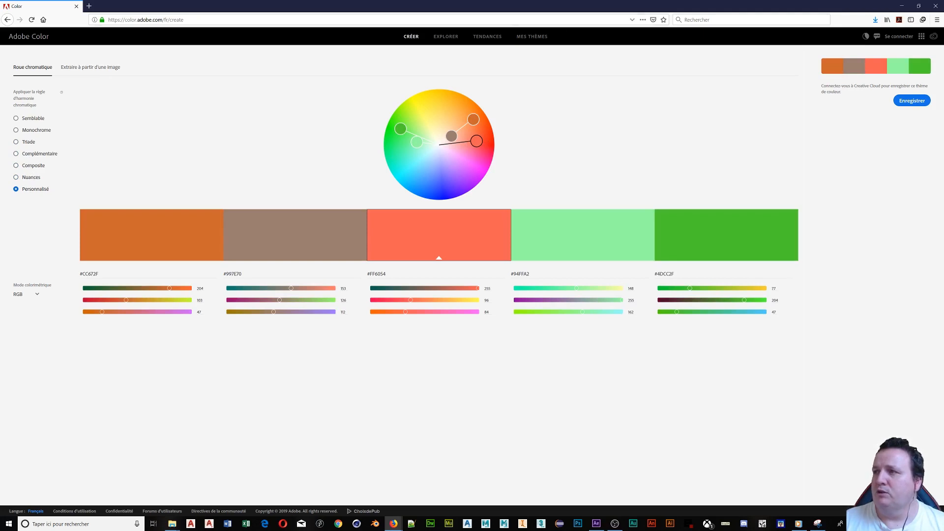
- Look at Adobe Color's image colour extraction and trending palettes, and close the browser to return to After Effects
{"action": "left_click", "coordinate": [78, 68]}
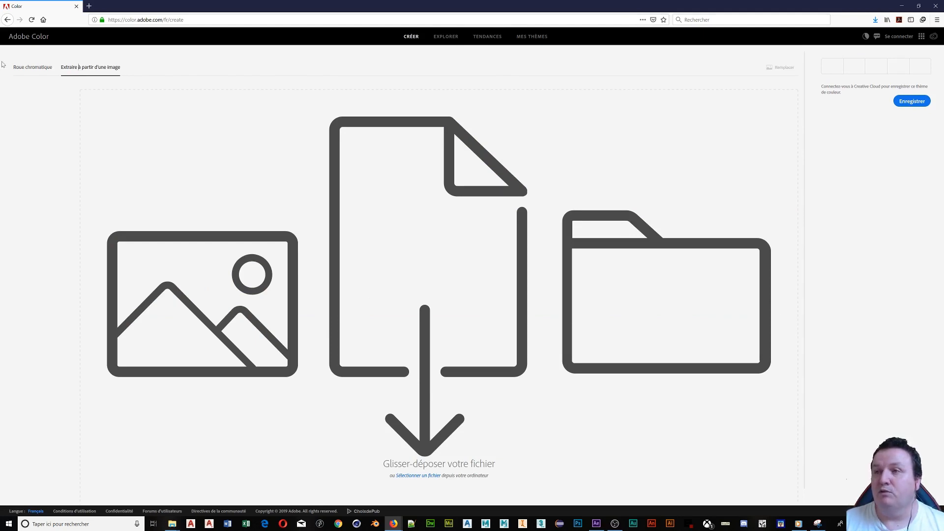
{"action": "left_click", "coordinate": [26, 69]}
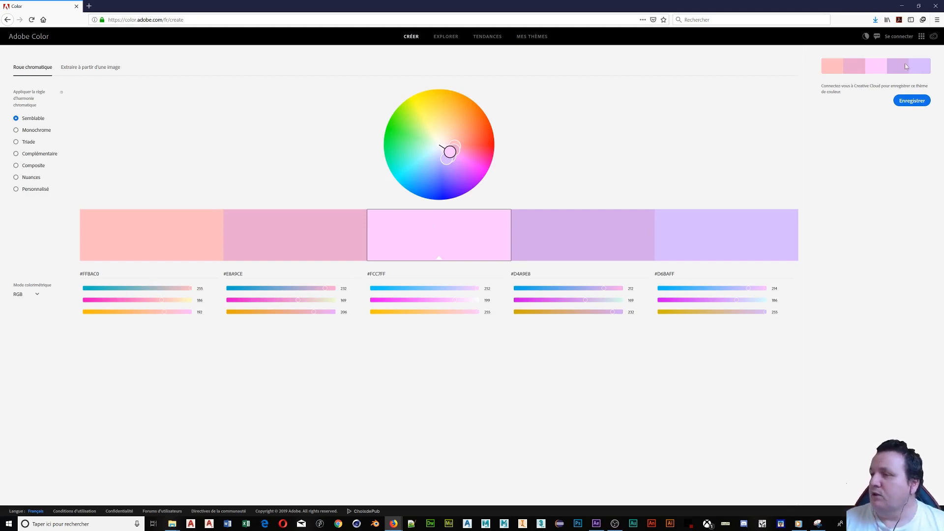
{"action": "left_click", "coordinate": [487, 37]}
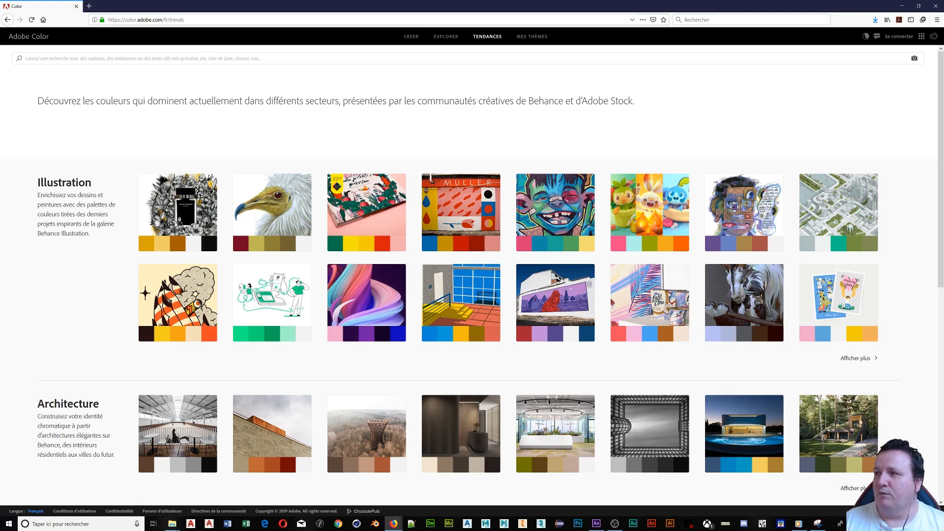
{"action": "left_click", "coordinate": [412, 37]}
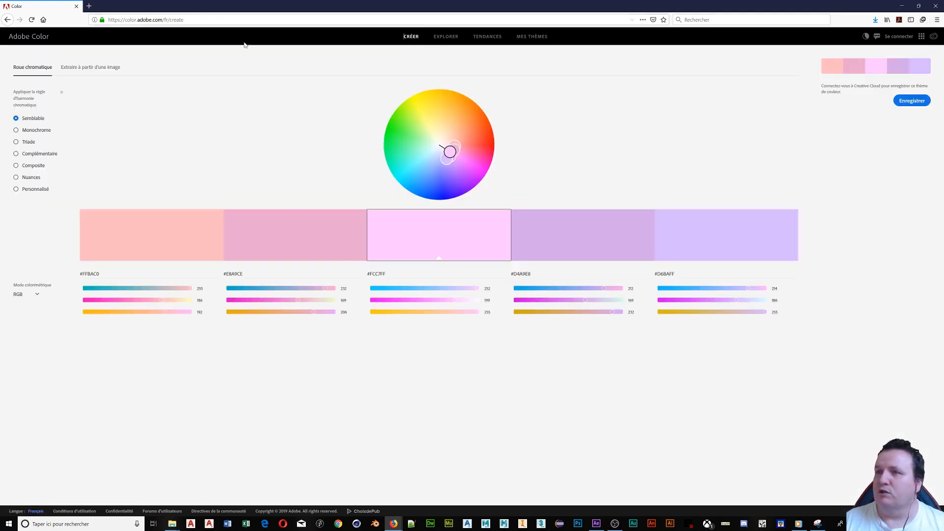
{"action": "left_click", "coordinate": [937, 6]}
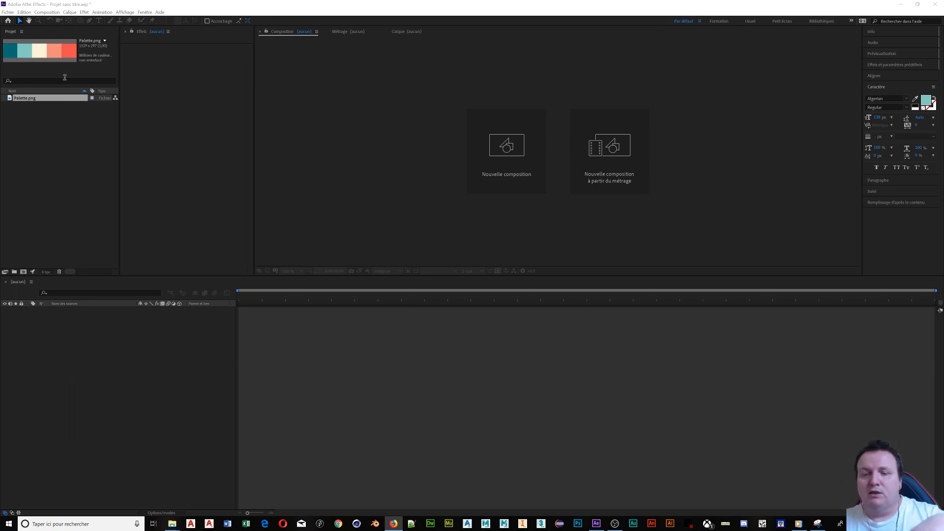
- Create a new composition with the HDTV 1080 25 preset and a duration of 10 seconds
{"action": "left_click", "coordinate": [23, 272]}
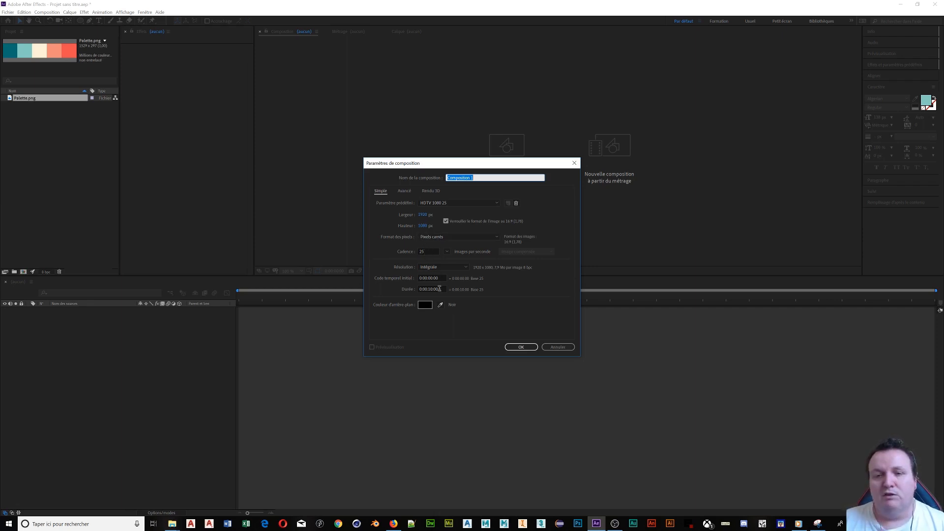
{"action": "left_click", "coordinate": [521, 347]}
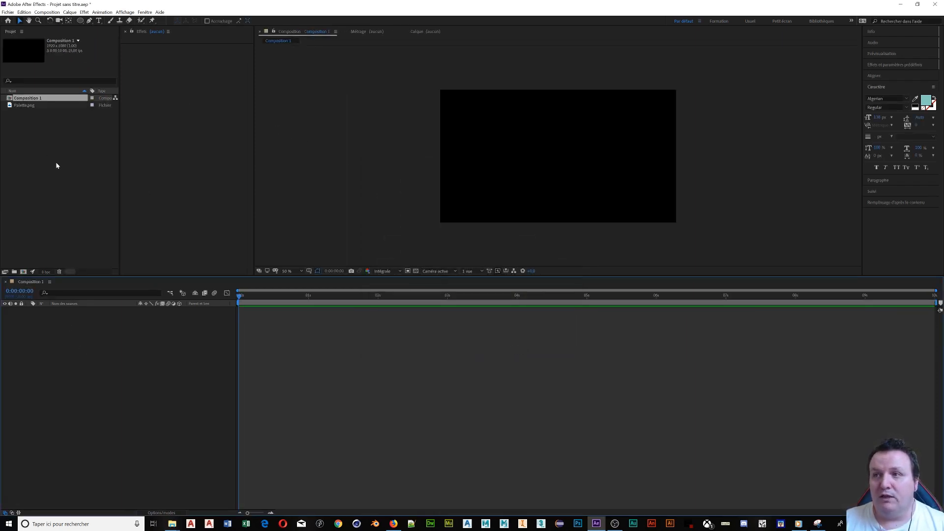
- Add a composition-sized solid to Composition 1, sampling its colour from the dark teal swatch in the Palette.png preview
{"action": "left_click", "coordinate": [42, 105]}
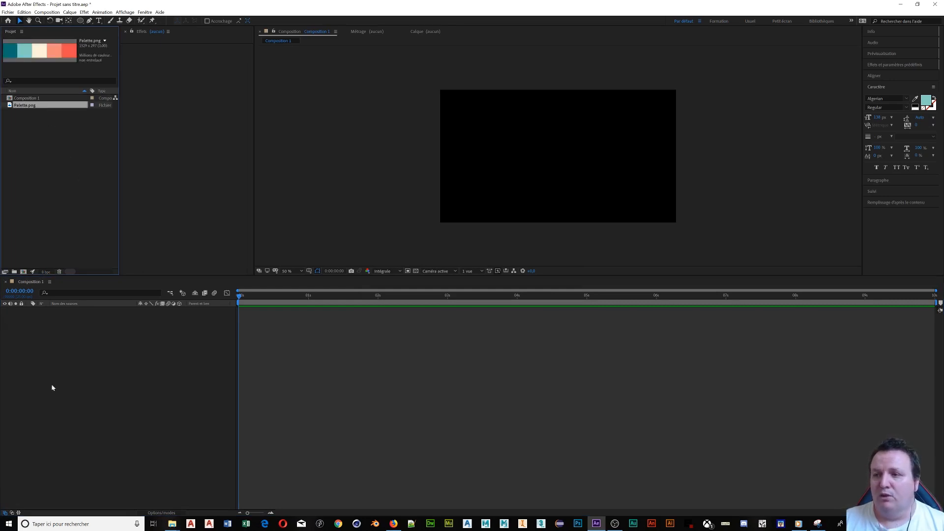
{"action": "left_click", "coordinate": [71, 12]}
{"action": "left_click", "coordinate": [89, 359]}
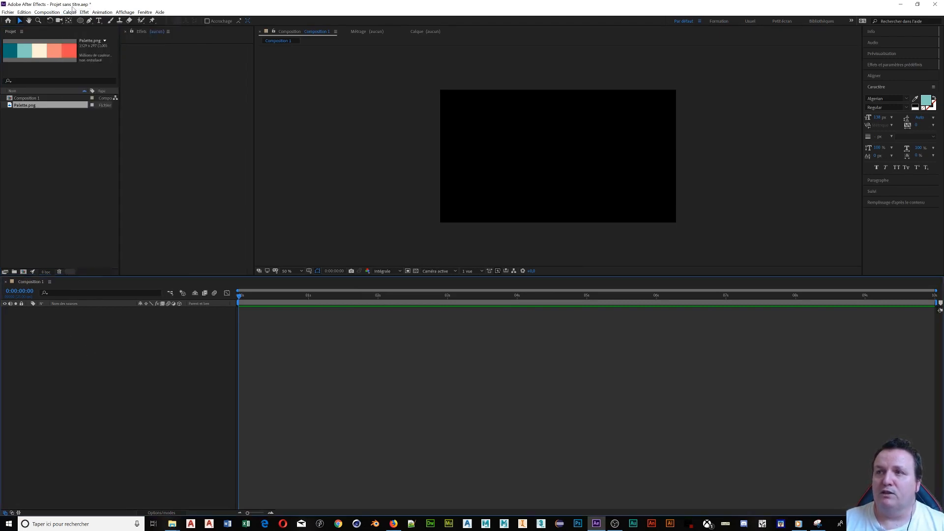
{"action": "left_click", "coordinate": [70, 12]}
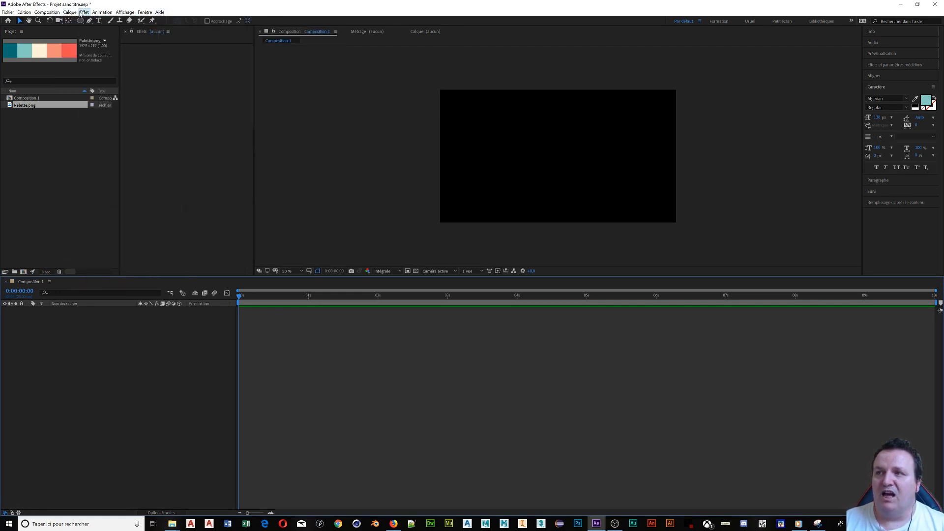
{"action": "mouse_move", "coordinate": [81, 20]}
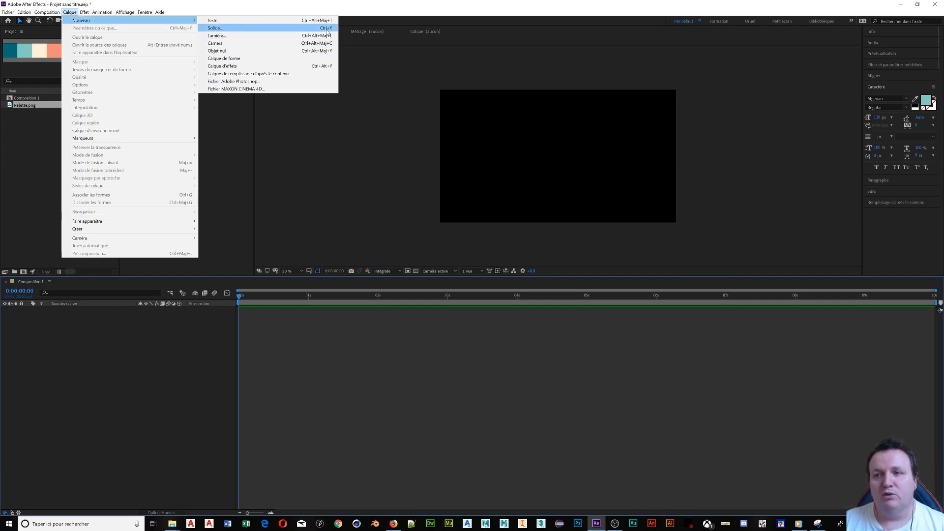
{"action": "left_click", "coordinate": [41, 172]}
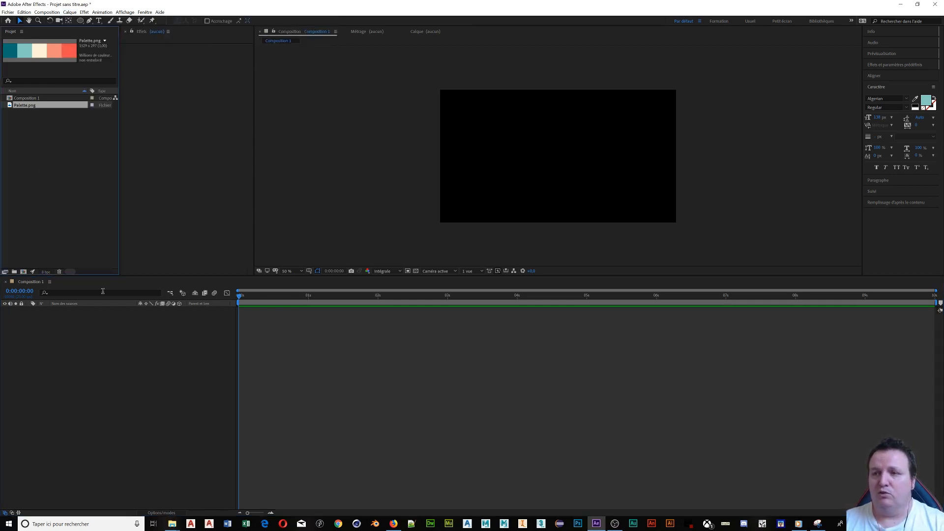
{"action": "key", "text": "ctrl+y"}
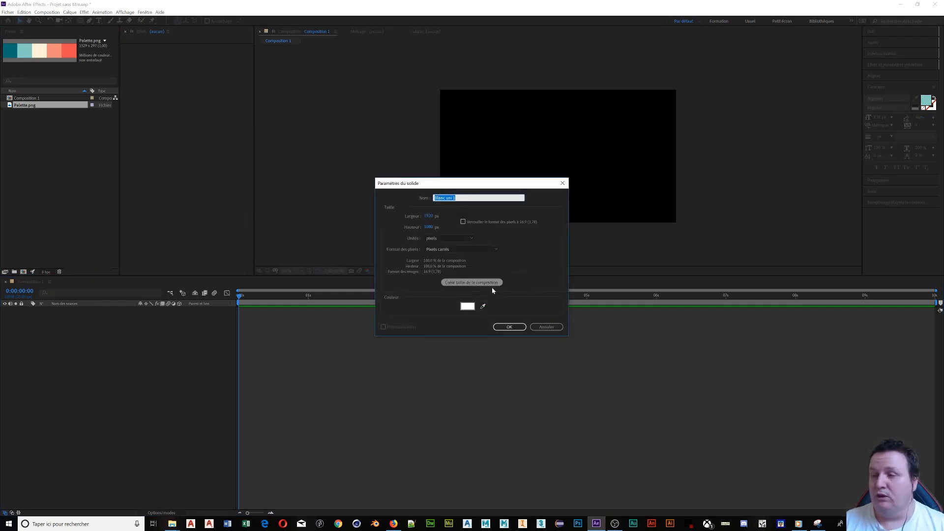
{"action": "left_click", "coordinate": [483, 306]}
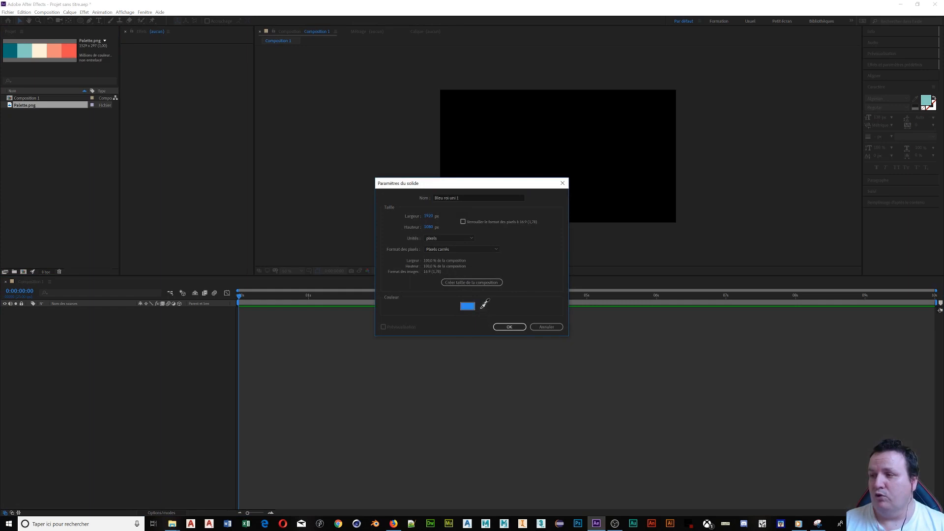
{"action": "left_click", "coordinate": [11, 54]}
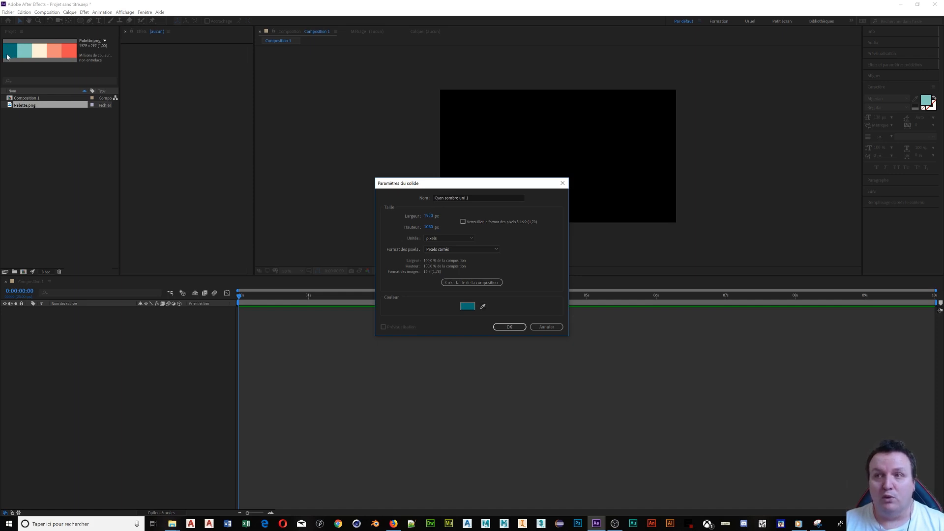
{"action": "left_click", "coordinate": [509, 328]}
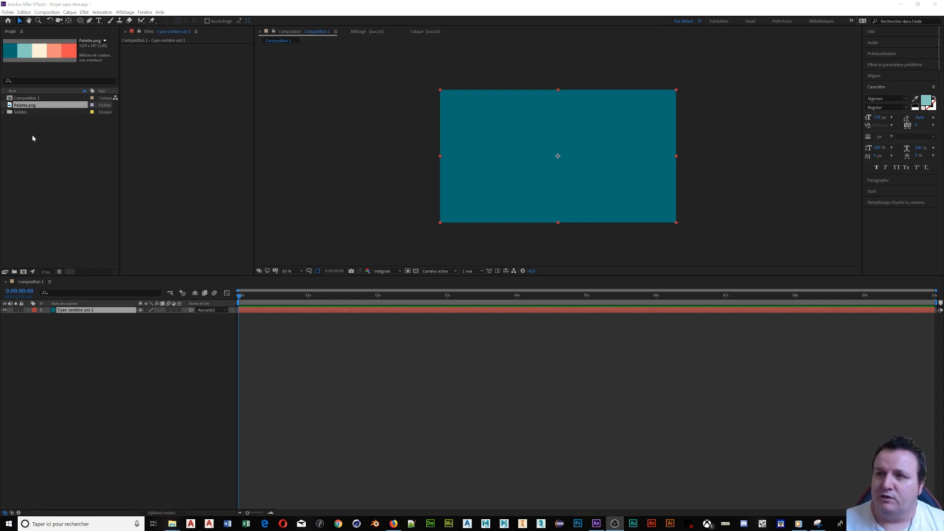
- Create a second composition named "diagonale 45" with the HDTV 1080 25 preset
{"action": "left_click", "coordinate": [23, 272]}
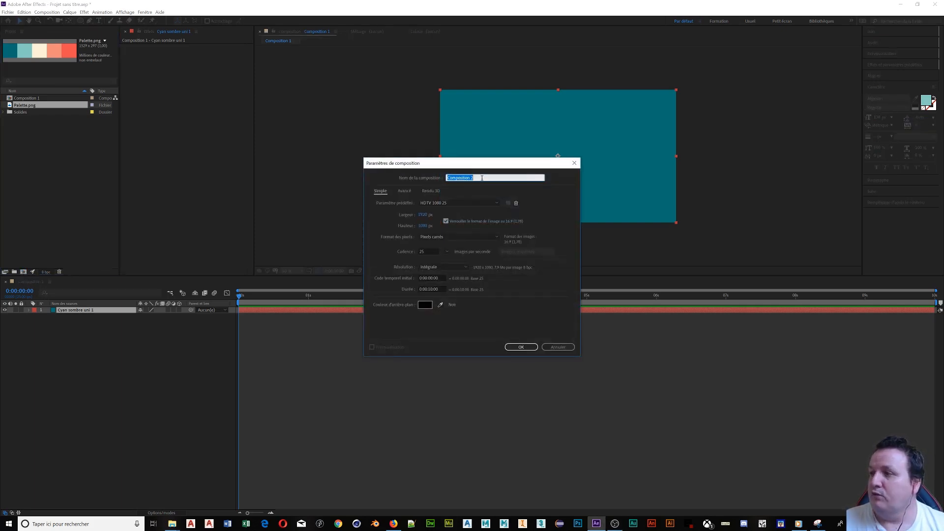
{"action": "type", "text": "diagonale 45"}
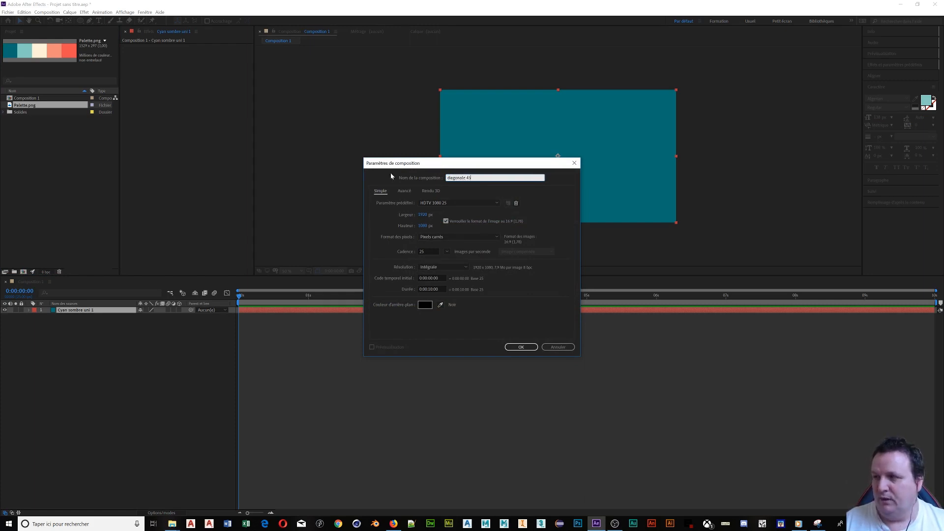
{"action": "left_click", "coordinate": [522, 348]}
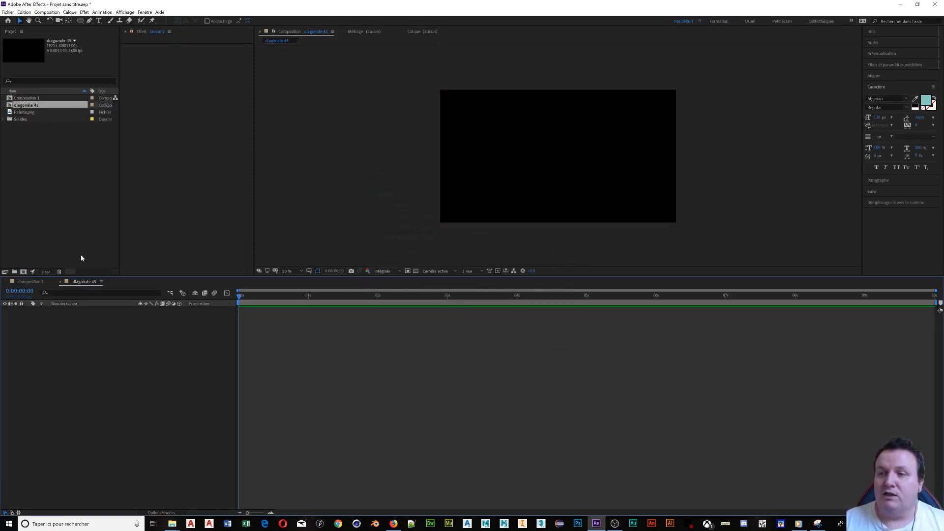
- Add a white 1920 × 1080 px solid to the diagonale 45 composition
{"action": "left_click", "coordinate": [31, 282]}
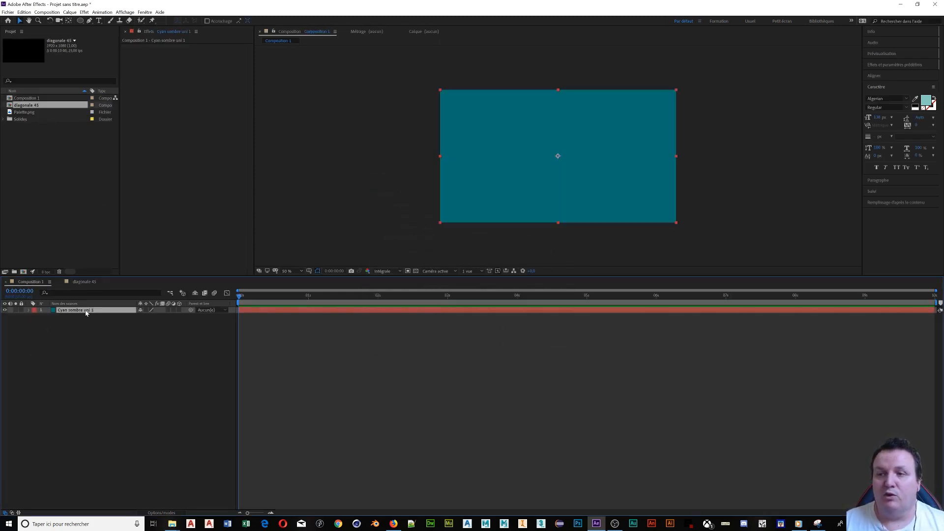
{"action": "left_click", "coordinate": [75, 284]}
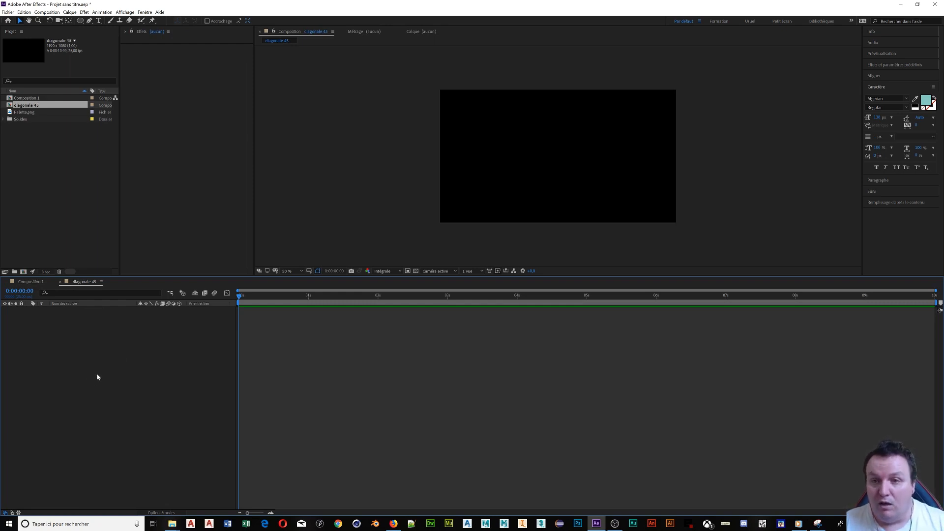
{"action": "key", "text": "ctrl+y"}
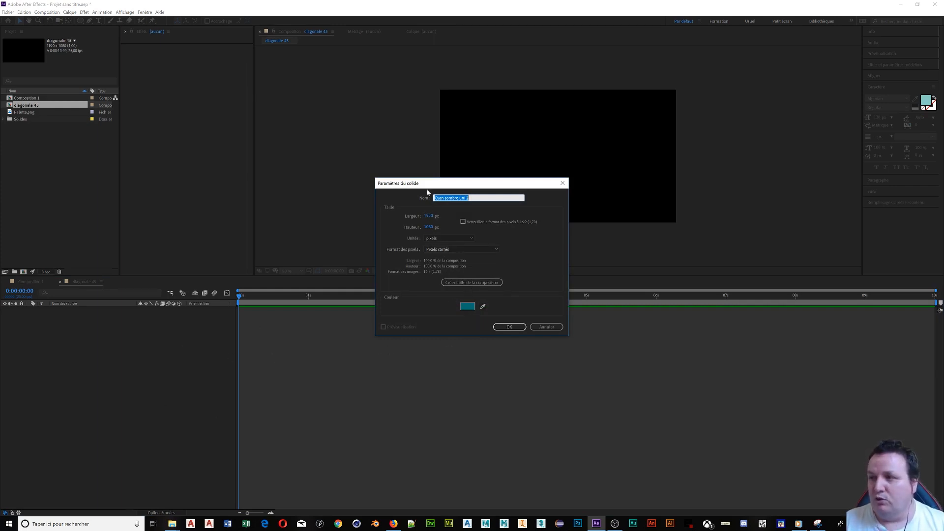
{"action": "left_click", "coordinate": [468, 305]}
{"action": "left_click_drag", "start_coordinate": [447, 257], "coordinate": [370, 202]}
{"action": "left_click", "coordinate": [544, 217]}
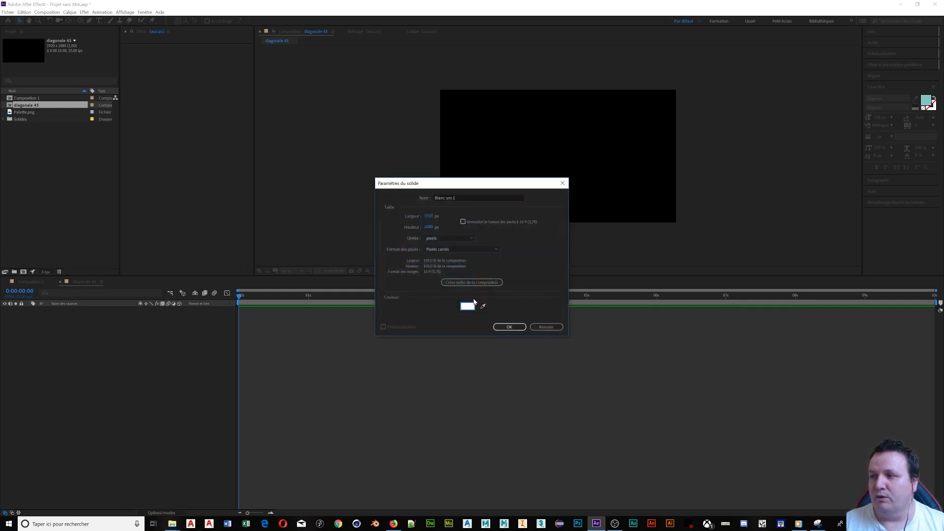
{"action": "left_click", "coordinate": [509, 327]}
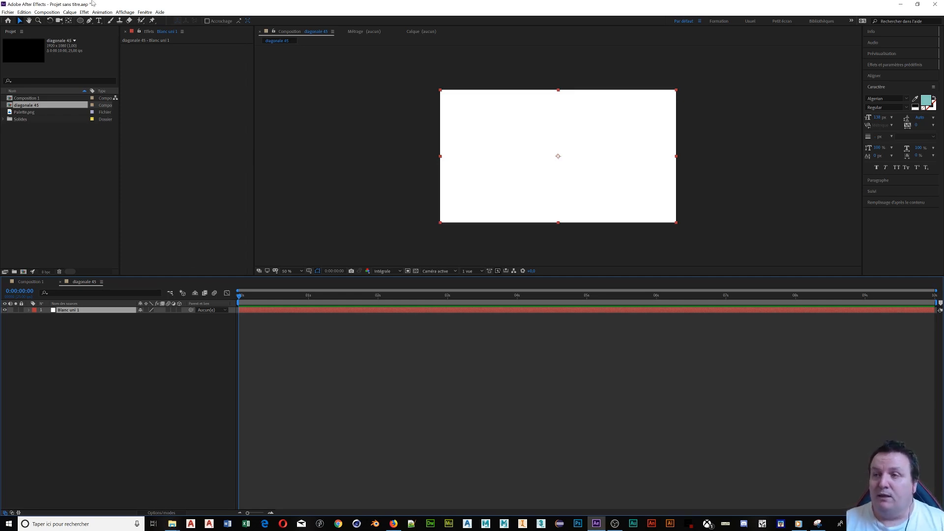
{"action": "left_click", "coordinate": [80, 20]}
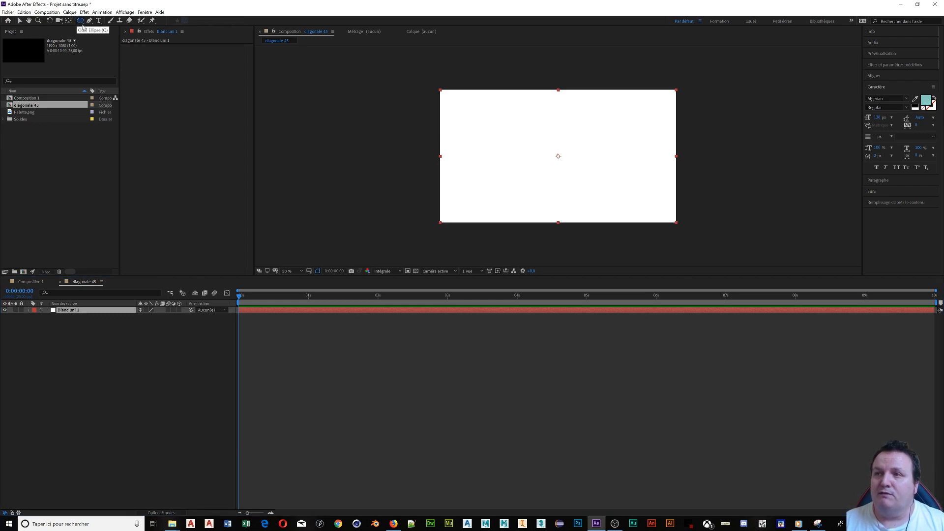
{"action": "left_click", "coordinate": [81, 21]}
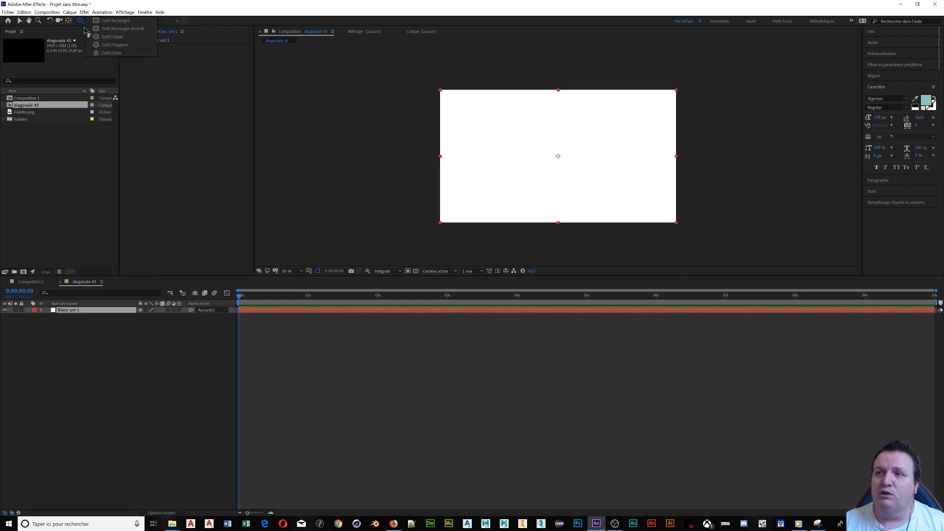
{"action": "left_click", "coordinate": [182, 67]}
- Draw a practice Pen tool path beside the white solid, mixing free straight segments, a curved segment and angle-constrained segments
{"action": "left_click", "coordinate": [89, 21]}
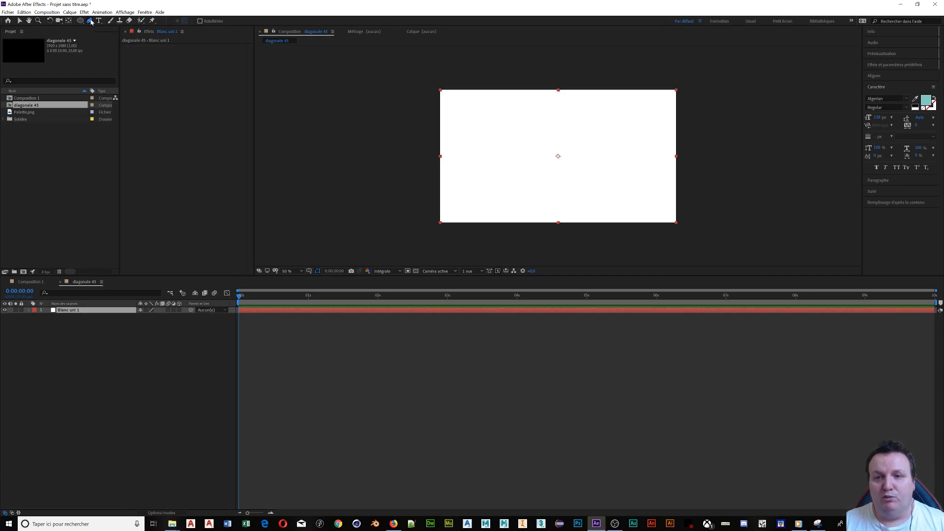
{"action": "left_click", "coordinate": [297, 65]}
{"action": "left_click", "coordinate": [342, 64]}
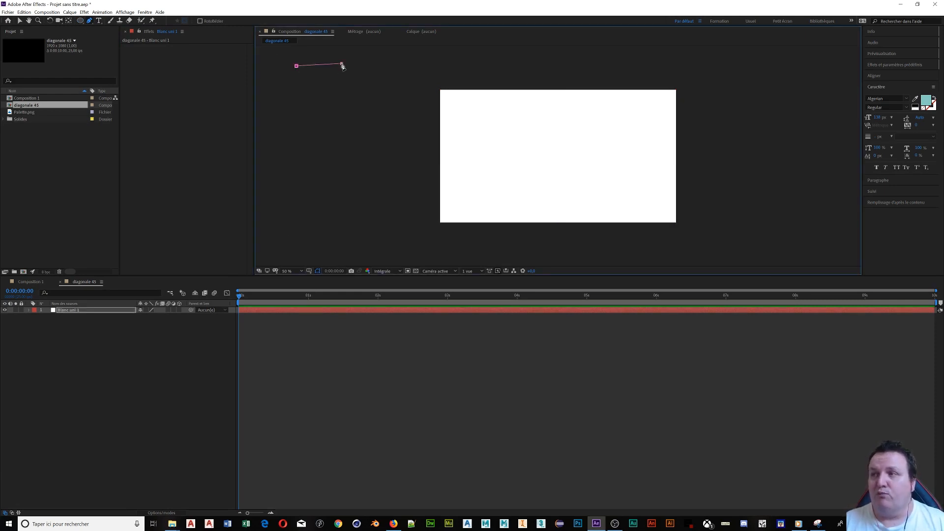
{"action": "left_click", "coordinate": [341, 78]}
{"action": "left_click_drag", "start_coordinate": [343, 99], "coordinate": [325, 124]}
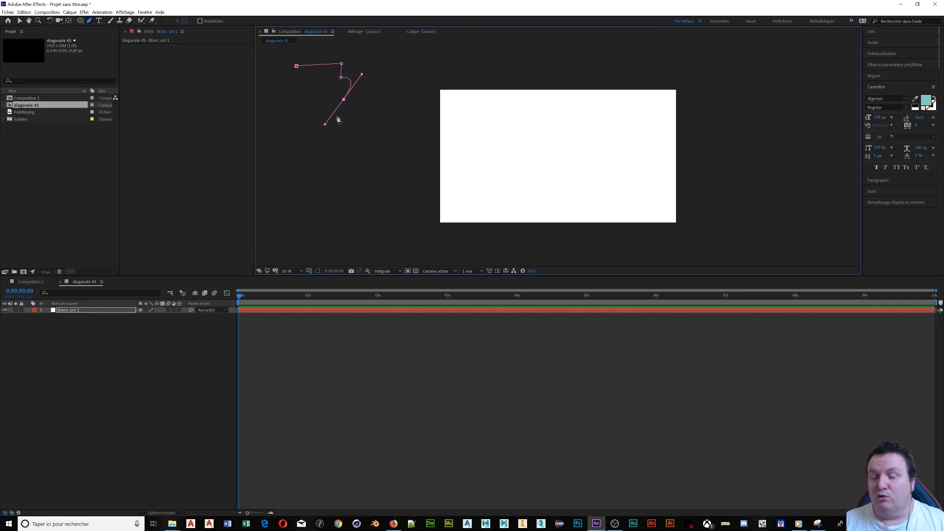
{"action": "left_click", "coordinate": [352, 140]}
{"action": "left_click", "coordinate": [335, 184]}
{"action": "left_click", "coordinate": [302, 147]}
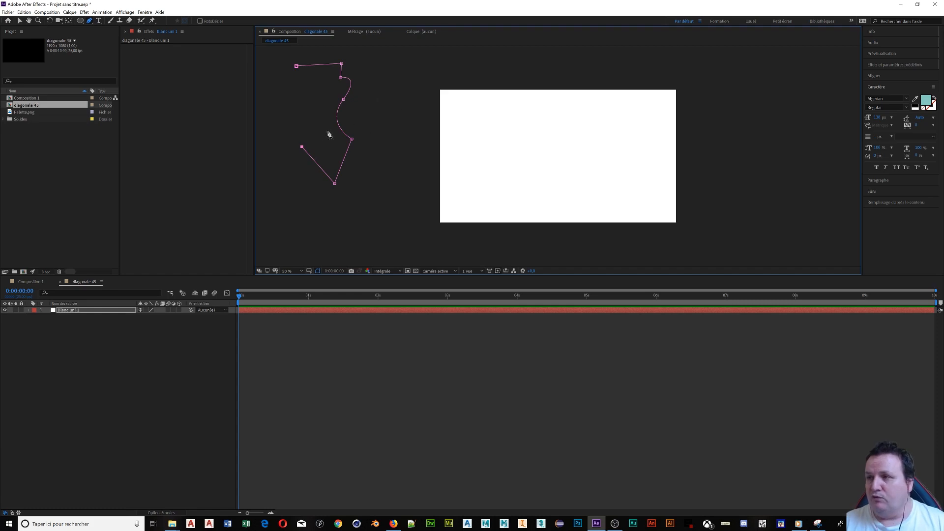
{"action": "left_click", "coordinate": [312, 100]}
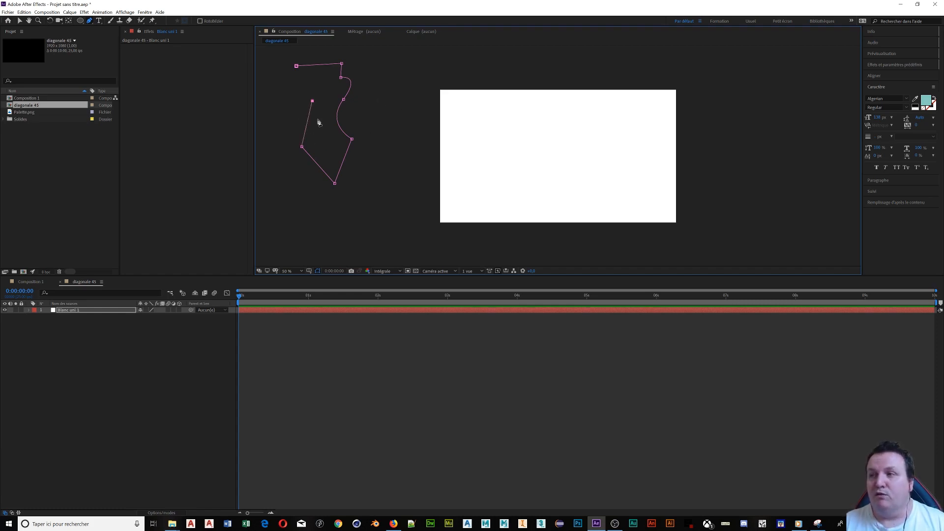
{"action": "left_click", "coordinate": [323, 89]}
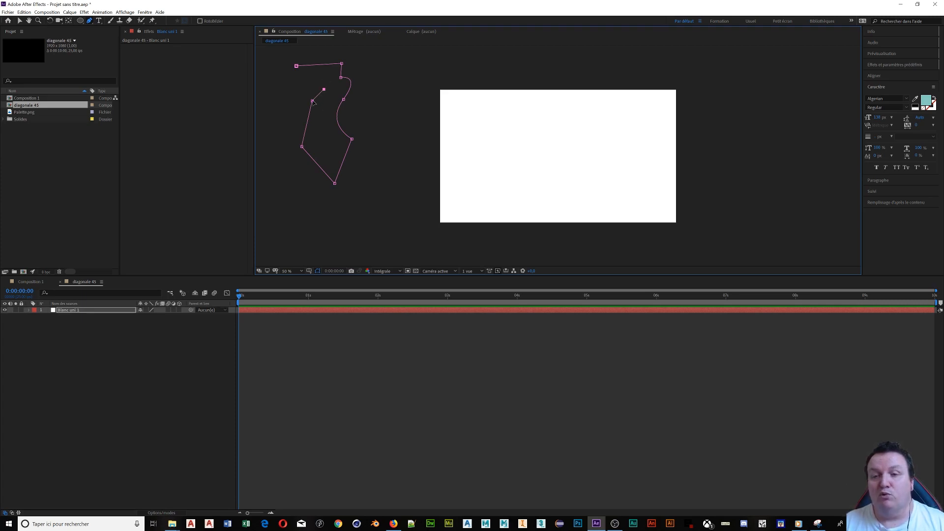
{"action": "left_click", "coordinate": [310, 76]}
{"action": "left_click", "coordinate": [311, 49]}
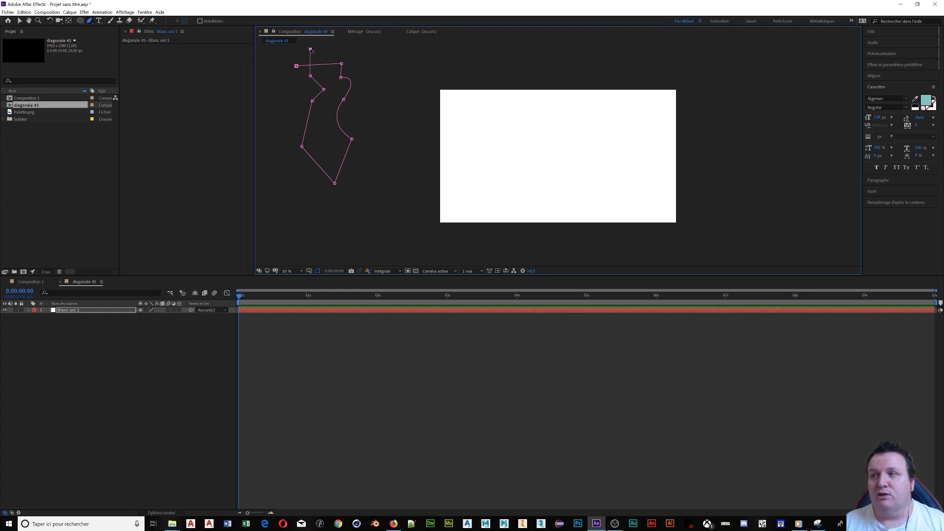
{"action": "left_click", "coordinate": [338, 49]}
{"action": "left_click", "coordinate": [338, 75], "text": "shift"}
{"action": "left_click", "coordinate": [326, 70], "text": "shift"}
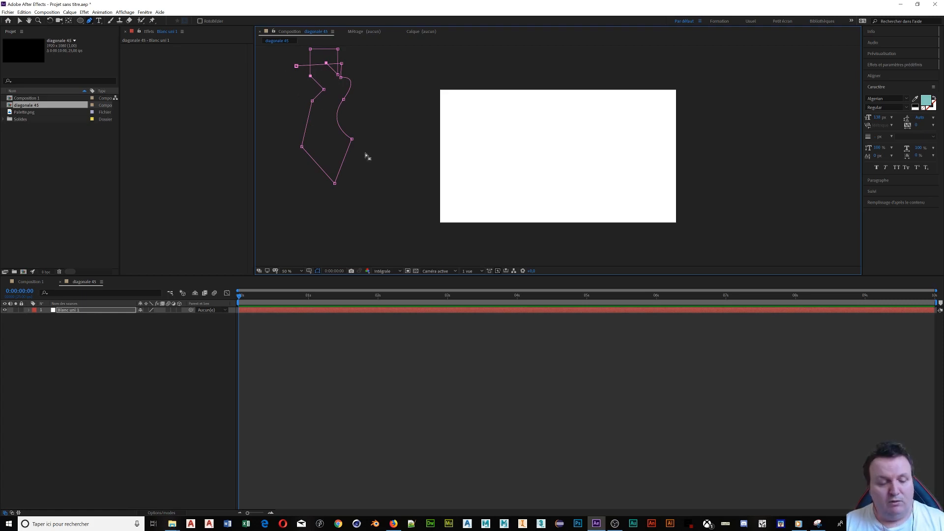
- Undo every point of the practice path beside the white solid
{"action": "key", "text": "ctrl+z"}
{"action": "key", "text": "ctrl+z"}
{"action": "key", "text": "ctrl+z"}
{"action": "key", "text": "ctrl+z"}
{"action": "key", "text": "ctrl+z"}
{"action": "key", "text": "ctrl+z"}
{"action": "key", "text": "ctrl+z"}
{"action": "key", "text": "ctrl+z"}
{"action": "key", "text": "ctrl+z"}
{"action": "key", "text": "ctrl+z"}
{"action": "key", "text": "ctrl+z"}
{"action": "key", "text": "ctrl+z"}
{"action": "key", "text": "ctrl+z"}
{"action": "key", "text": "ctrl+z"}
{"action": "key", "text": "ctrl+z"}
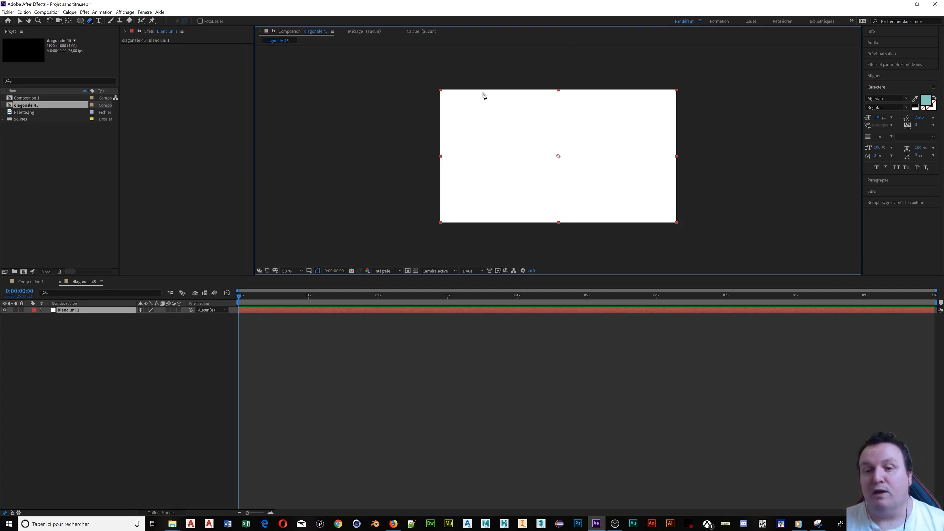
- Draw a closed 45° diagonal band mask across the white solid with the Pen tool, extending past its upper and lower edges
{"action": "left_click", "coordinate": [465, 75]}
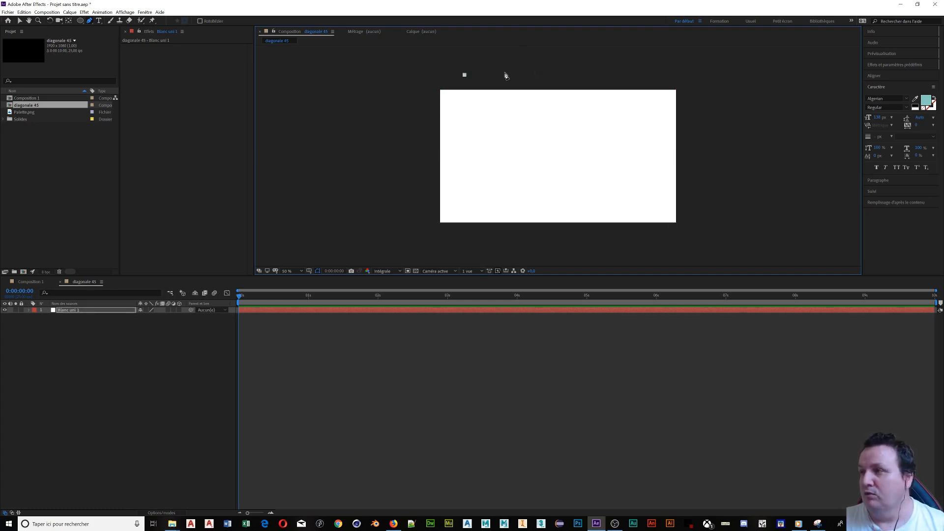
{"action": "left_click", "coordinate": [506, 75]}
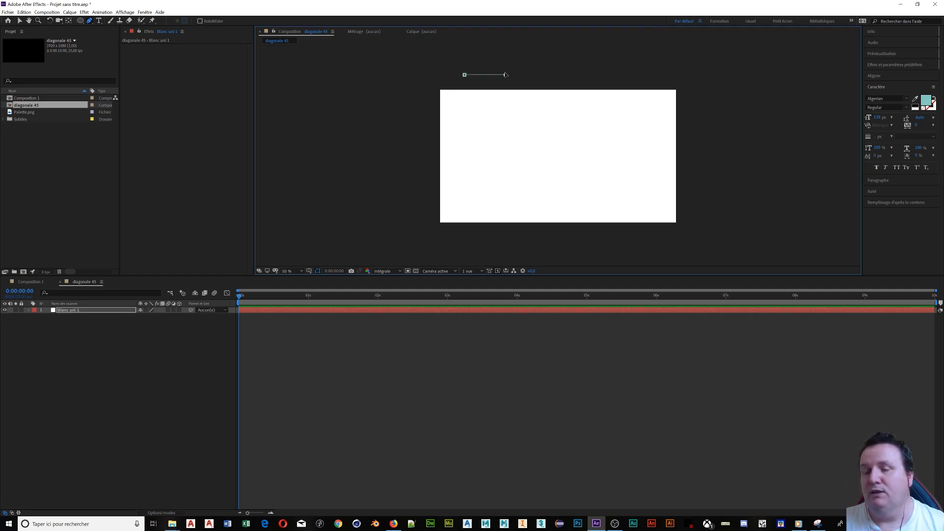
{"action": "left_click", "coordinate": [633, 236], "text": "shift"}
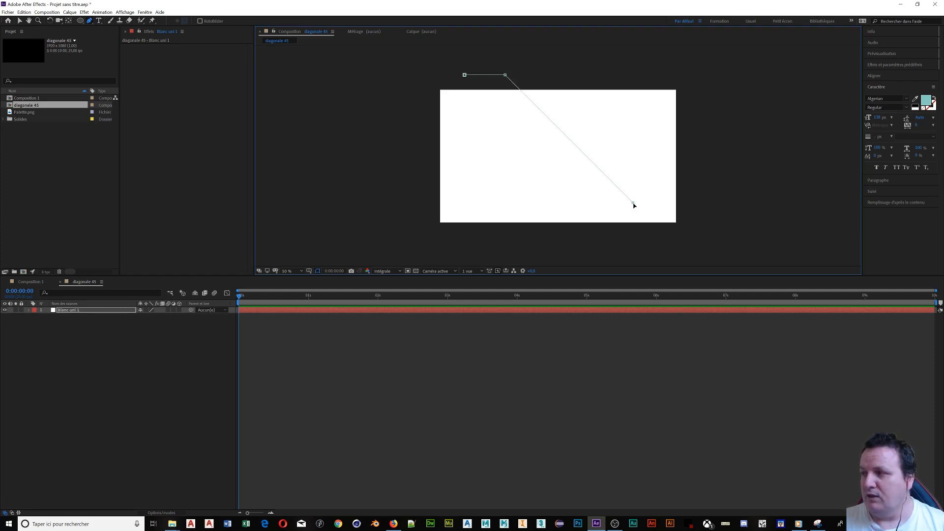
{"action": "mouse_move", "coordinate": [634, 206]}
{"action": "left_mouse_down"}
{"action": "mouse_move", "coordinate": [647, 215]}
{"action": "mouse_move", "coordinate": [638, 209]}
{"action": "left_mouse_up"}
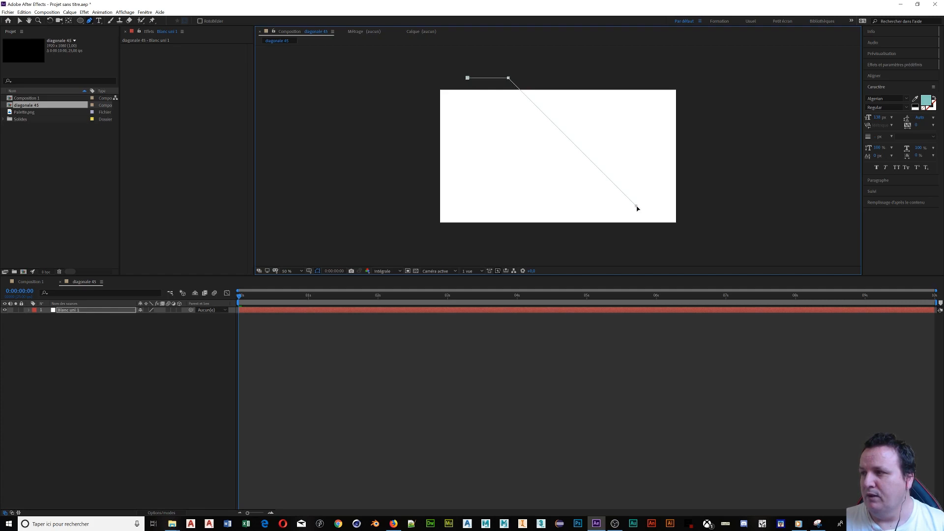
{"action": "key", "text": "ctrl+z"}
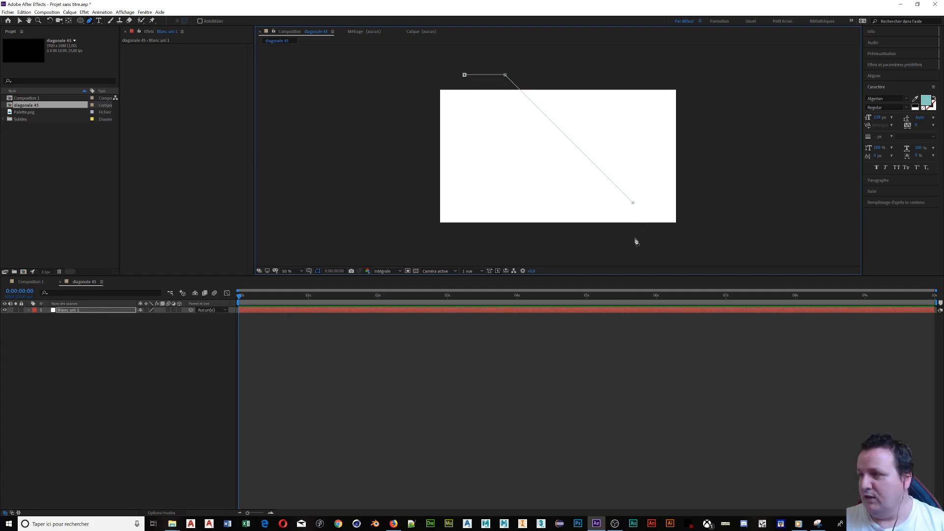
{"action": "key", "text": "ctrl+z"}
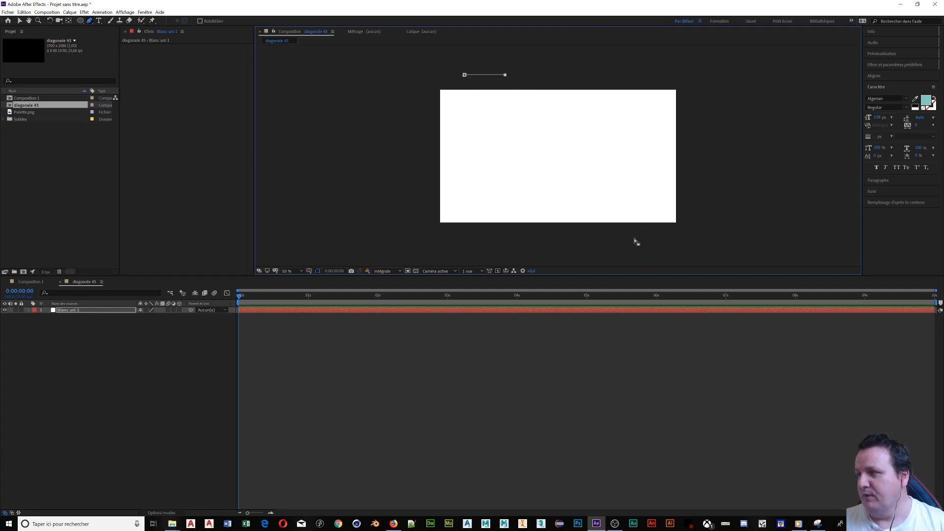
{"action": "left_click", "coordinate": [678, 248]}
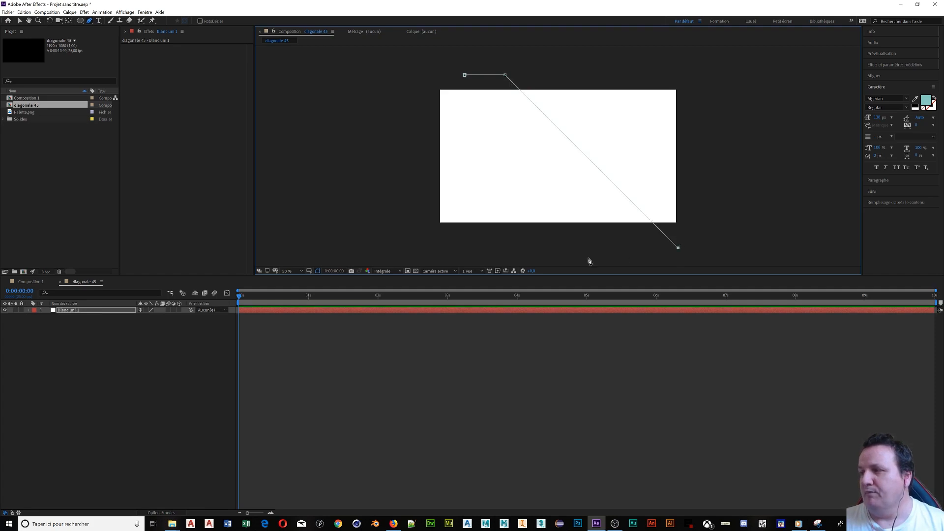
{"action": "left_click", "coordinate": [635, 248]}
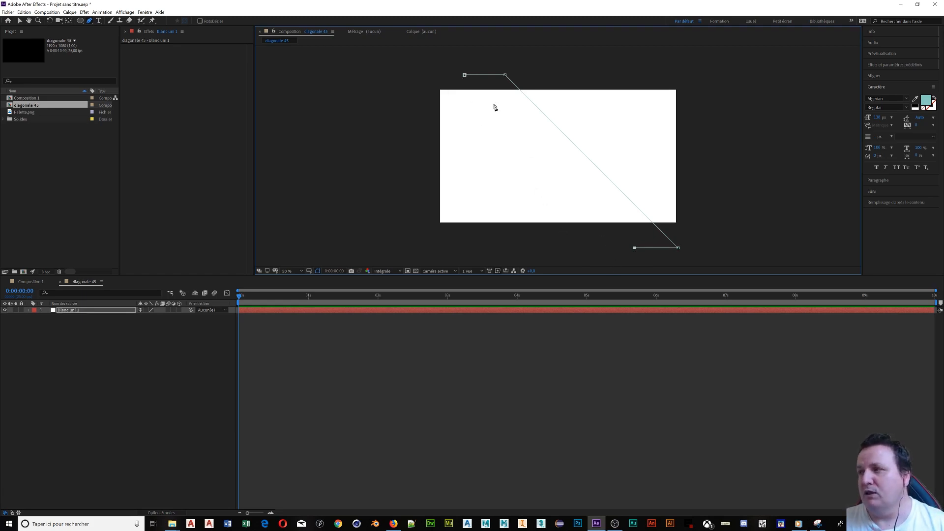
{"action": "left_click", "coordinate": [460, 74]}
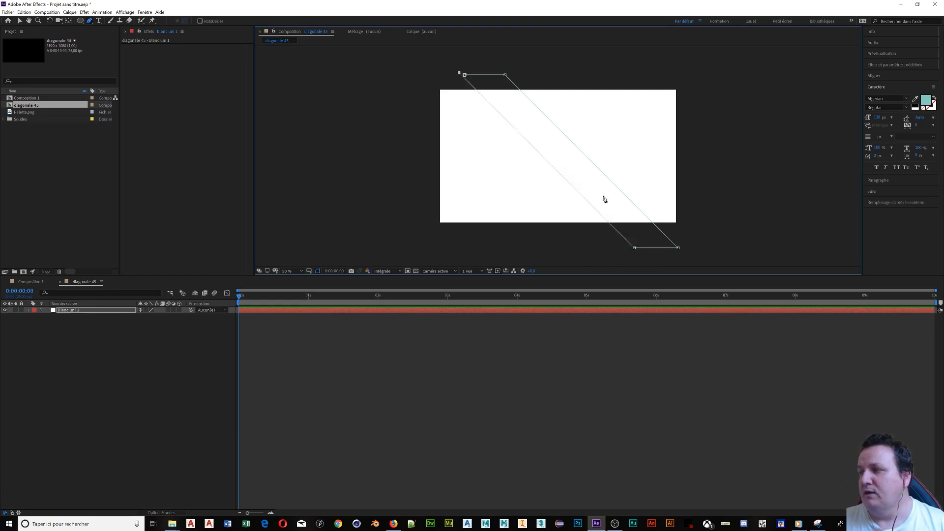
{"action": "left_click", "coordinate": [465, 75]}
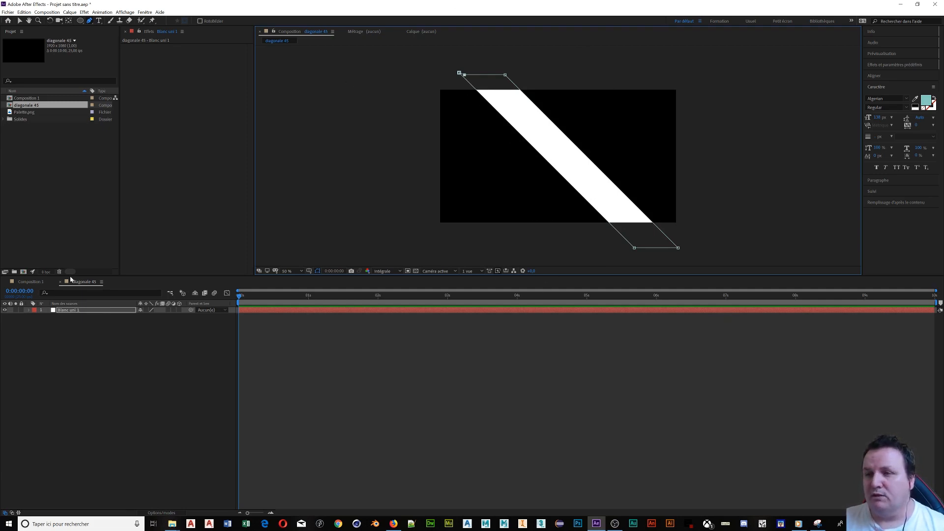
- Set the diagonal mask's mode on the white solid to Soustraction
{"action": "left_click", "coordinate": [30, 311]}
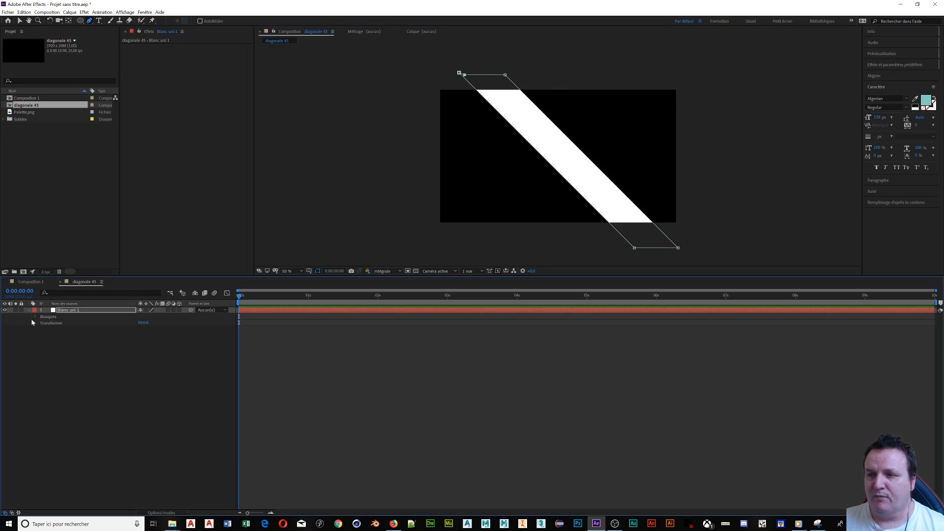
{"action": "left_click", "coordinate": [35, 316]}
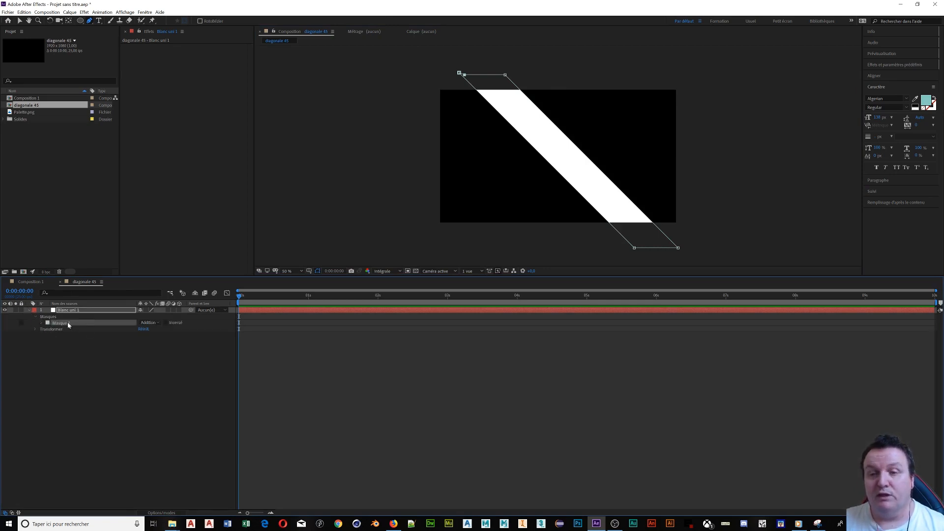
{"action": "left_click", "coordinate": [157, 323]}
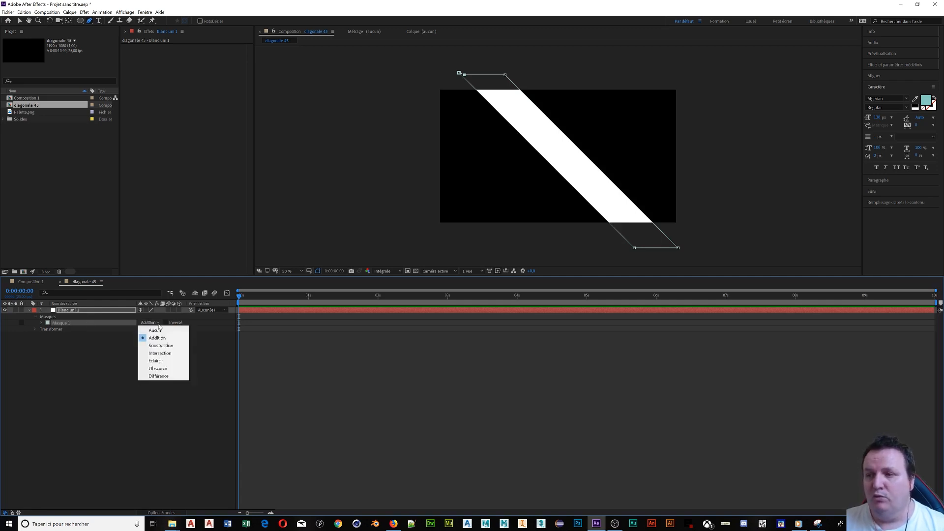
{"action": "left_click", "coordinate": [168, 347]}
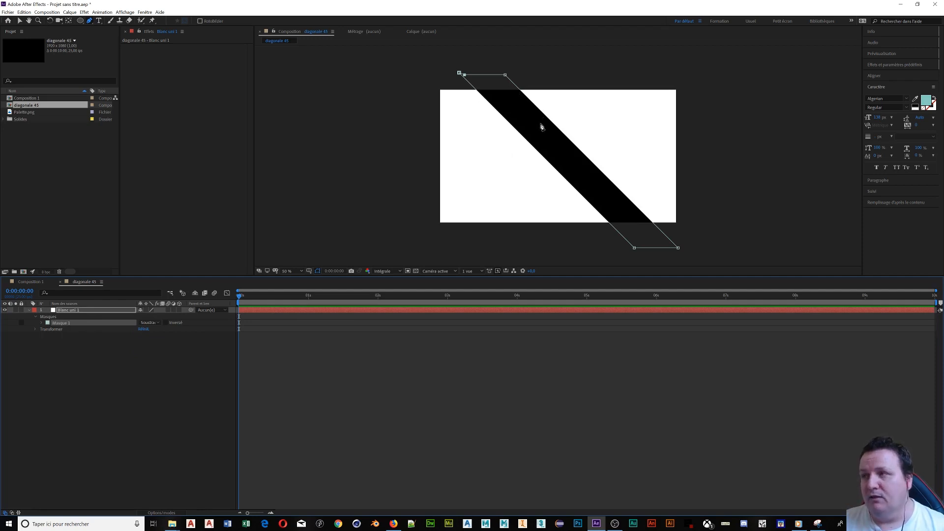
- Open the white solid in its own layer view and try to select the whole diagonal mask there
{"action": "key", "text": "v"}
{"action": "left_click", "coordinate": [551, 164]}
{"action": "double_click", "coordinate": [551, 155]}
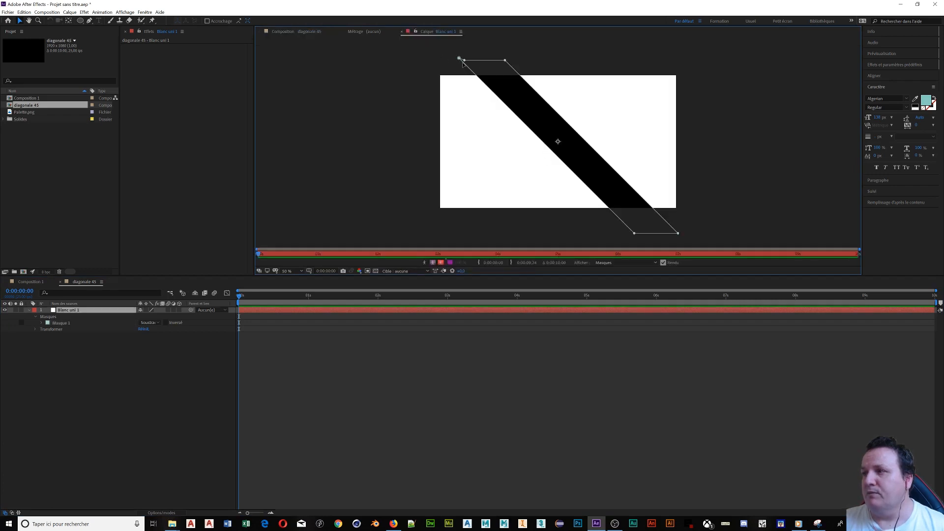
{"action": "left_click", "coordinate": [71, 323]}
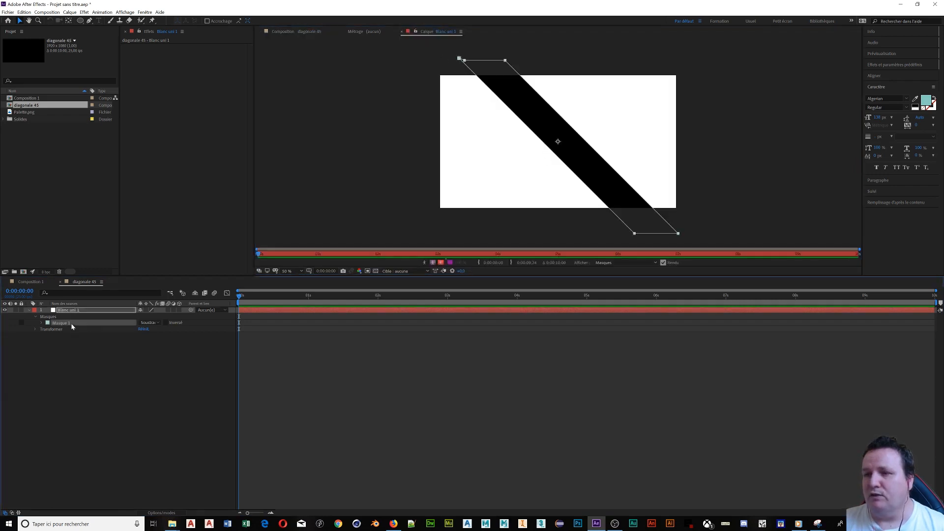
{"action": "left_click", "coordinate": [547, 144]}
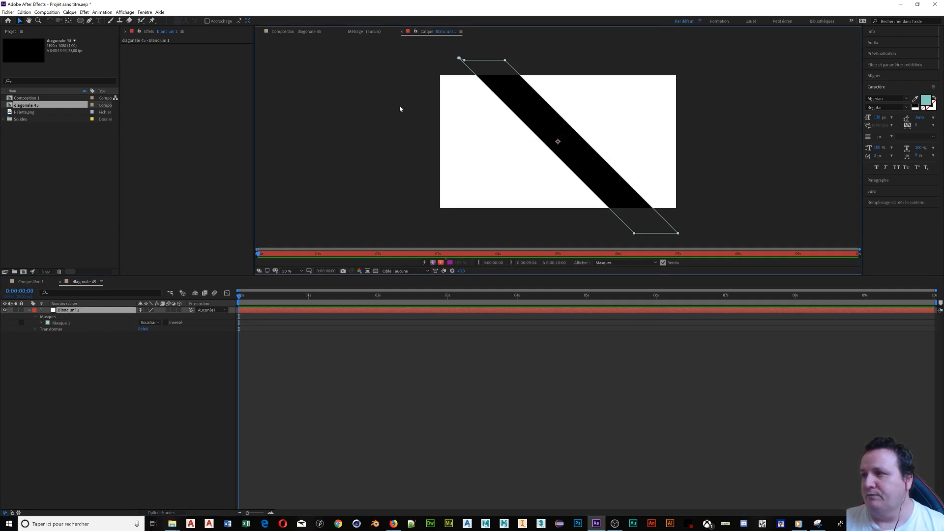
{"action": "left_click", "coordinate": [98, 324]}
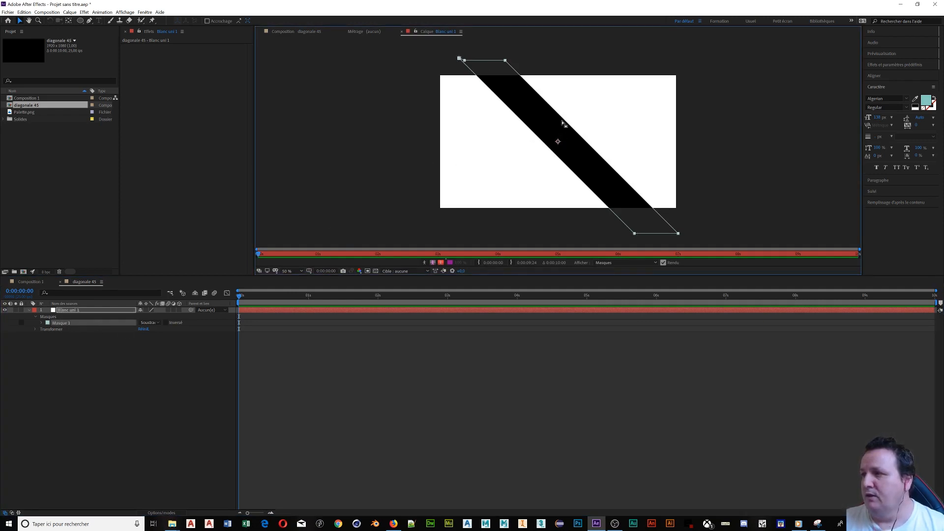
{"action": "left_click", "coordinate": [501, 82]}
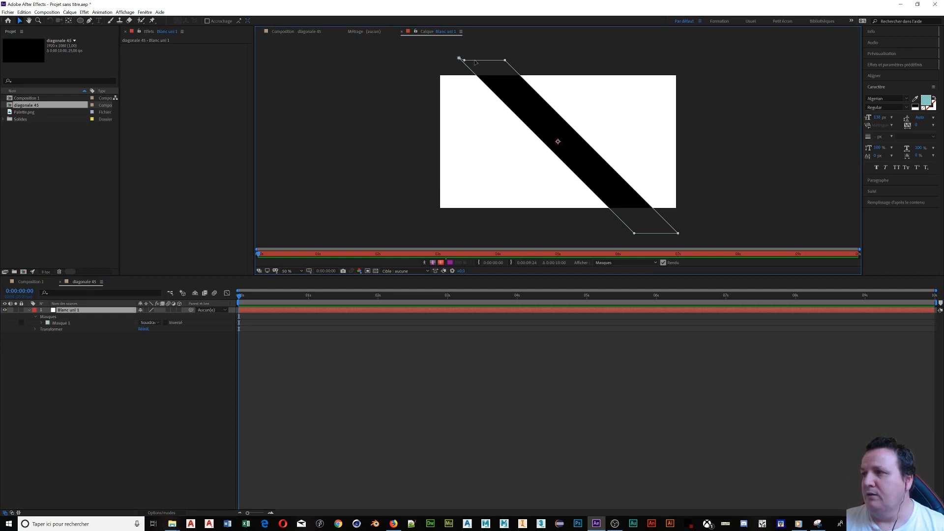
- Select all points of the diagonal mask and move the whole mask slightly downward
{"action": "left_click_drag", "start_coordinate": [475, 63], "coordinate": [530, 66]}
{"action": "left_click_drag", "start_coordinate": [608, 89], "coordinate": [491, 64]}
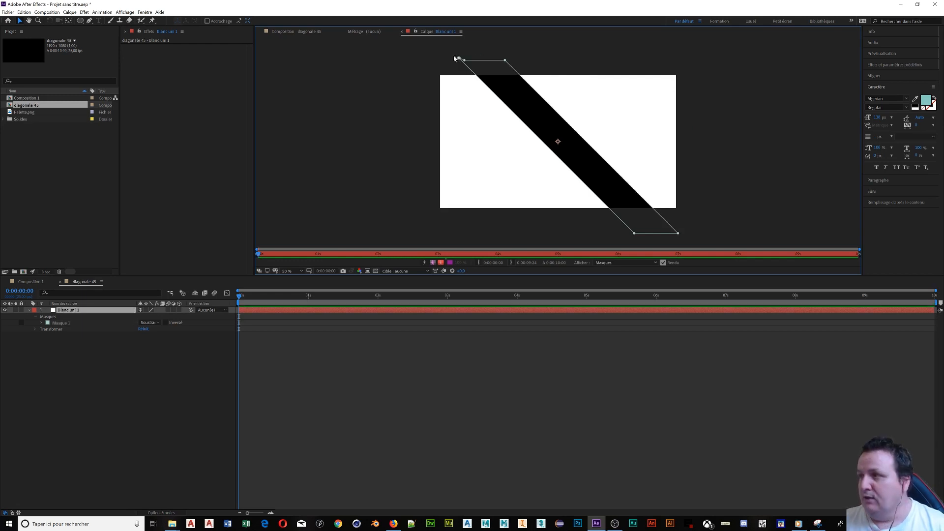
{"action": "left_click_drag", "start_coordinate": [443, 49], "coordinate": [708, 241]}
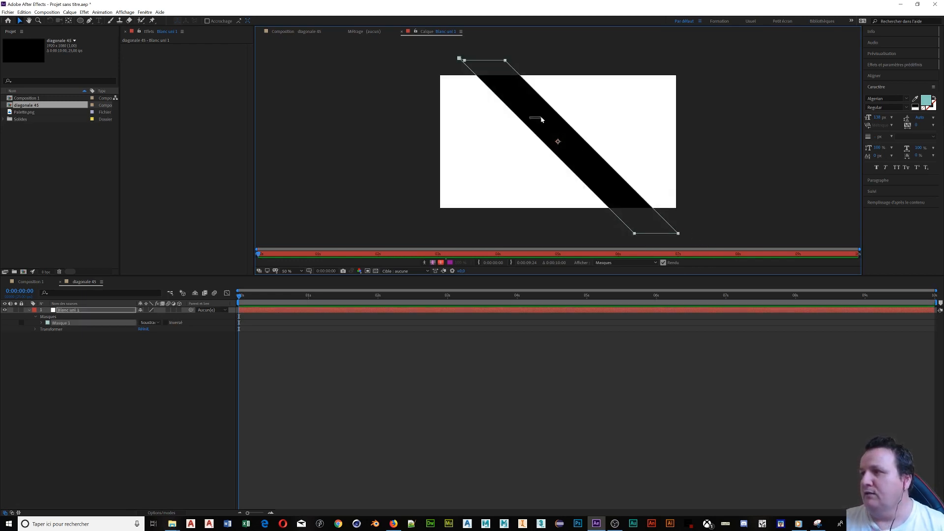
{"action": "left_click", "coordinate": [501, 76]}
{"action": "left_click_drag", "start_coordinate": [450, 53], "coordinate": [713, 245]}
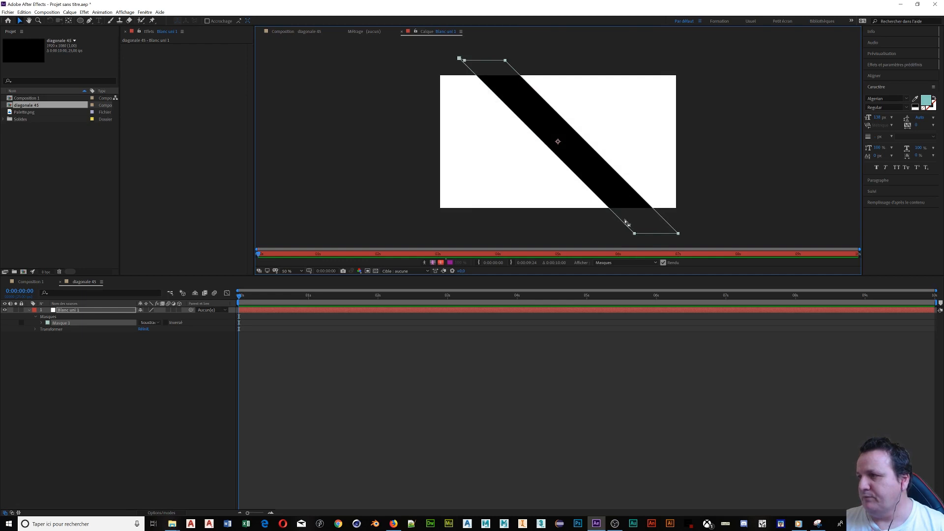
{"action": "left_click", "coordinate": [619, 221]}
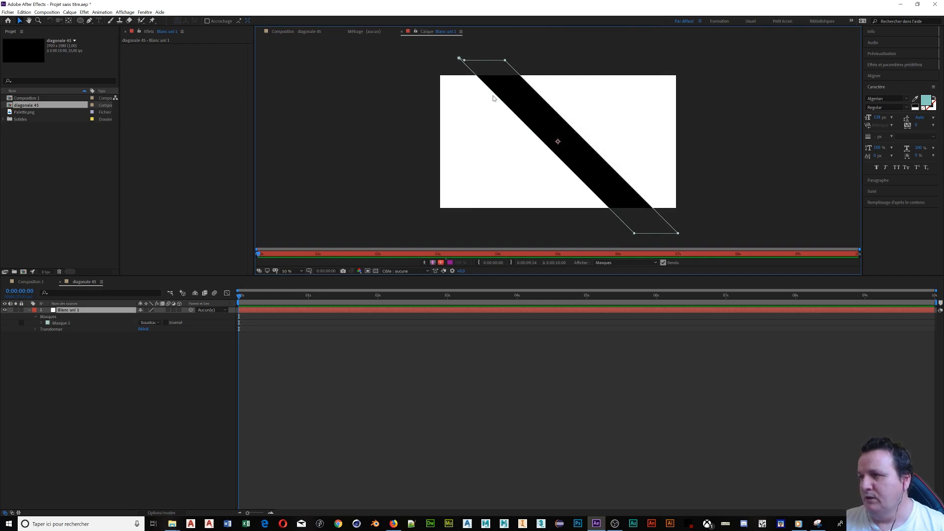
{"action": "left_click_drag", "start_coordinate": [445, 47], "coordinate": [730, 252]}
{"action": "mouse_move", "coordinate": [541, 141]}
{"action": "left_mouse_down"}
{"action": "mouse_move", "coordinate": [519, 141]}
{"action": "mouse_move", "coordinate": [573, 145]}
{"action": "mouse_move", "coordinate": [528, 128]}
{"action": "mouse_move", "coordinate": [541, 144]}
{"action": "left_mouse_up"}
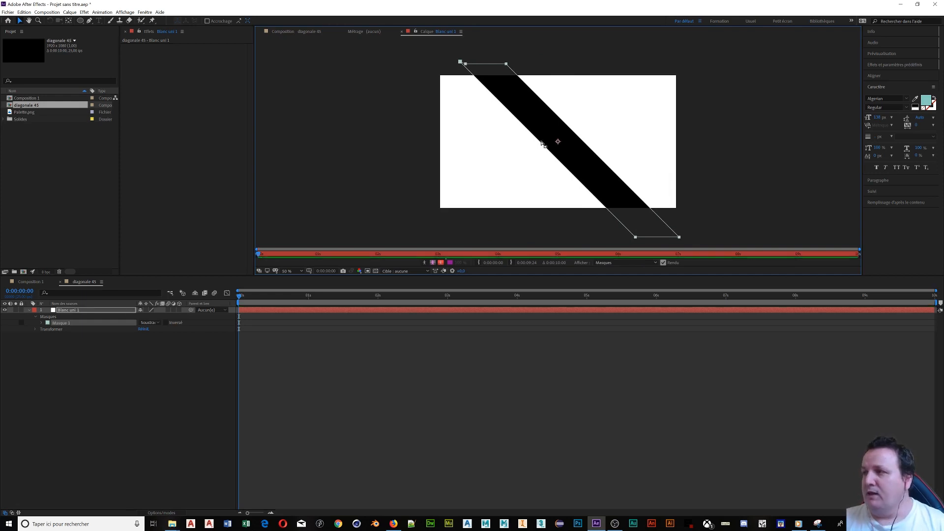
{"action": "left_click", "coordinate": [536, 145]}
{"action": "mouse_move", "coordinate": [540, 143]}
{"action": "left_mouse_down"}
{"action": "mouse_move", "coordinate": [475, 156]}
{"action": "mouse_move", "coordinate": [533, 153]}
{"action": "mouse_move", "coordinate": [492, 155]}
{"action": "mouse_move", "coordinate": [498, 130]}
{"action": "mouse_move", "coordinate": [537, 147]}
{"action": "mouse_move", "coordinate": [503, 157]}
{"action": "mouse_move", "coordinate": [542, 145]}
{"action": "mouse_move", "coordinate": [489, 160]}
{"action": "mouse_move", "coordinate": [477, 153]}
{"action": "mouse_move", "coordinate": [550, 131]}
{"action": "left_mouse_up"}
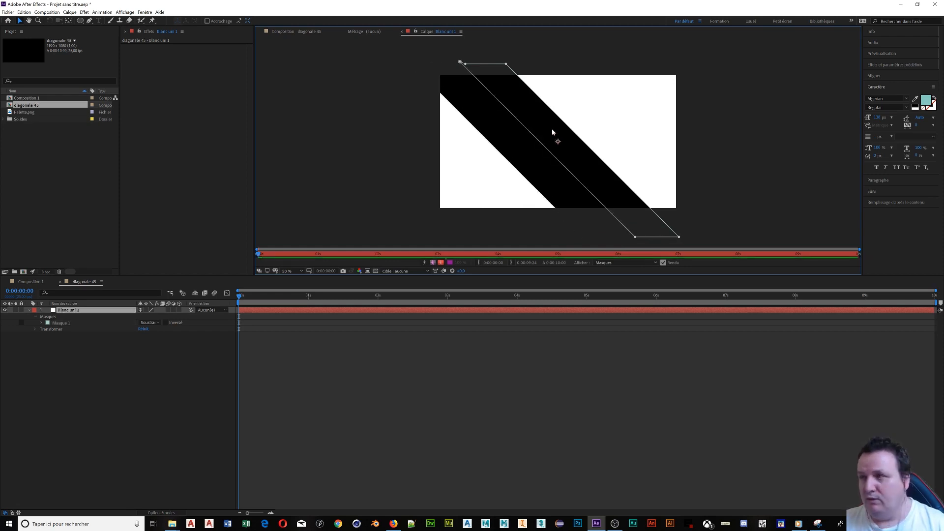
{"action": "left_click", "coordinate": [550, 130]}
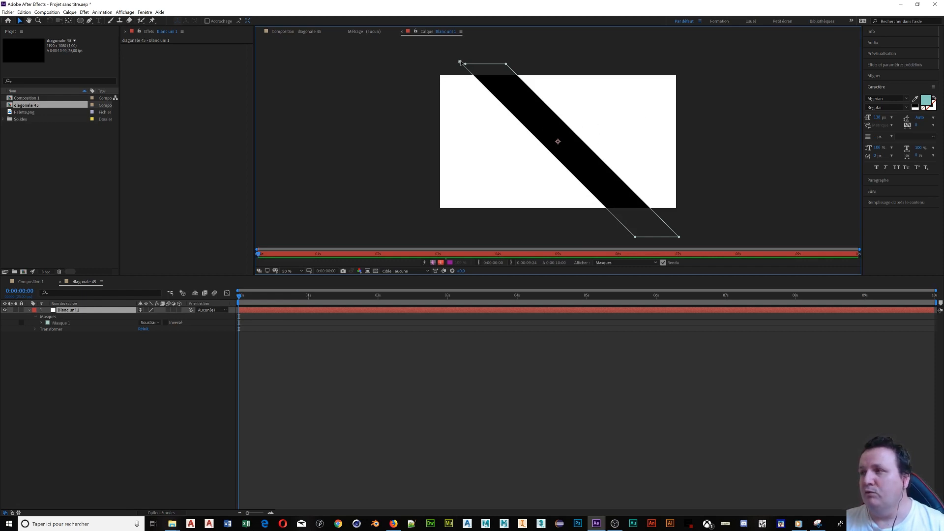
- Widen the diagonal mask by shifting its left edge slightly outward, and set a Tracé du masque keyframe at 0 s
{"action": "left_click", "coordinate": [460, 62]}
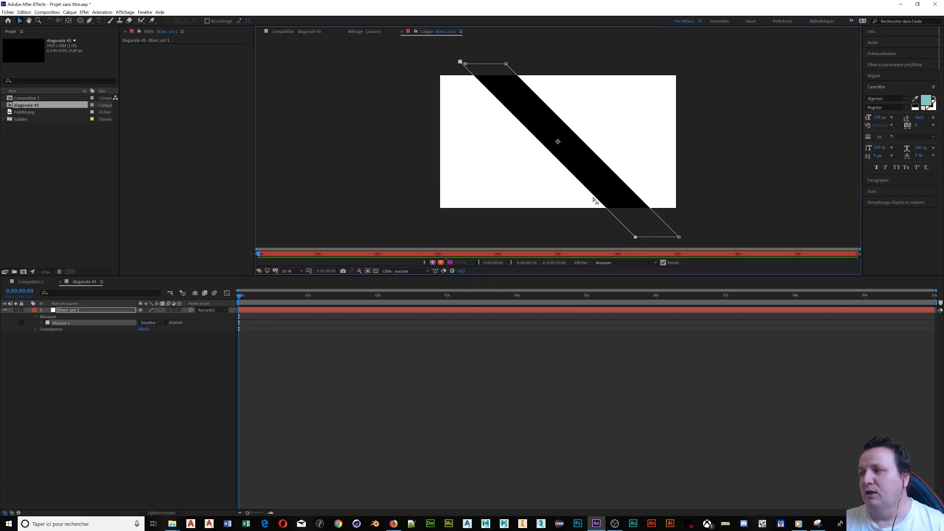
{"action": "mouse_move", "coordinate": [586, 197]}
{"action": "left_mouse_down"}
{"action": "mouse_move", "coordinate": [559, 200]}
{"action": "mouse_move", "coordinate": [582, 194]}
{"action": "left_mouse_up"}
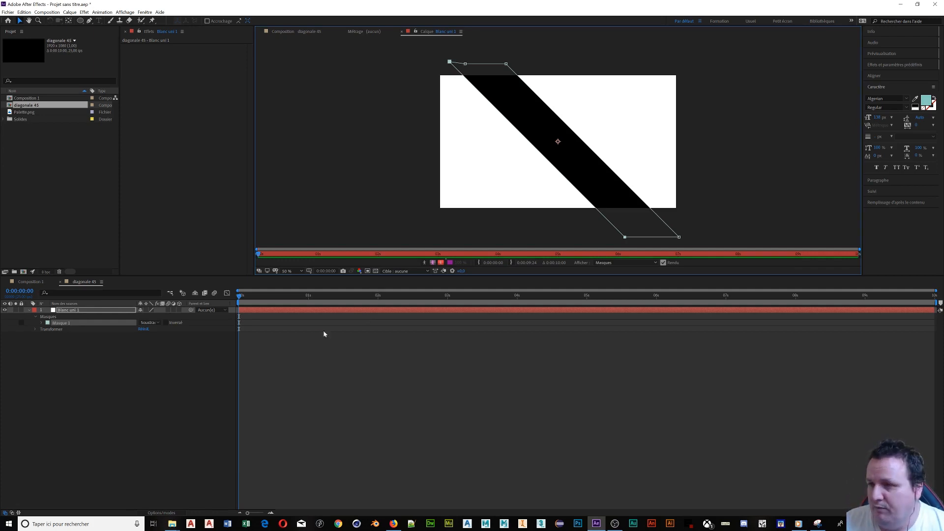
{"action": "left_click", "coordinate": [42, 323]}
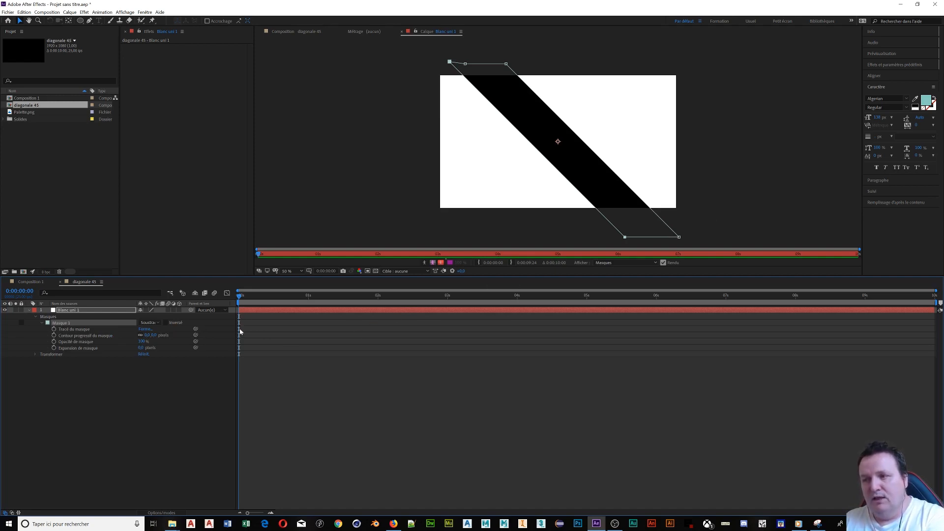
{"action": "left_click", "coordinate": [53, 329]}
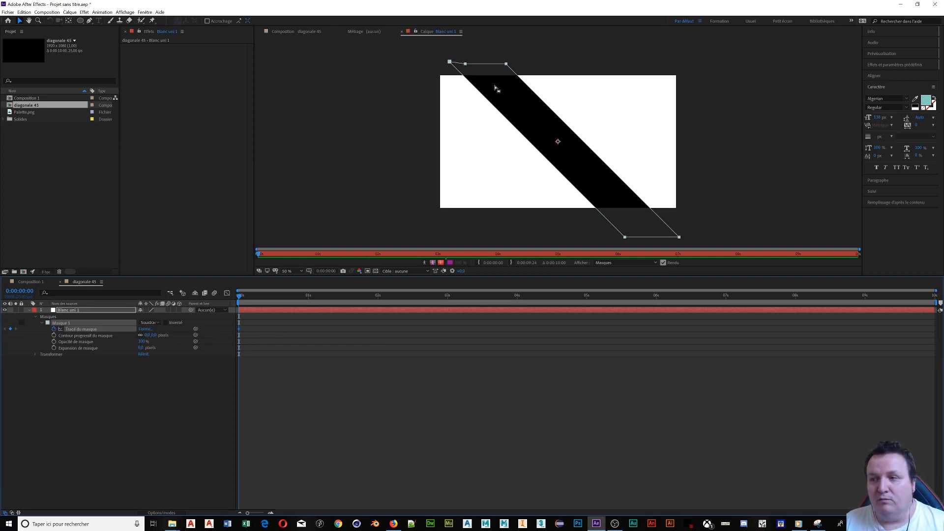
- At 1 s, move both long edges of the diagonal mask inward until the band collapses into a single 45° line
{"action": "left_click_drag", "start_coordinate": [241, 298], "coordinate": [310, 307]}
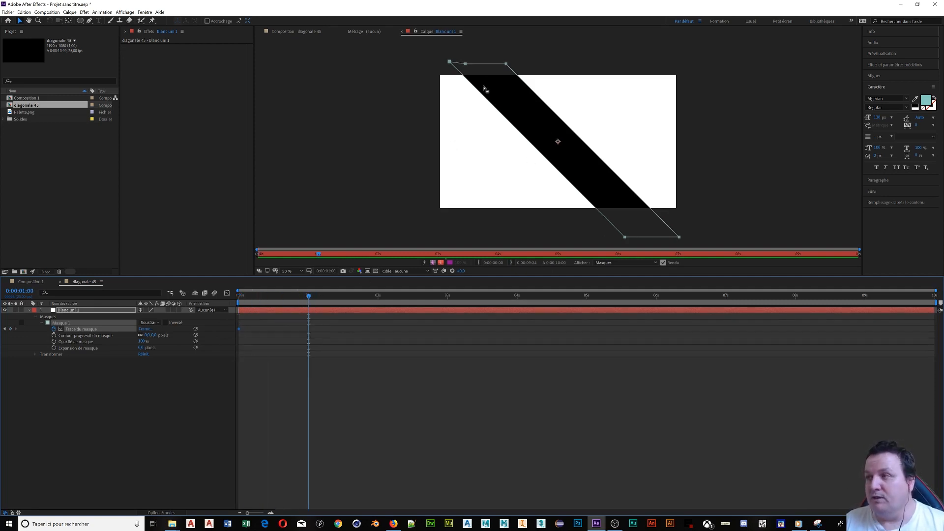
{"action": "left_click", "coordinate": [451, 62]}
{"action": "left_click", "coordinate": [439, 68]}
{"action": "left_click", "coordinate": [450, 62]}
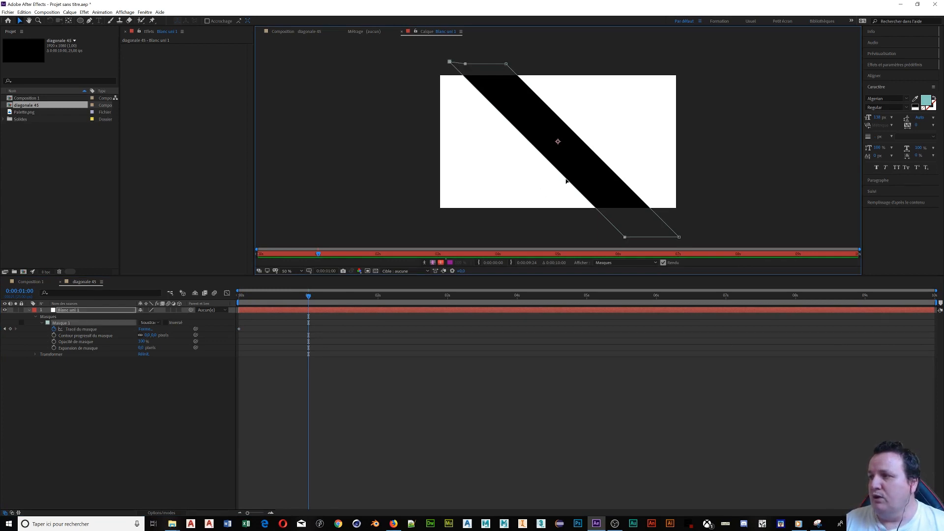
{"action": "left_click_drag", "start_coordinate": [567, 180], "coordinate": [599, 180]}
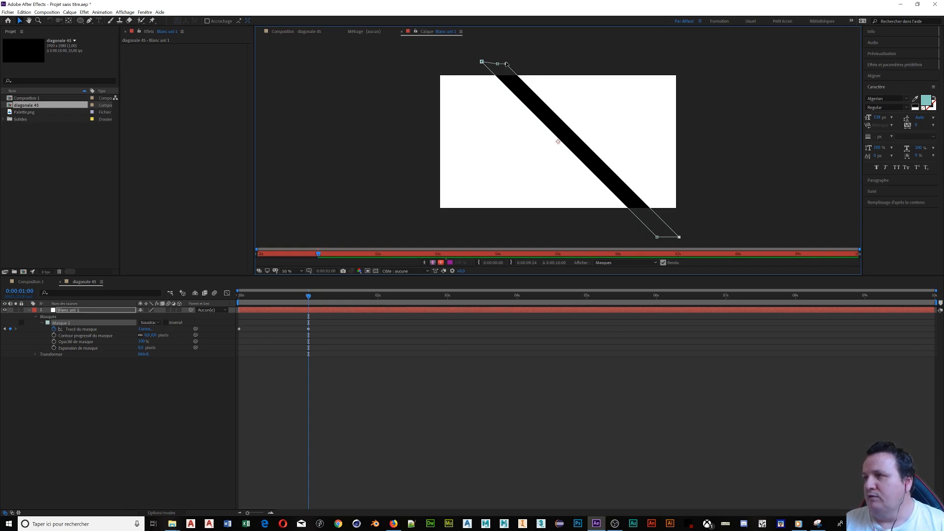
{"action": "left_click_drag", "start_coordinate": [581, 137], "coordinate": [557, 141]}
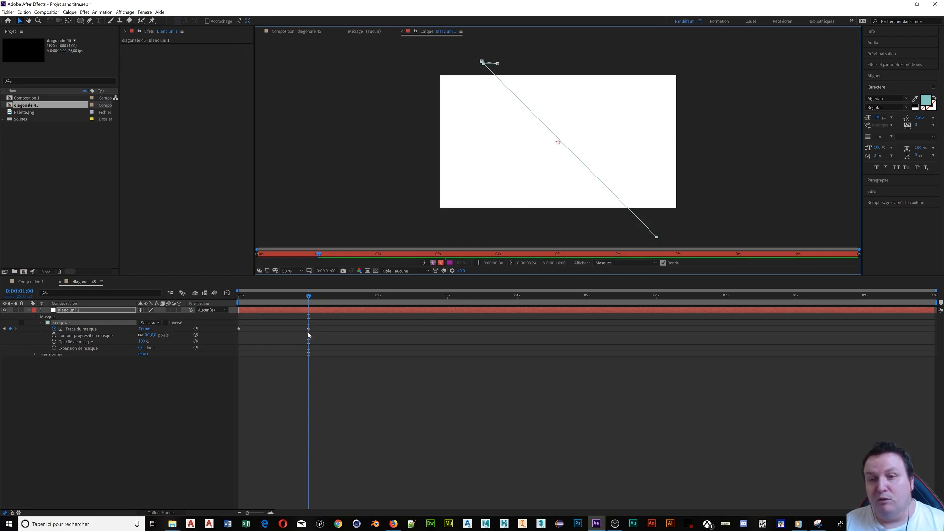
- Check the speed graph of the two mask path keyframes and preview the animation from the start
{"action": "left_click_drag", "start_coordinate": [309, 301], "coordinate": [239, 320]}
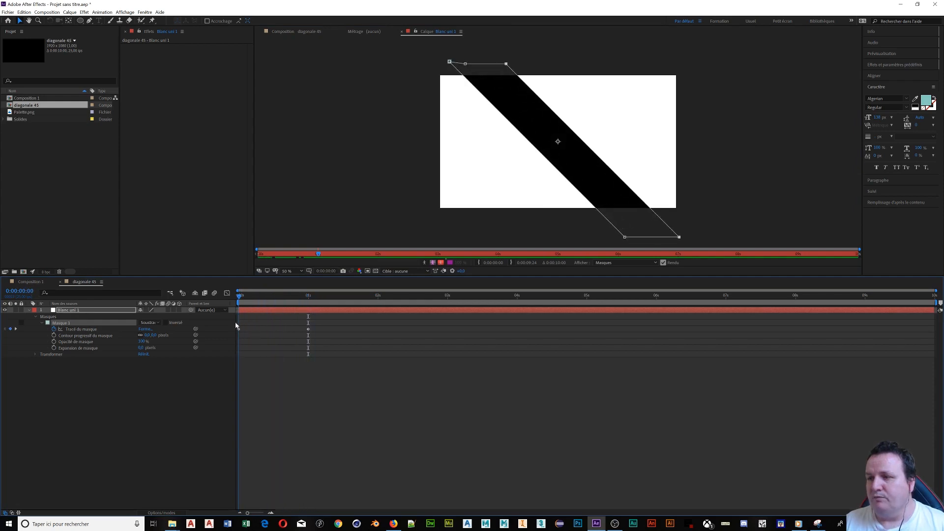
{"action": "left_click", "coordinate": [308, 330]}
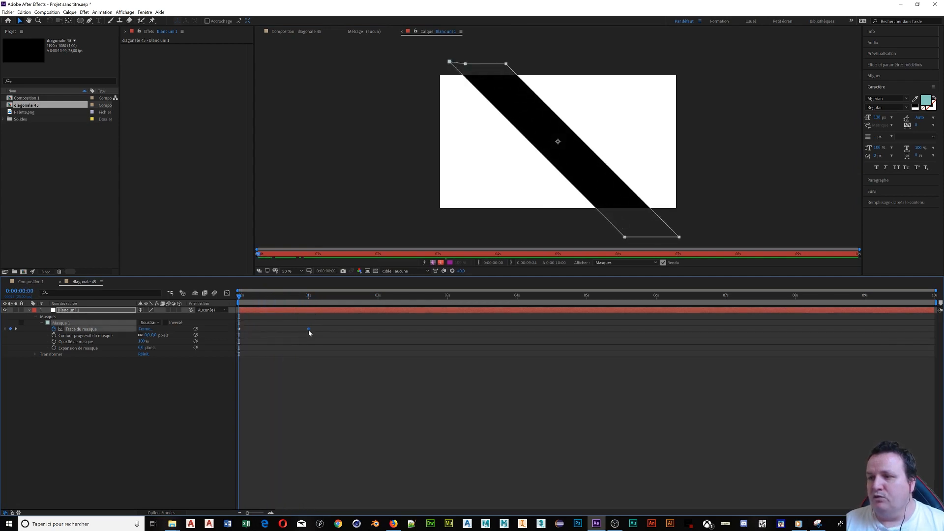
{"action": "left_click", "coordinate": [227, 294]}
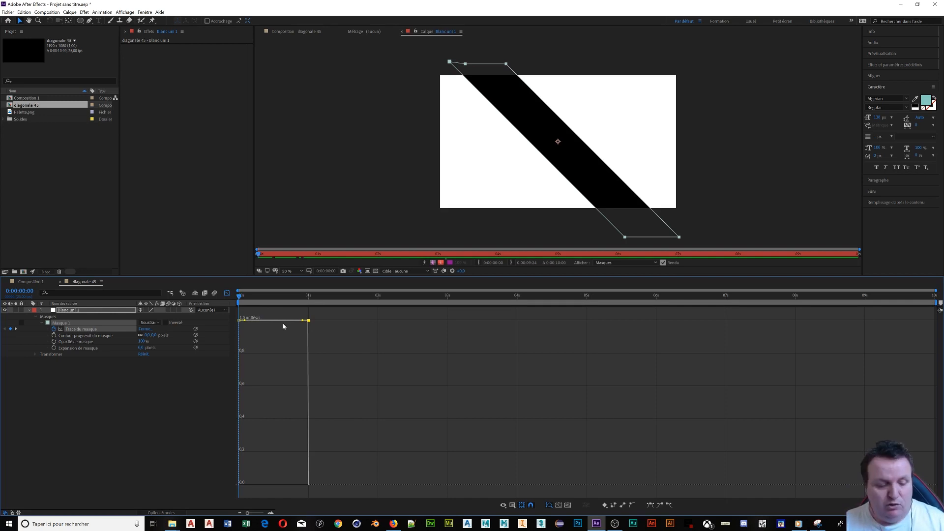
{"action": "key", "text": "space"}
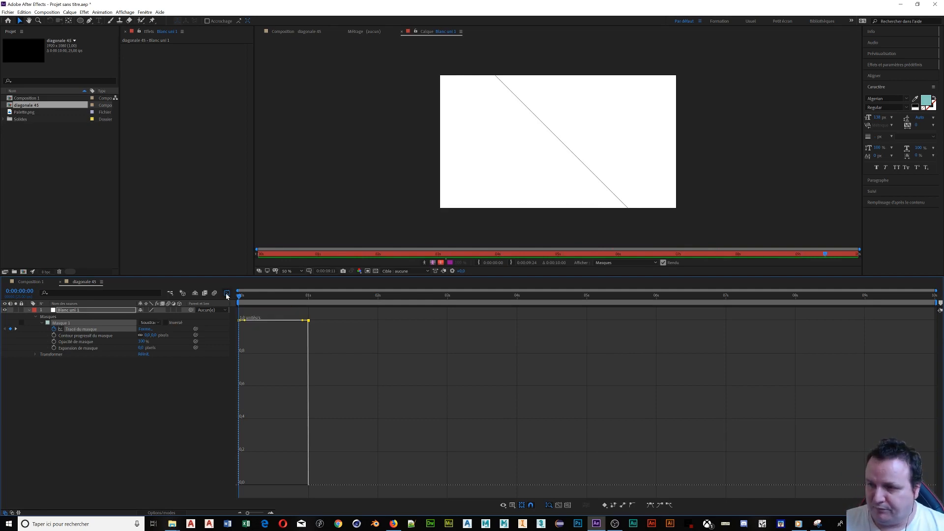
{"action": "left_click", "coordinate": [226, 294]}
- Apply Lissage de vitesse to both Tracé du masque keyframes and preview the eased animation
{"action": "left_click_drag", "start_coordinate": [320, 326], "coordinate": [231, 338]}
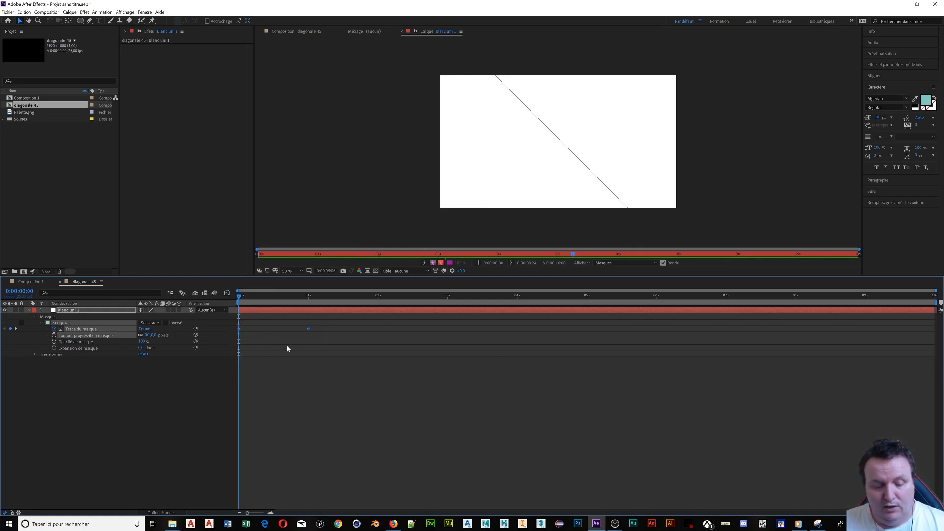
{"action": "right_click", "coordinate": [309, 327]}
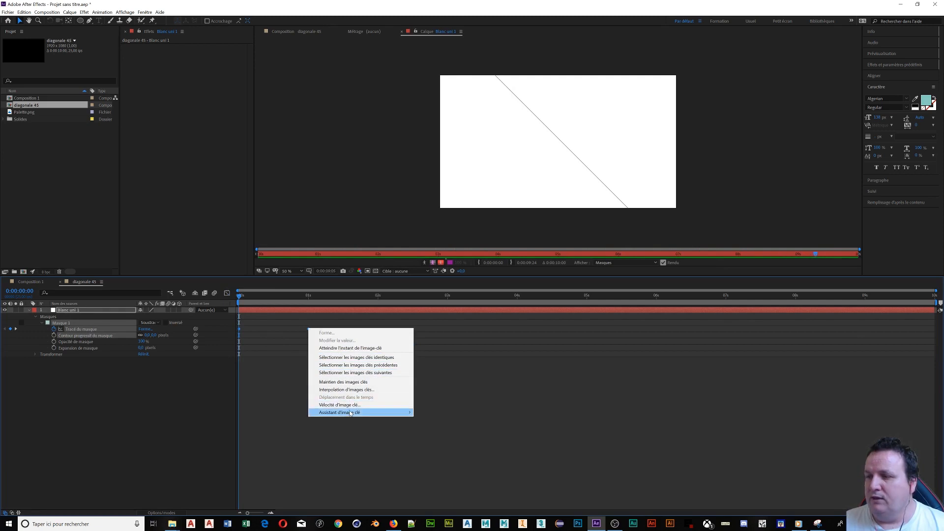
{"action": "mouse_move", "coordinate": [351, 414]}
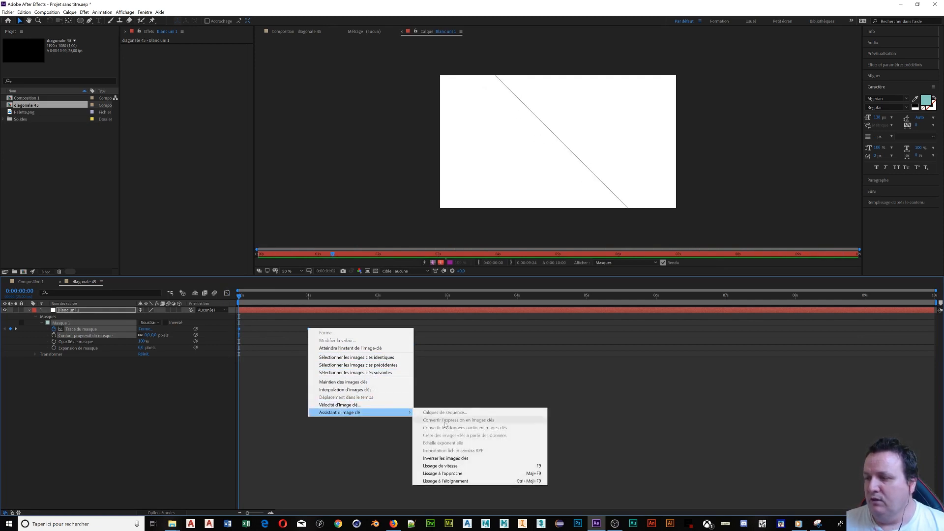
{"action": "left_click", "coordinate": [442, 467]}
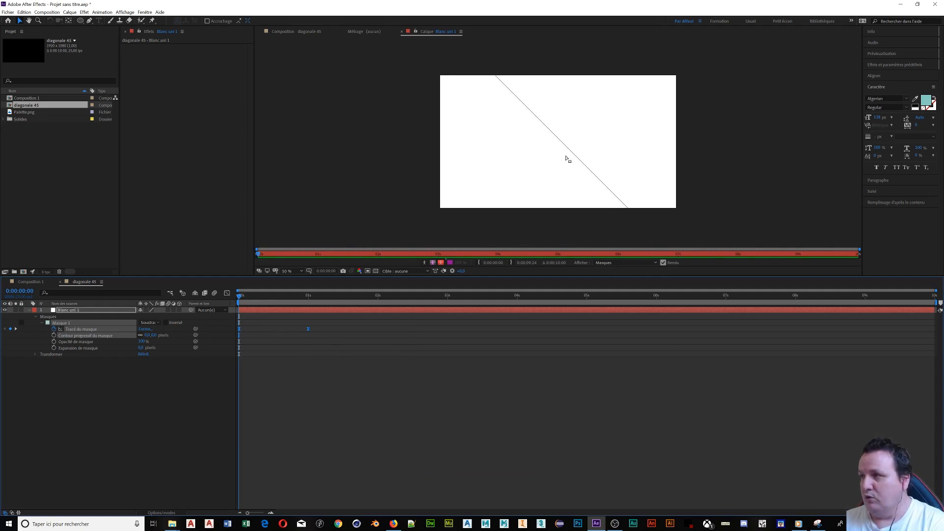
{"action": "key", "text": "space"}
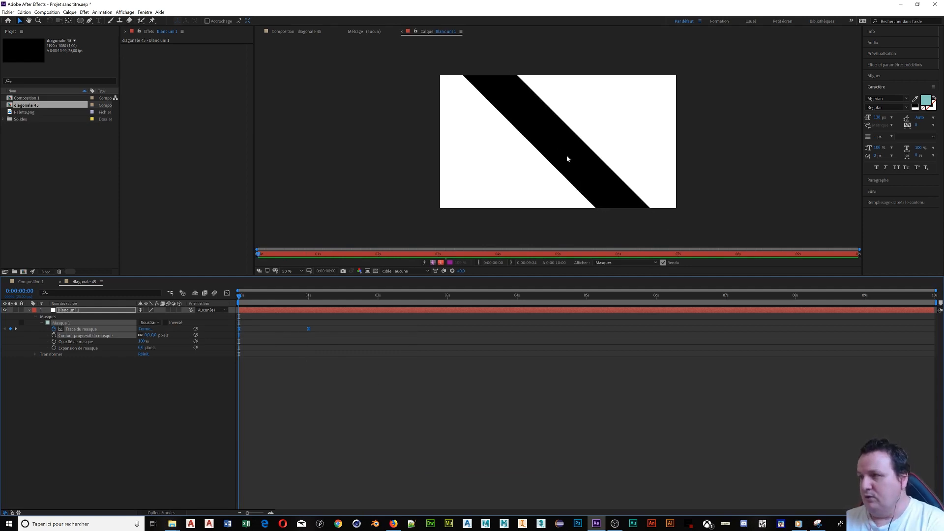
{"action": "key", "text": "space"}
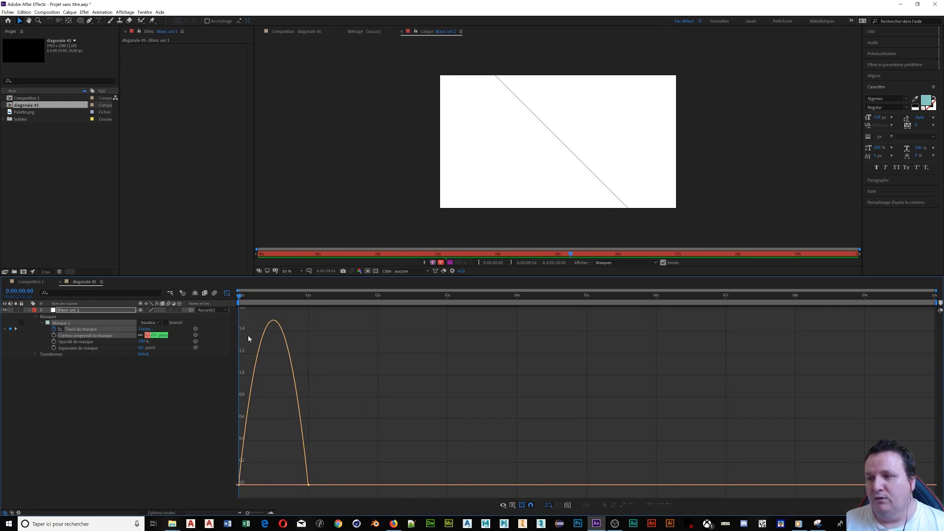
- Reshape the mask path's speed curve so it peaks early and slows gradually into the 1 s keyframe
{"action": "left_click", "coordinate": [308, 486]}
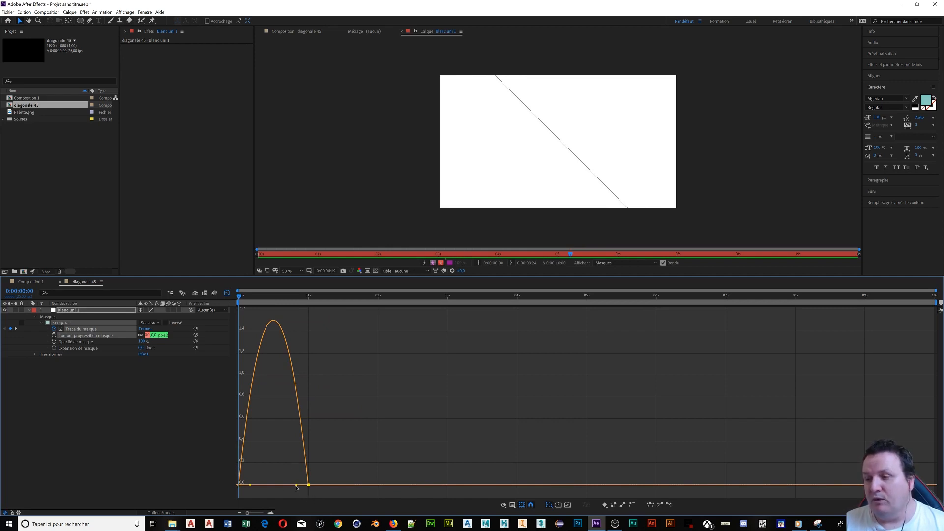
{"action": "left_click_drag", "start_coordinate": [297, 486], "coordinate": [257, 490]}
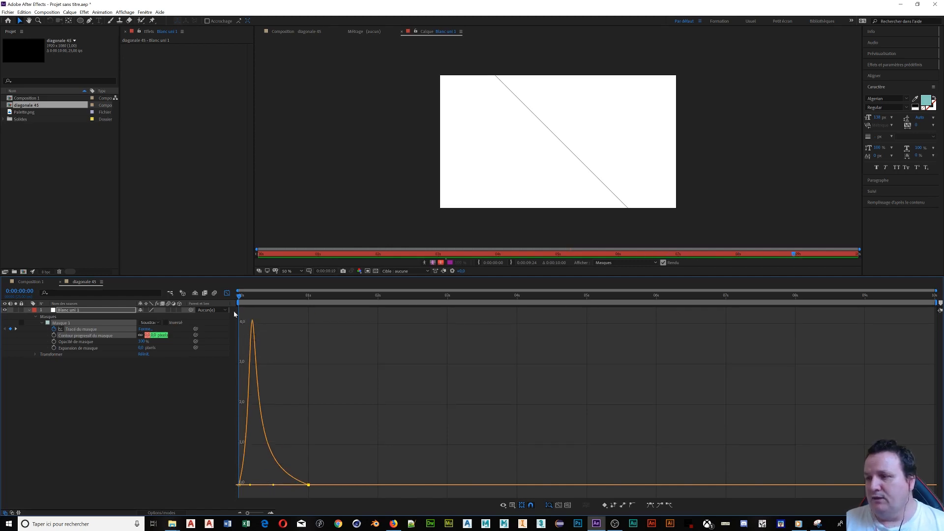
{"action": "left_click", "coordinate": [227, 293]}
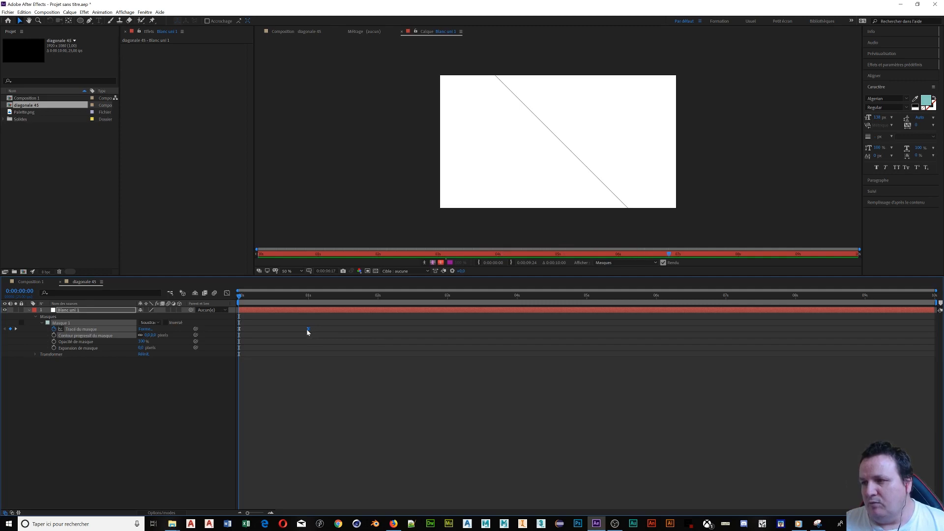
- Try stretching the mask animation by moving its end keyframe to about 8 s, and return it to 1 s
{"action": "left_click_drag", "start_coordinate": [308, 330], "coordinate": [378, 330]}
{"action": "left_click_drag", "start_coordinate": [714, 329], "coordinate": [798, 328]}
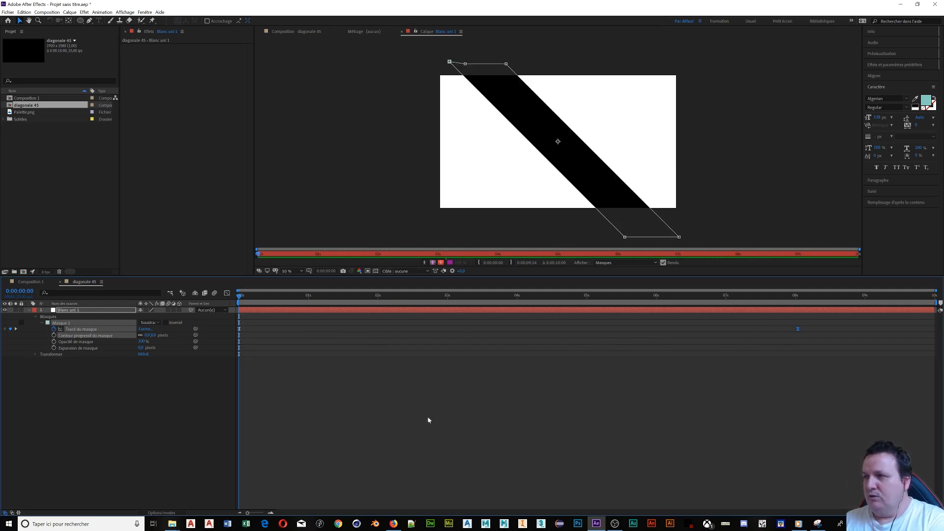
{"action": "key", "text": "space"}
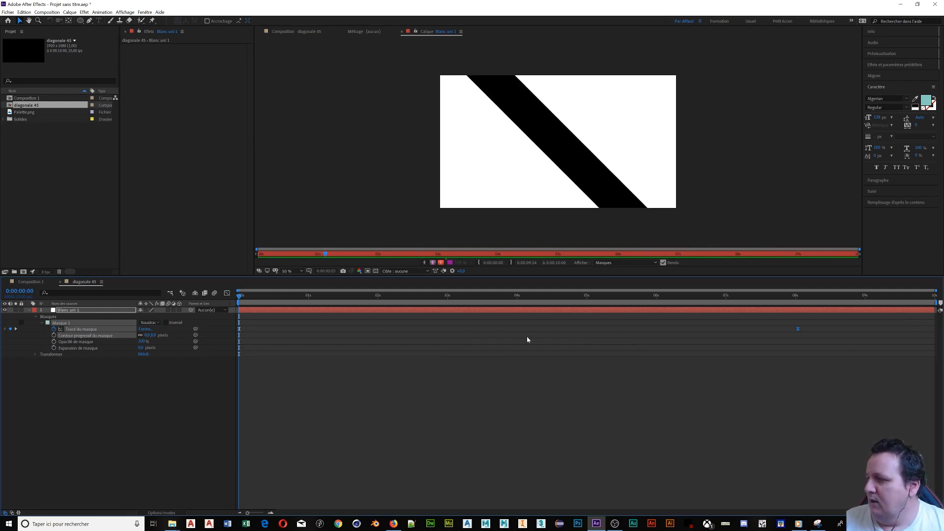
{"action": "left_click_drag", "start_coordinate": [799, 329], "coordinate": [717, 329]}
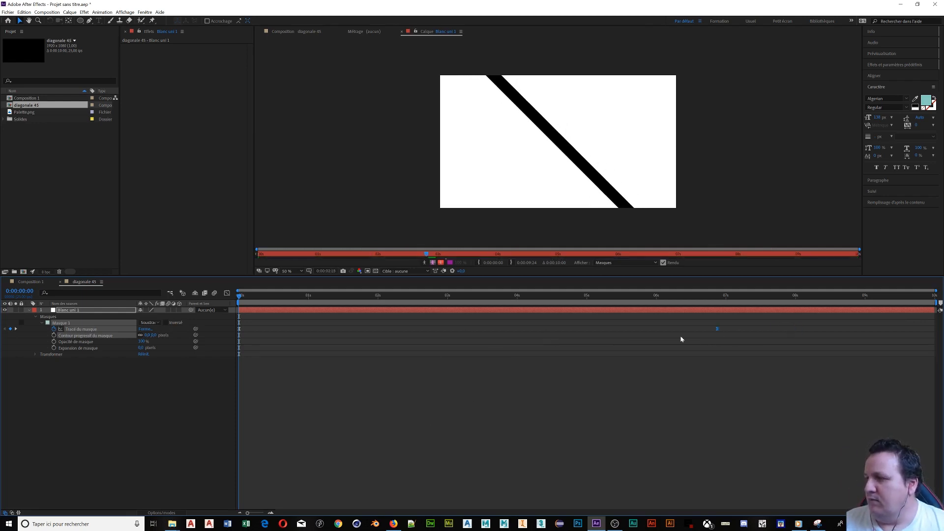
{"action": "left_click_drag", "start_coordinate": [464, 328], "coordinate": [311, 328]}
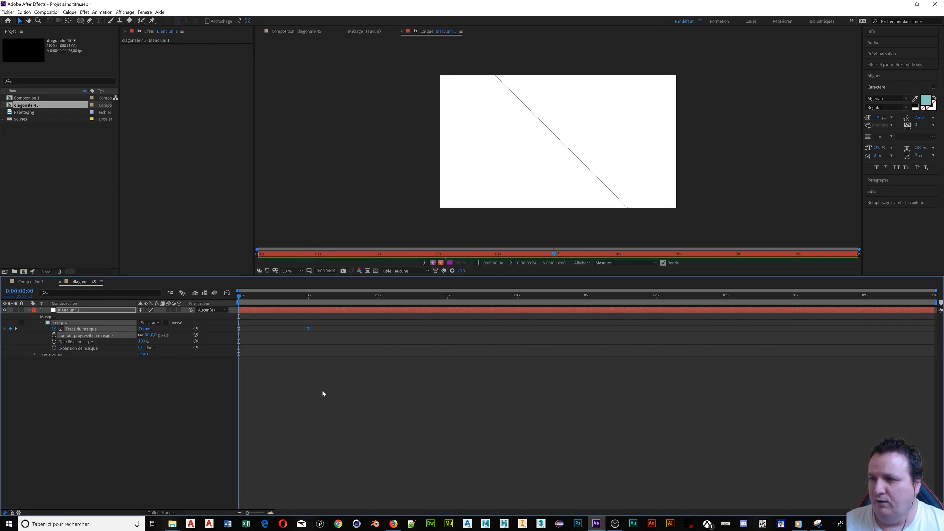
- In the diagonale 45 composition view, set the white solid's mask mode to Addition and preview the closing white band
{"action": "left_click", "coordinate": [31, 311]}
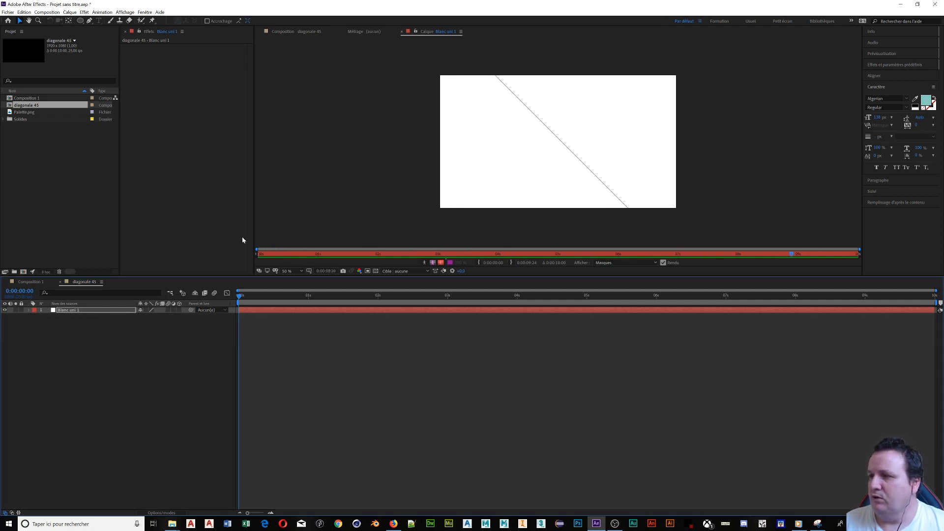
{"action": "left_click", "coordinate": [288, 31]}
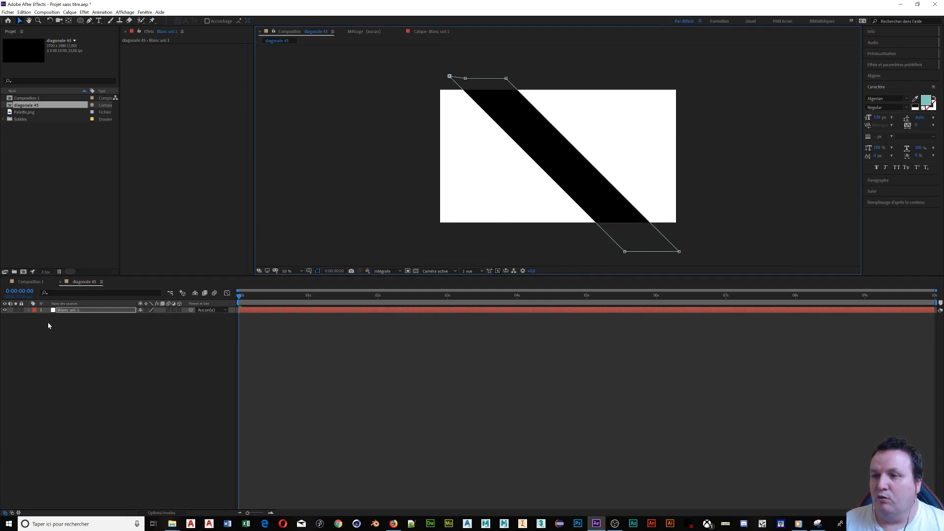
{"action": "left_click", "coordinate": [29, 310]}
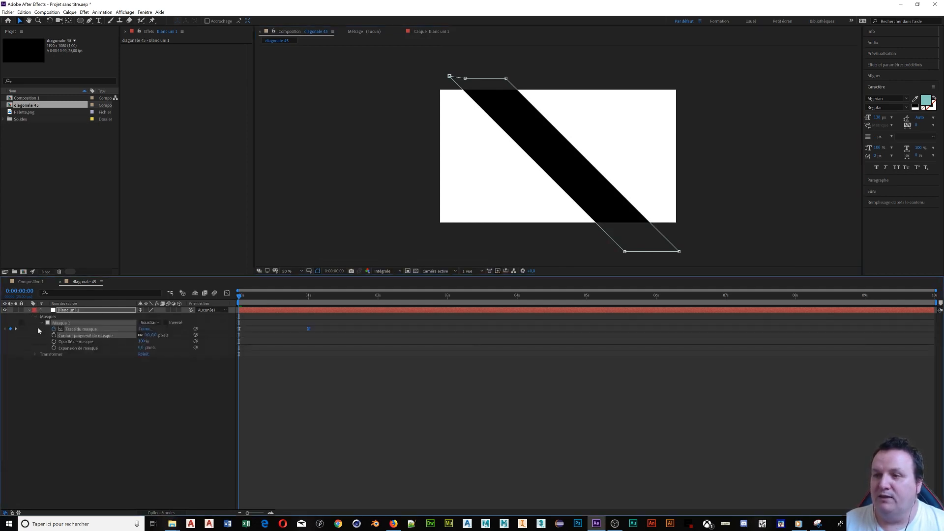
{"action": "left_click", "coordinate": [149, 324]}
{"action": "left_click", "coordinate": [161, 339]}
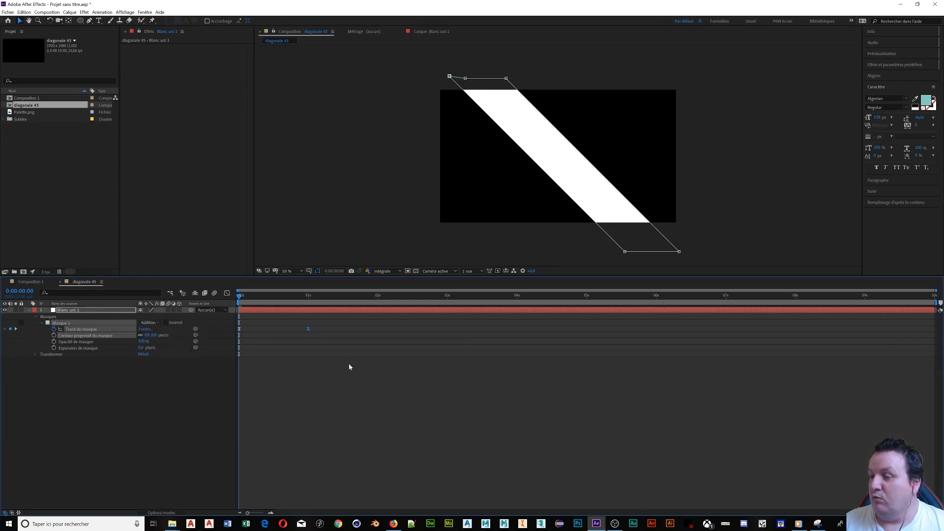
{"action": "key", "text": "space"}
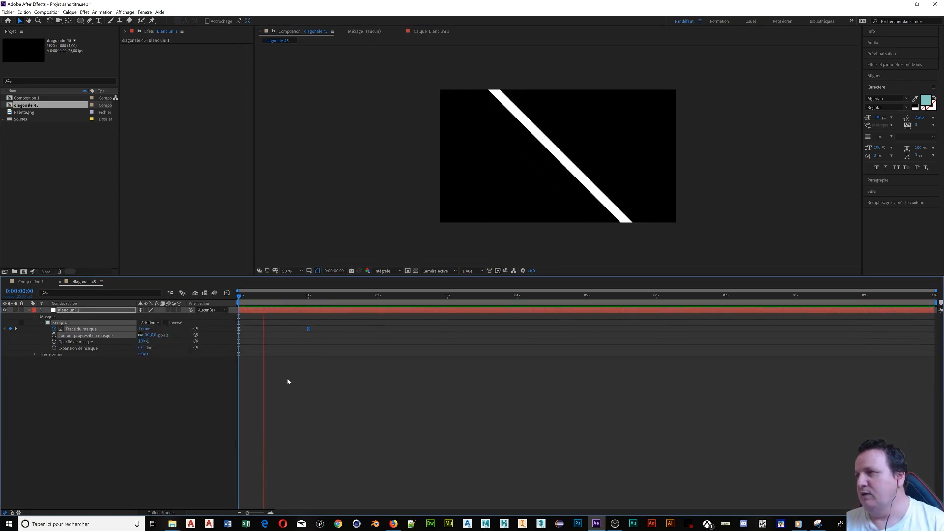
{"action": "key", "text": "space"}
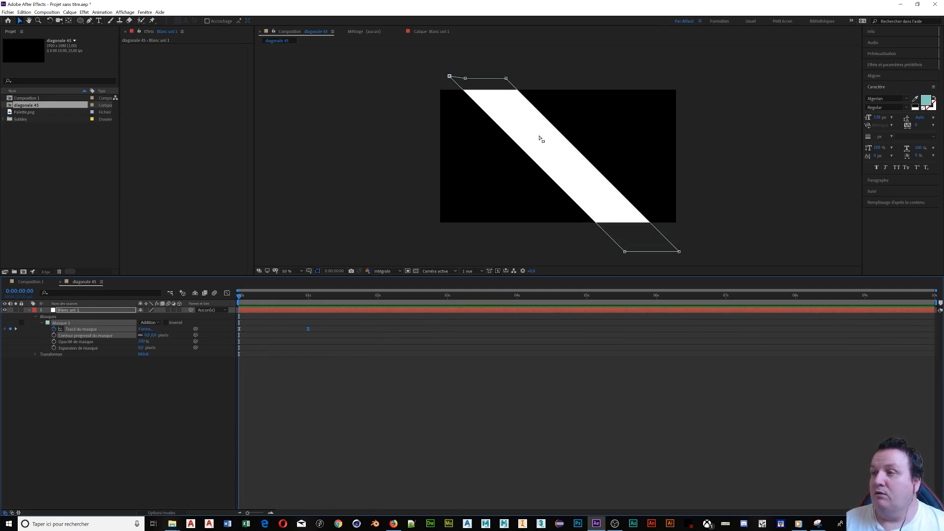
{"action": "left_click", "coordinate": [30, 311]}
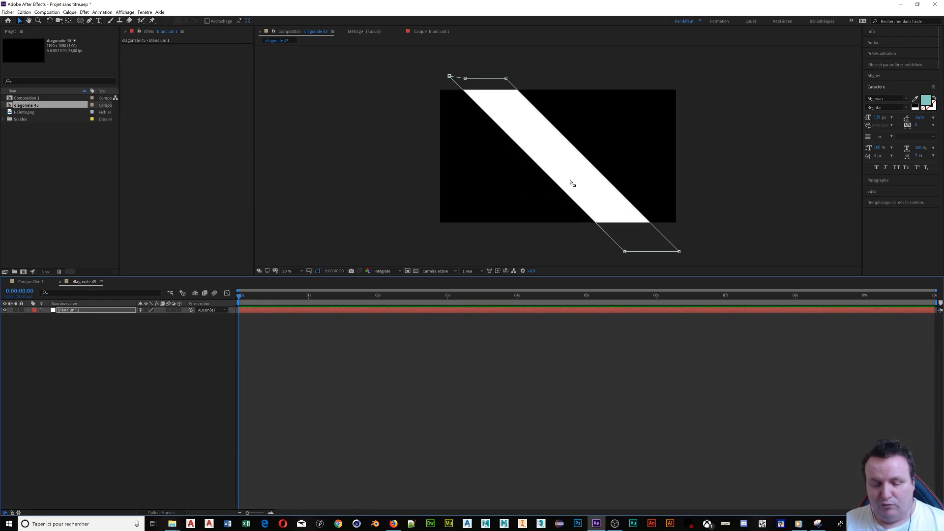
{"action": "left_click", "coordinate": [570, 180]}
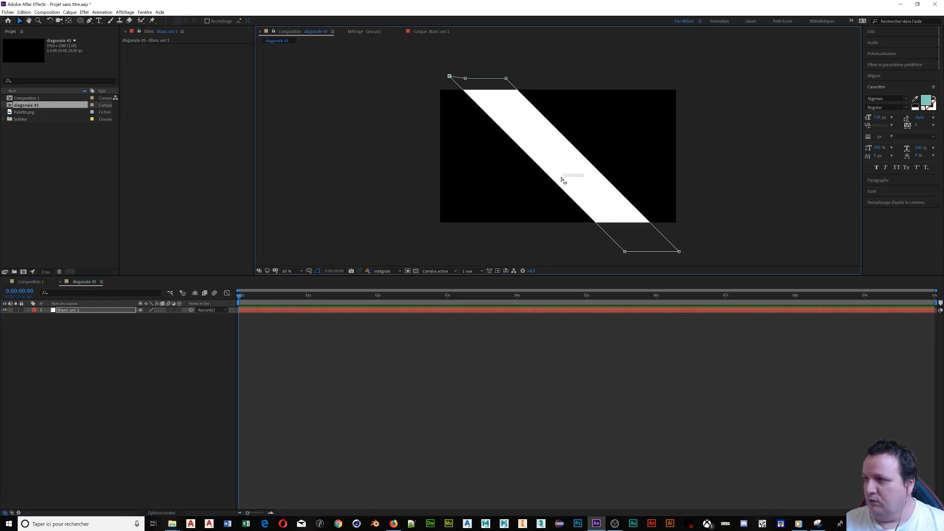
- Move the white band to the frame's lower-left corner, duplicate its layer and offset the copy directly alongside it
{"action": "left_click", "coordinate": [568, 180]}
{"action": "left_click_drag", "start_coordinate": [561, 178], "coordinate": [407, 186]}
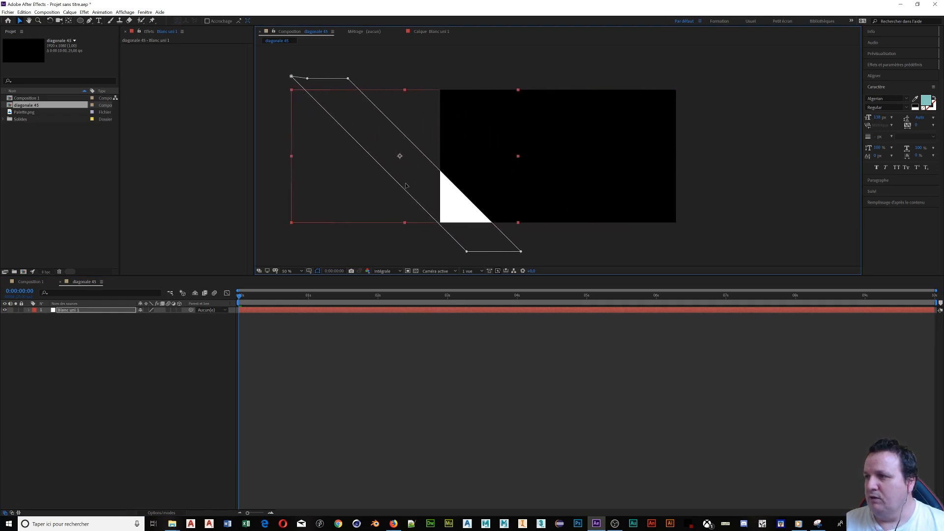
{"action": "key", "text": "ctrl+d"}
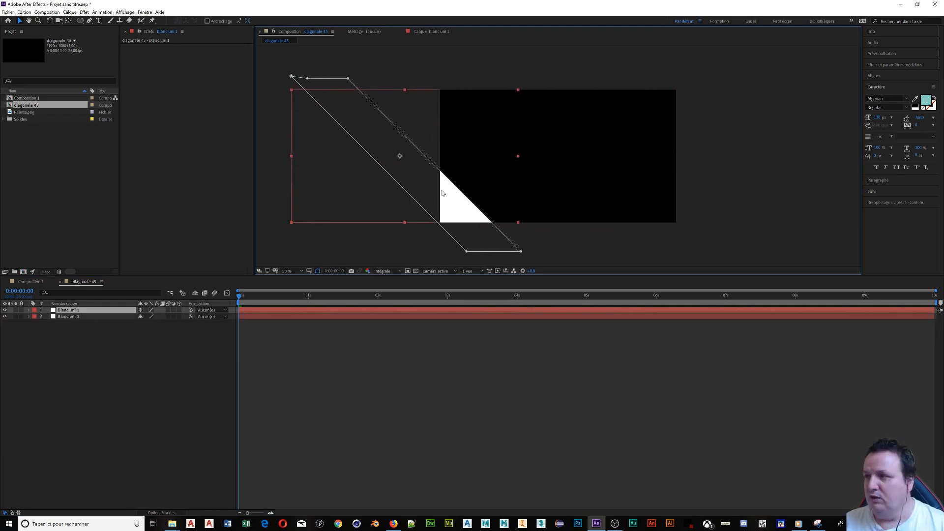
{"action": "left_click_drag", "start_coordinate": [441, 193], "coordinate": [487, 199]}
{"action": "key", "text": "Return"}
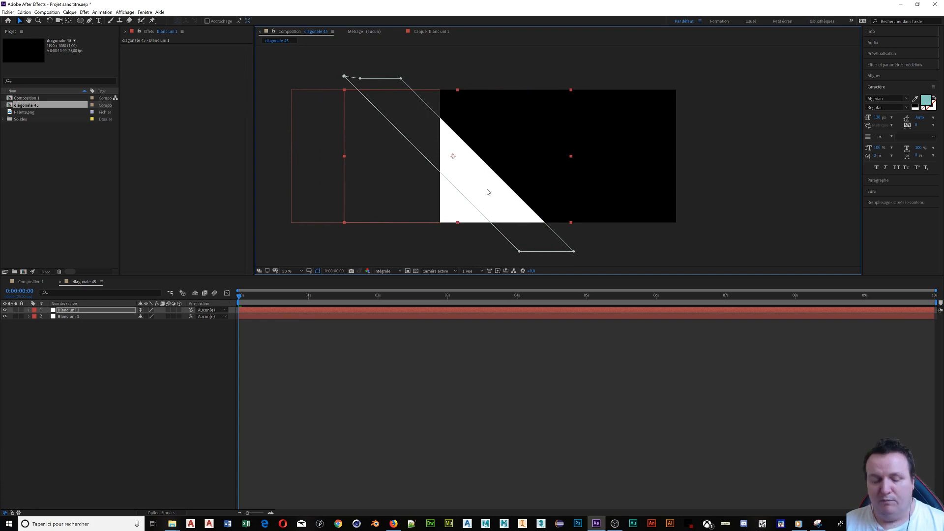
- Keep duplicating the band and placing each copy alongside the previous one until eight layers cover the frame, and preview the result
{"action": "key", "text": "Return"}
{"action": "key", "text": "ctrl+d"}
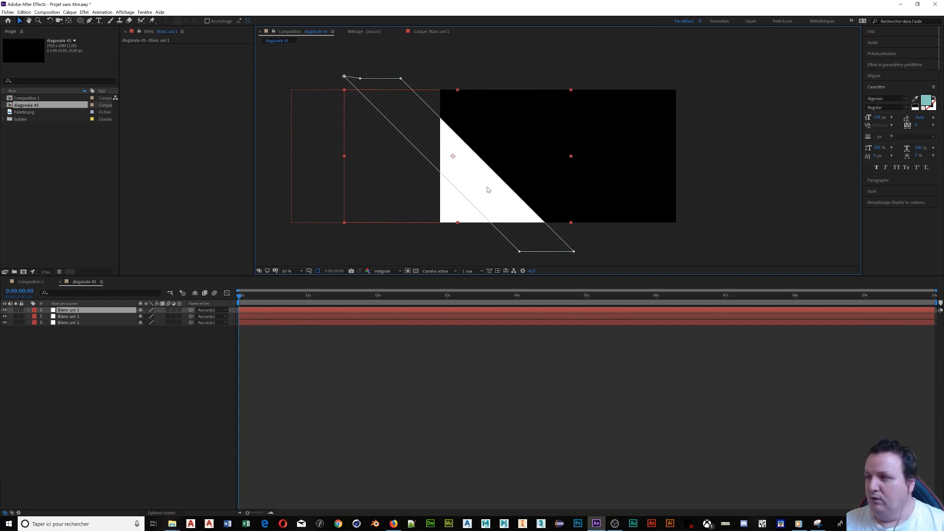
{"action": "left_click_drag", "start_coordinate": [488, 191], "coordinate": [785, 181]}
{"action": "key", "text": "ctrl+d"}
{"action": "key", "text": "ctrl+d"}
{"action": "key", "text": "ctrl+d"}
{"action": "key", "text": "ctrl+d"}
{"action": "key", "text": "ctrl+d"}
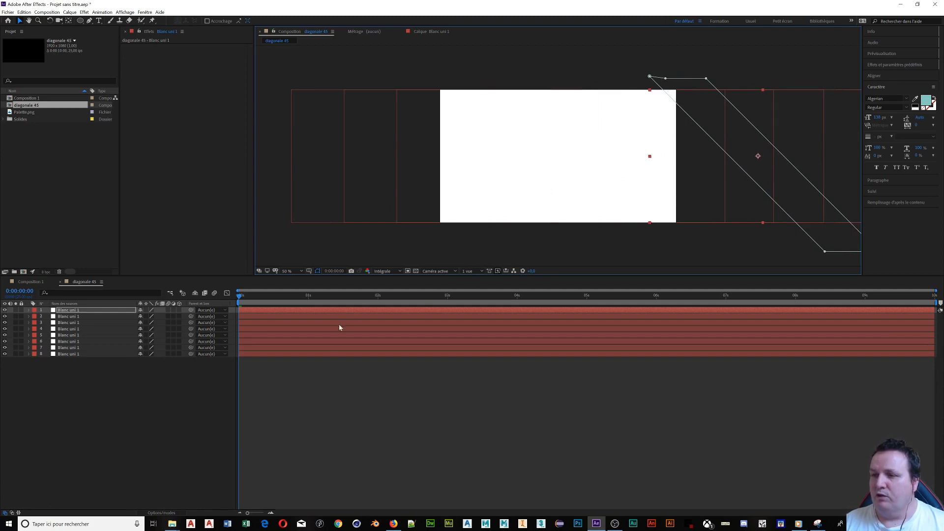
{"action": "key", "text": "space"}
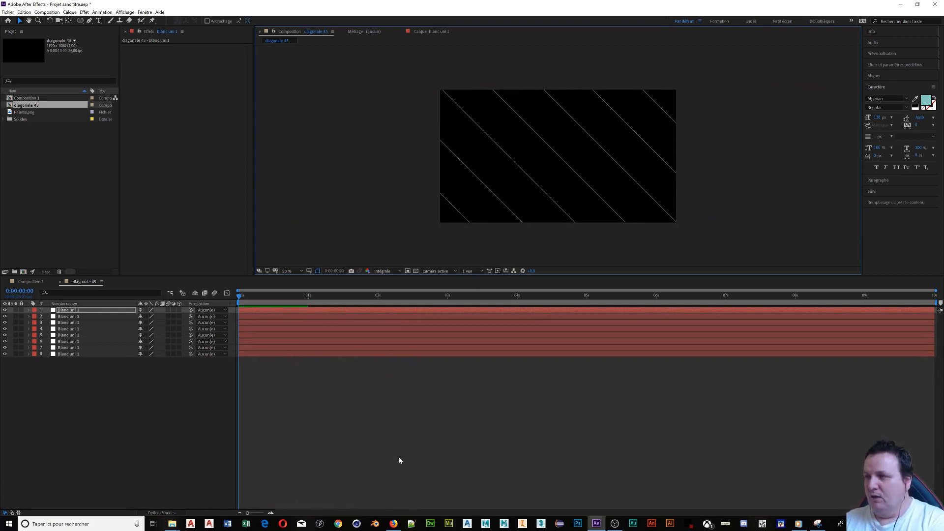
- Add an Opacité keyframe at 0:00:00:13 to all eight Blanc uni 1 layers, keeping them at 100 %
{"action": "left_click", "coordinate": [243, 297]}
{"action": "left_click_drag", "start_coordinate": [242, 297], "coordinate": [307, 298]}
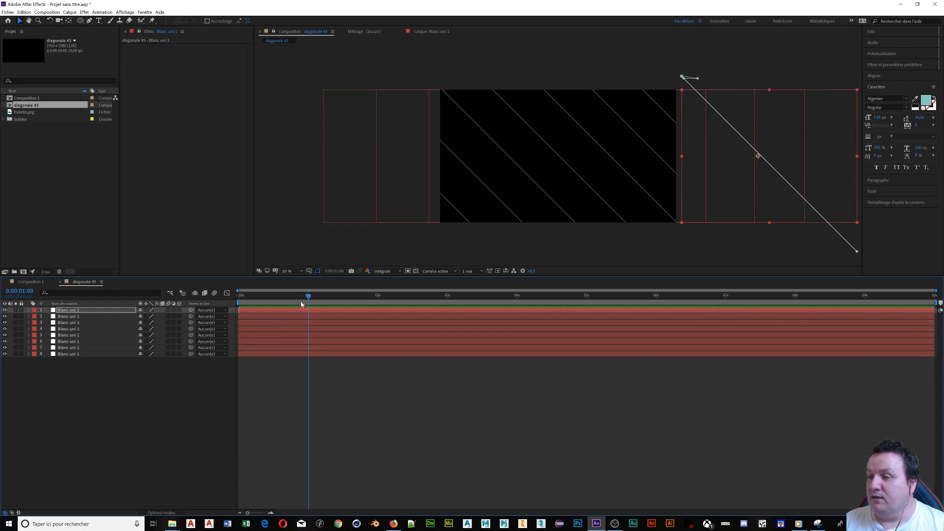
{"action": "left_click_drag", "start_coordinate": [308, 300], "coordinate": [310, 299]}
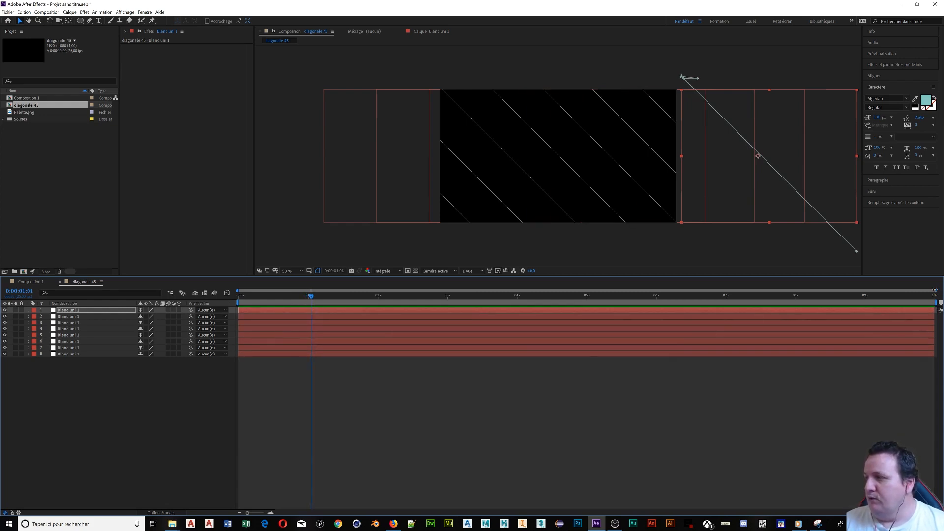
{"action": "left_click_drag", "start_coordinate": [934, 290], "coordinate": [404, 286]}
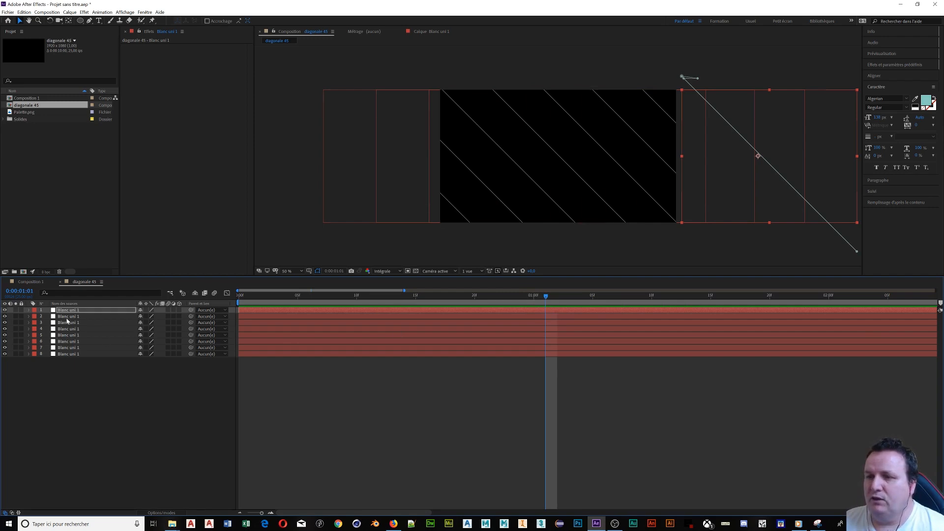
{"action": "left_click", "coordinate": [85, 354]}
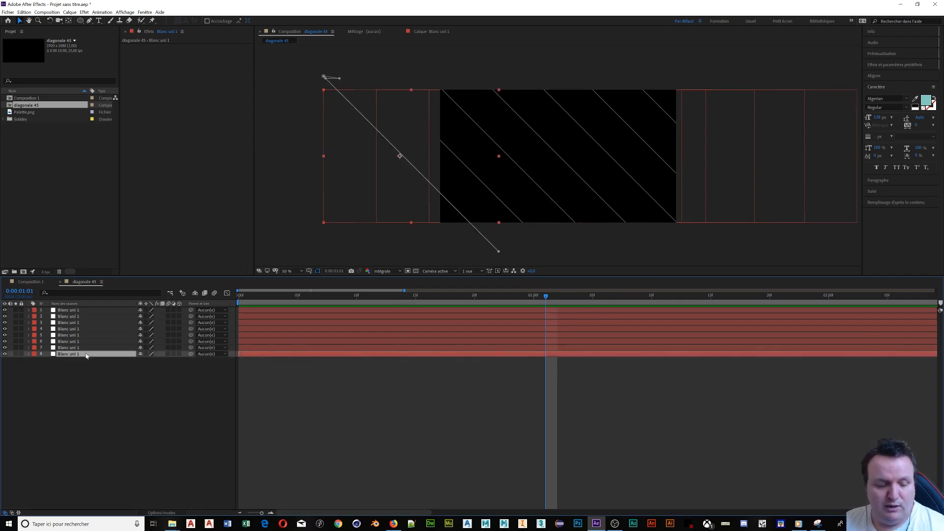
{"action": "left_click", "coordinate": [91, 310], "text": "shift"}
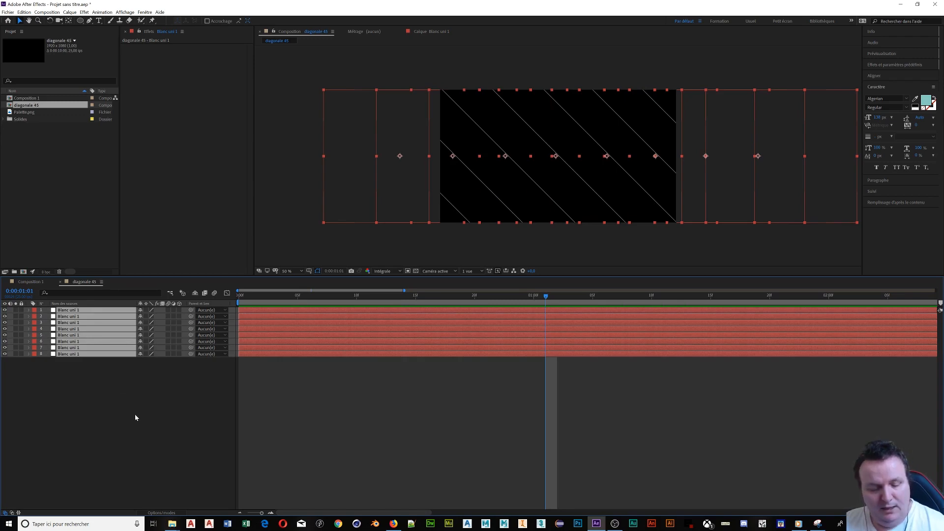
{"action": "key", "text": "t"}
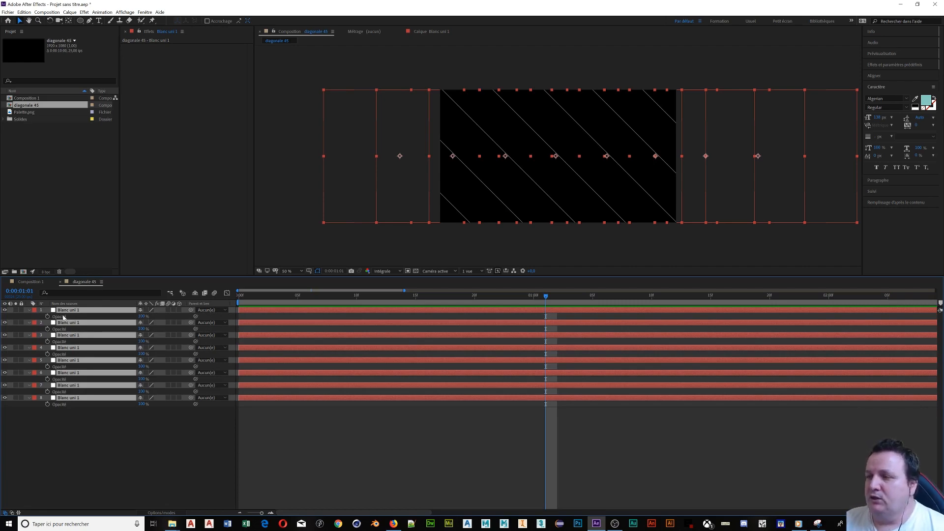
{"action": "left_click_drag", "start_coordinate": [545, 297], "coordinate": [392, 296]}
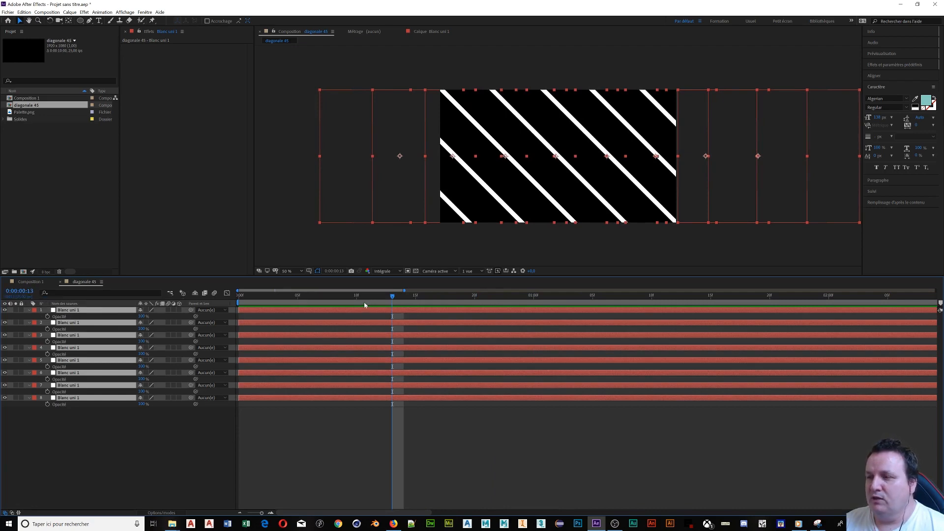
{"action": "left_click", "coordinate": [48, 317]}
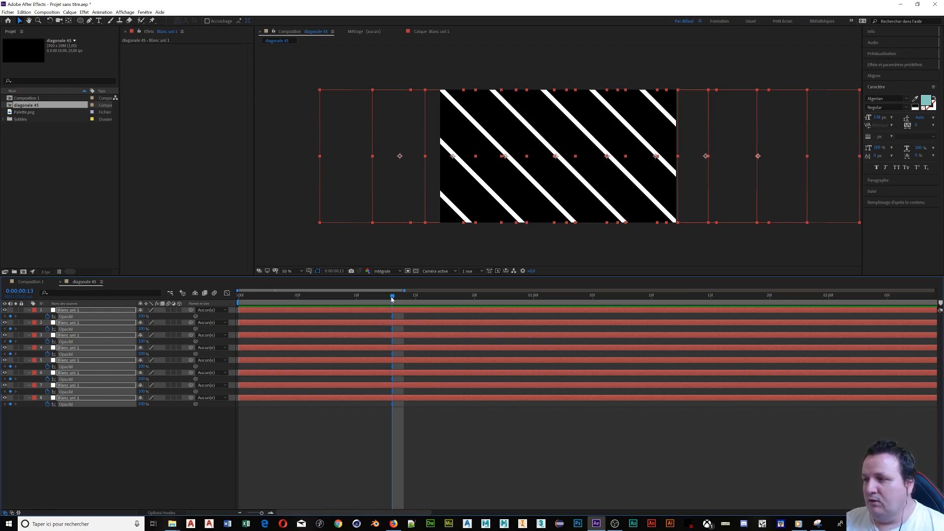
- Set Opacité to 0 % at 0:00:01:01 on all eight layers and preview the fade-out from the start
{"action": "left_click_drag", "start_coordinate": [392, 297], "coordinate": [404, 297]}
{"action": "left_click_drag", "start_coordinate": [417, 301], "coordinate": [543, 323]}
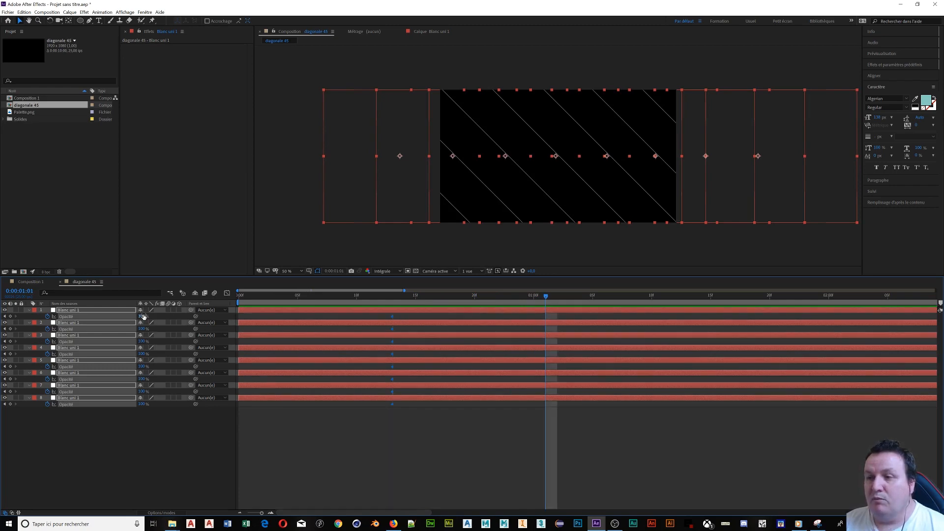
{"action": "left_click_drag", "start_coordinate": [141, 316], "coordinate": [83, 310]}
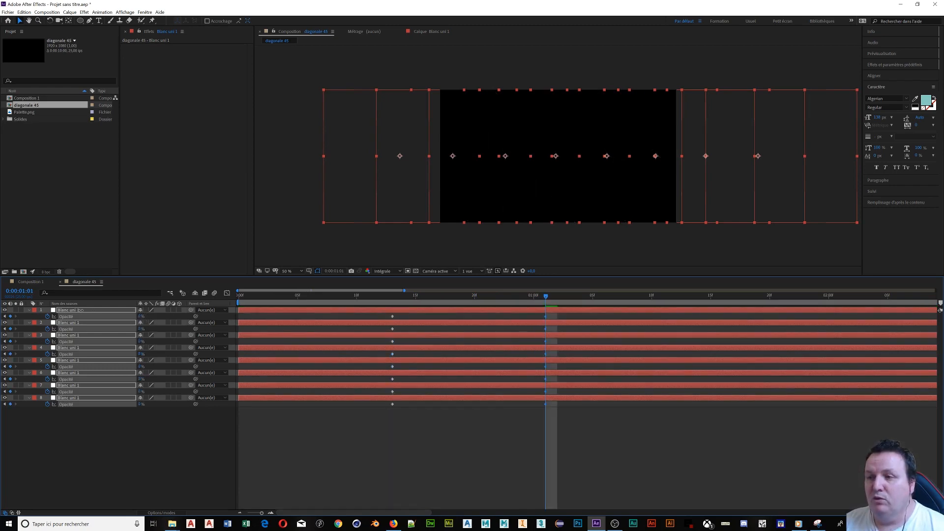
{"action": "mouse_move", "coordinate": [547, 297]}
{"action": "left_mouse_down"}
{"action": "mouse_move", "coordinate": [416, 297]}
{"action": "mouse_move", "coordinate": [390, 310]}
{"action": "mouse_move", "coordinate": [546, 313]}
{"action": "left_mouse_up"}
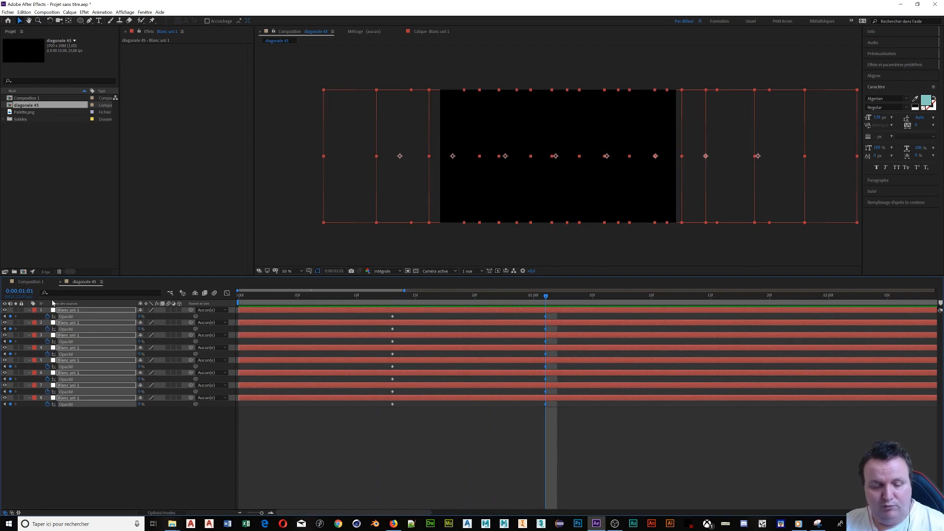
{"action": "key", "text": "u"}
{"action": "left_click", "coordinate": [295, 413]}
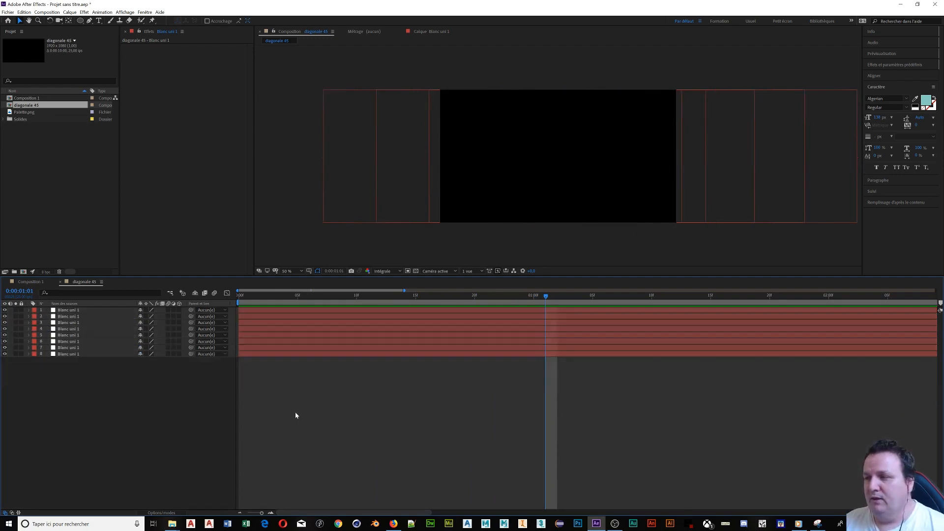
{"action": "left_click_drag", "start_coordinate": [544, 297], "coordinate": [217, 311]}
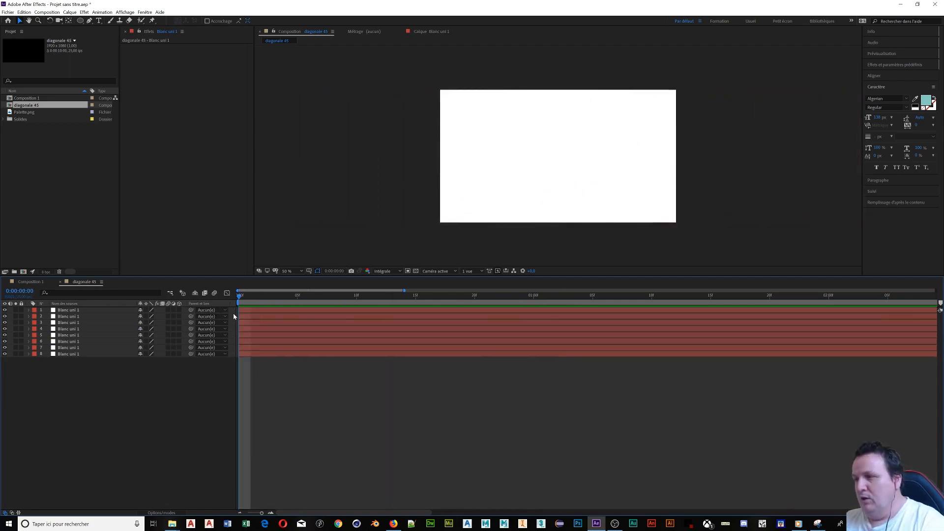
{"action": "key", "text": "space"}
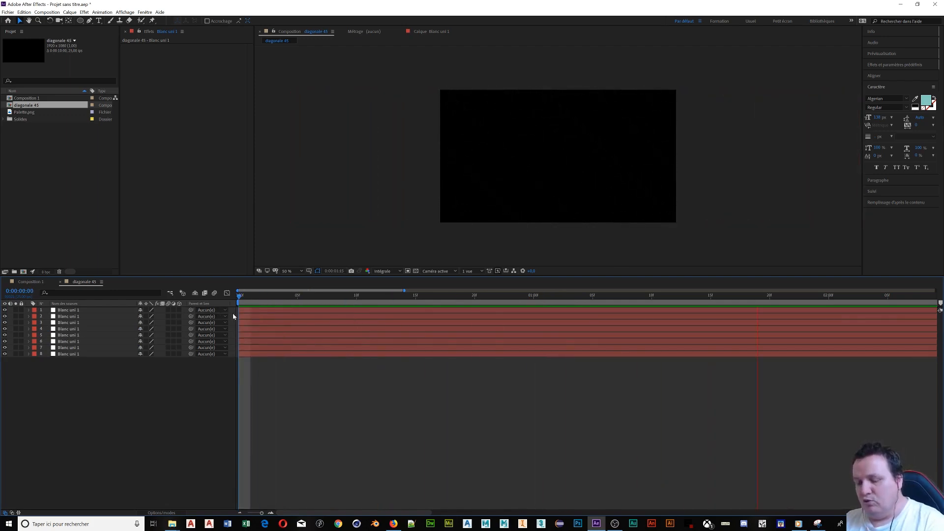
{"action": "key", "text": "space"}
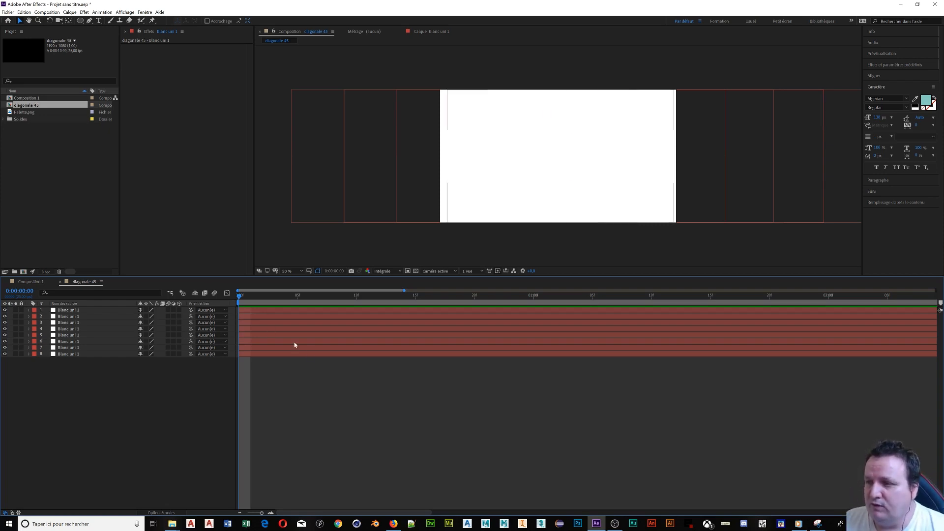
- Try staggering the eight layers by one frame each, from the bottom layer up, and preview the sequence
{"action": "left_click", "coordinate": [279, 350]}
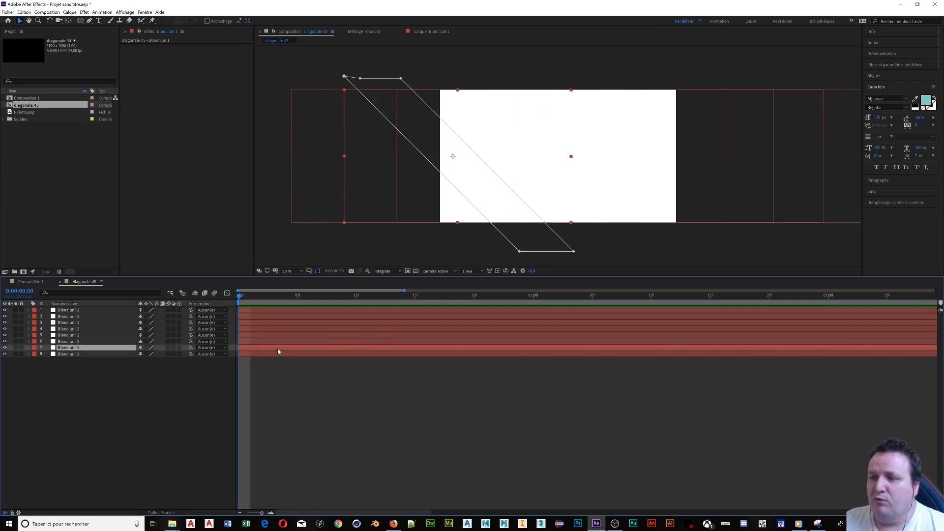
{"action": "left_click", "coordinate": [285, 345]}
{"action": "left_click_drag", "start_coordinate": [286, 346], "coordinate": [508, 309]}
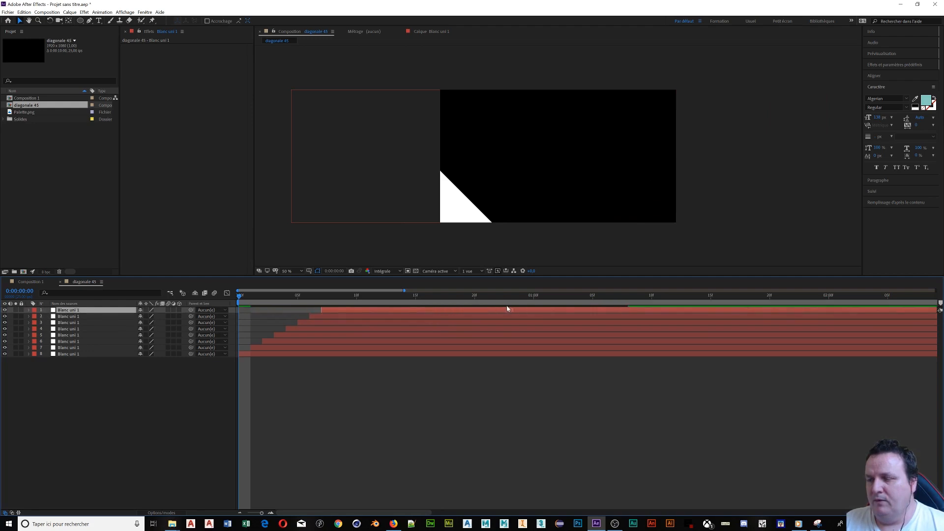
{"action": "key", "text": "space"}
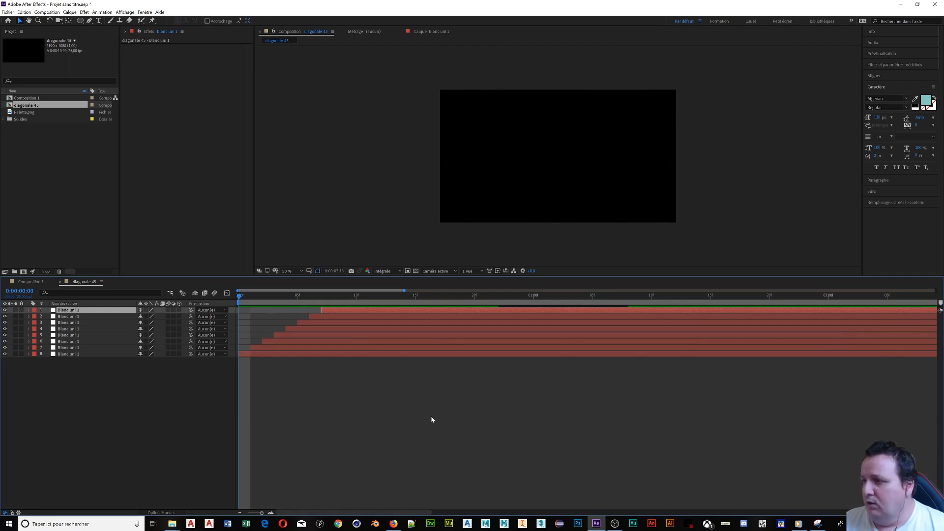
- Stagger the eight layers by three frames each, from 0 on the bottom layer to frame 21 on the top one, and preview
{"action": "left_click_drag", "start_coordinate": [405, 290], "coordinate": [346, 286]}
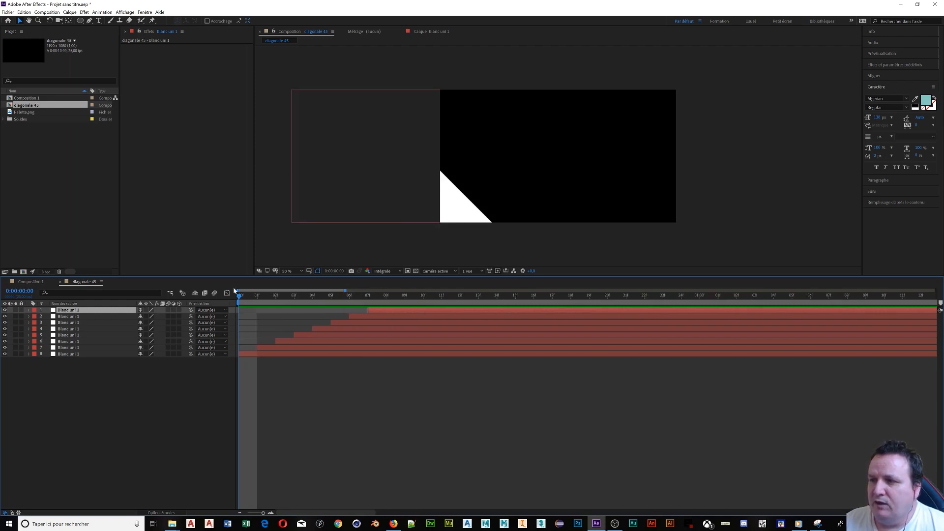
{"action": "left_click", "coordinate": [287, 348]}
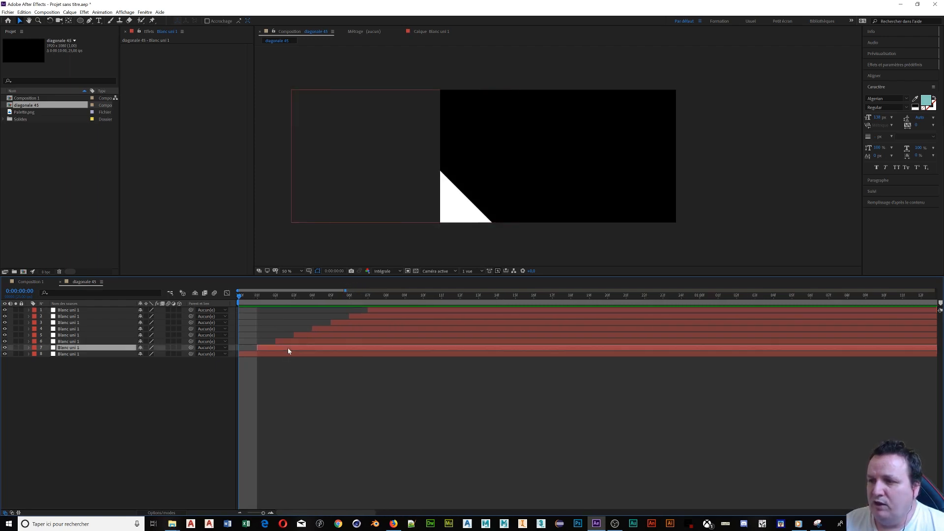
{"action": "left_click_drag", "start_coordinate": [291, 351], "coordinate": [485, 333]}
{"action": "left_click", "coordinate": [316, 342]}
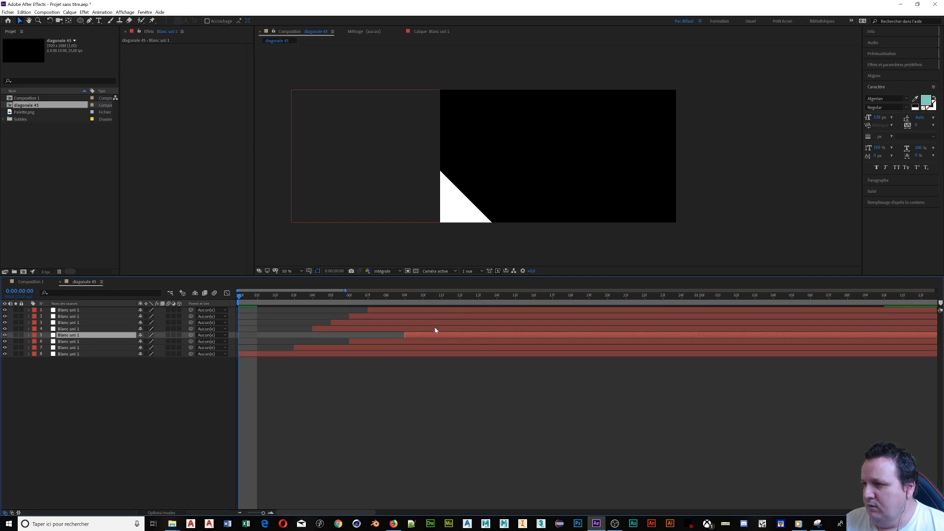
{"action": "left_click_drag", "start_coordinate": [435, 330], "coordinate": [585, 330]}
{"action": "left_click_drag", "start_coordinate": [481, 323], "coordinate": [655, 322]}
{"action": "left_click_drag", "start_coordinate": [590, 317], "coordinate": [815, 310]}
{"action": "left_click_drag", "start_coordinate": [645, 310], "coordinate": [897, 311]}
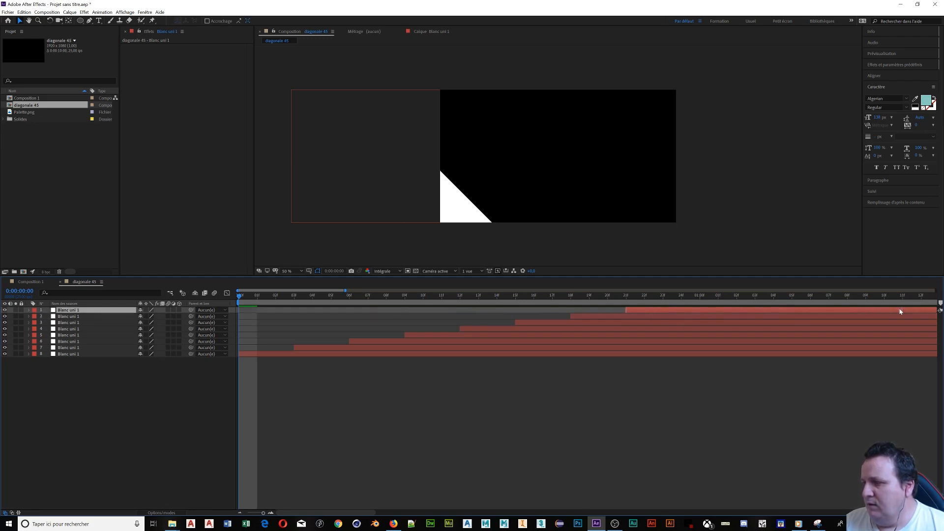
{"action": "key", "text": "space"}
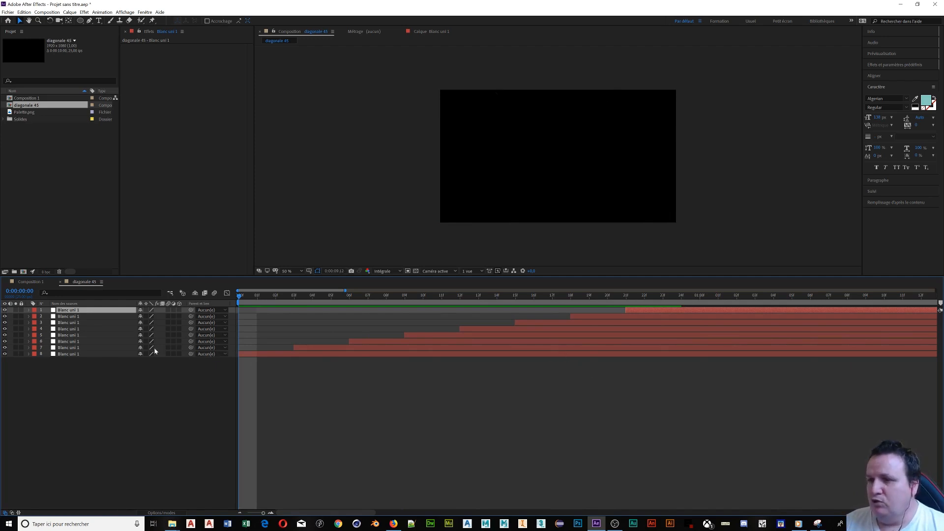
- Shift all the staggered layers earlier together until the top layer starts at frame 0 and white fills the opening frame
{"action": "key", "text": "ctrl+a"}
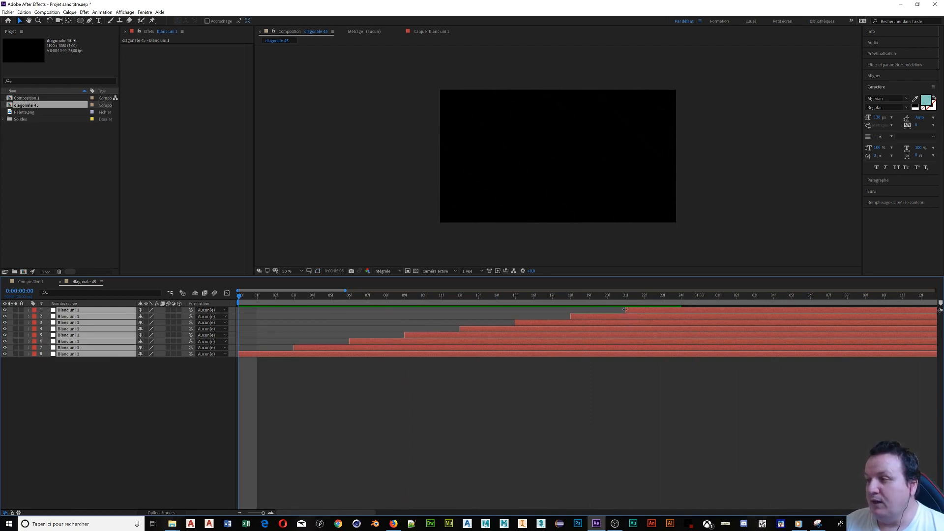
{"action": "left_click_drag", "start_coordinate": [625, 310], "coordinate": [264, 306]}
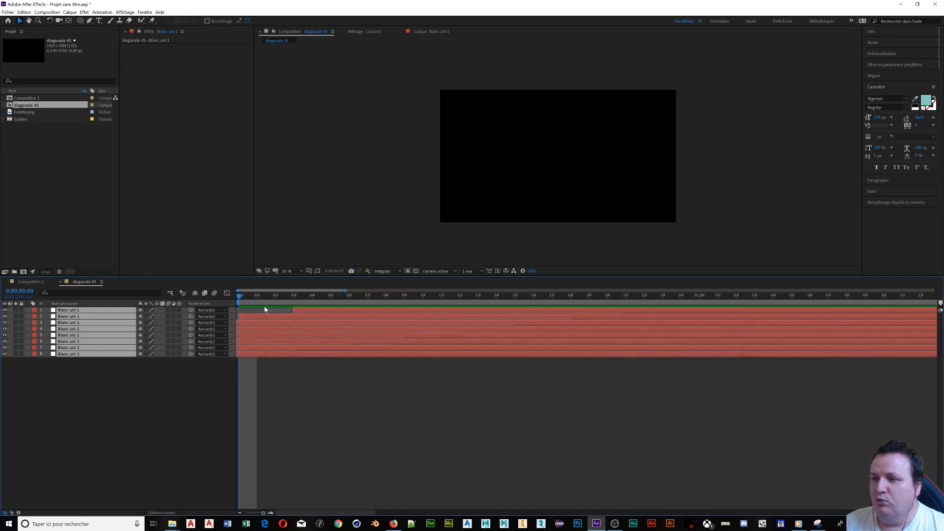
{"action": "left_click", "coordinate": [286, 389]}
{"action": "left_click", "coordinate": [241, 299]}
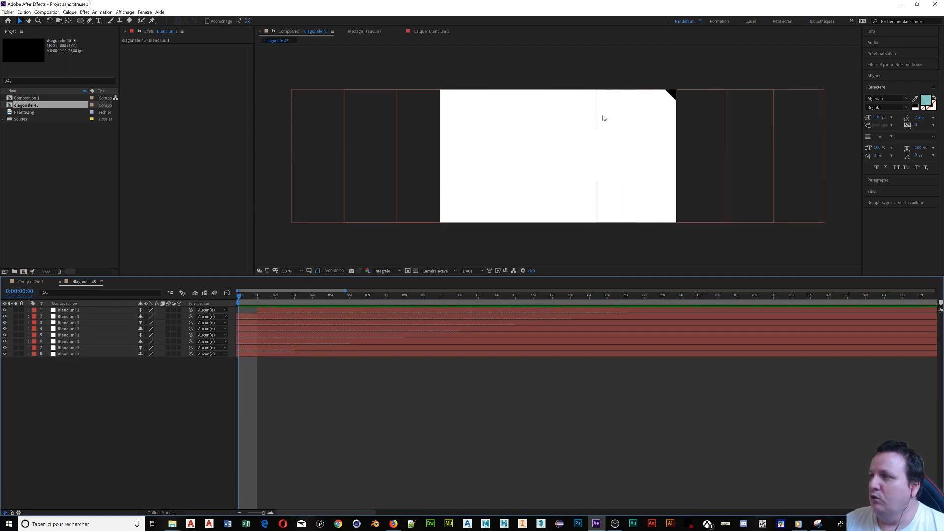
{"action": "left_click", "coordinate": [390, 311]}
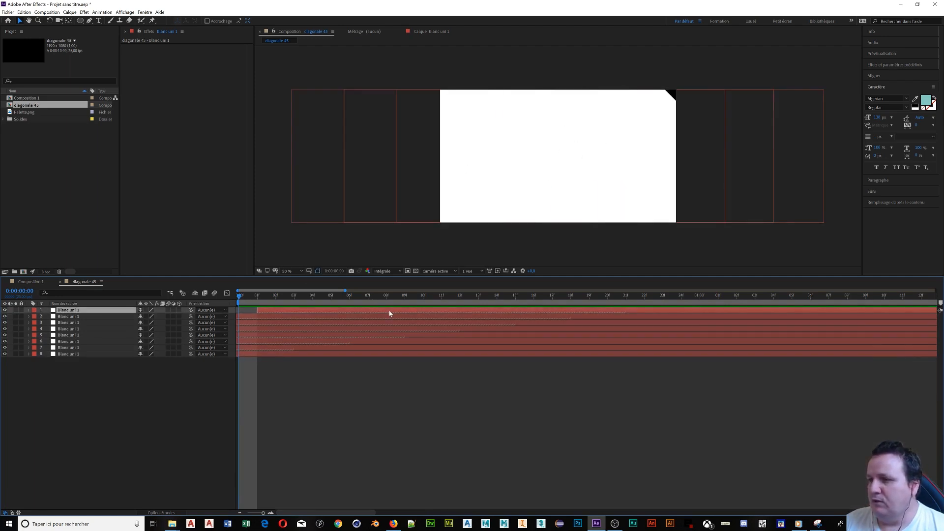
{"action": "left_click_drag", "start_coordinate": [252, 314], "coordinate": [235, 310]}
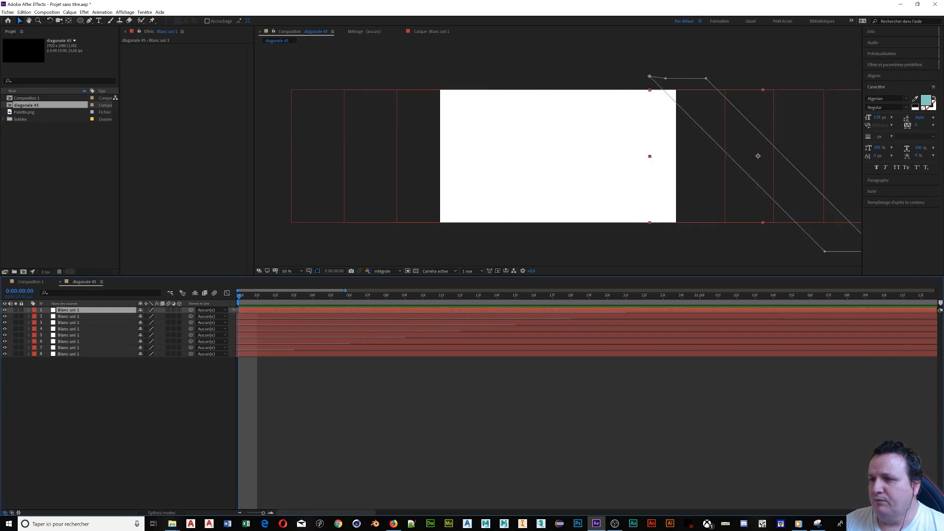
{"action": "left_click", "coordinate": [310, 391]}
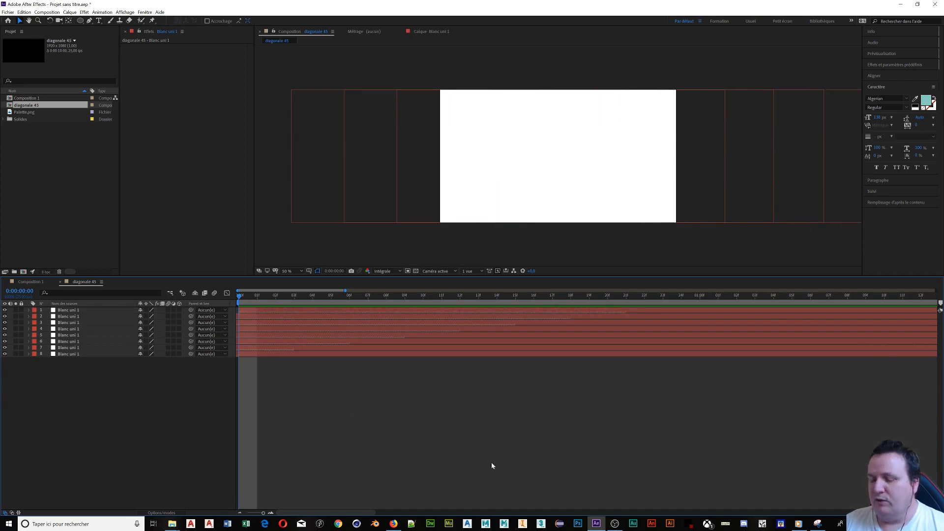
- Preview the diagonale 45 transition, place it above the teal solid in Composition 1, and preview the result there
{"action": "key", "text": "space"}
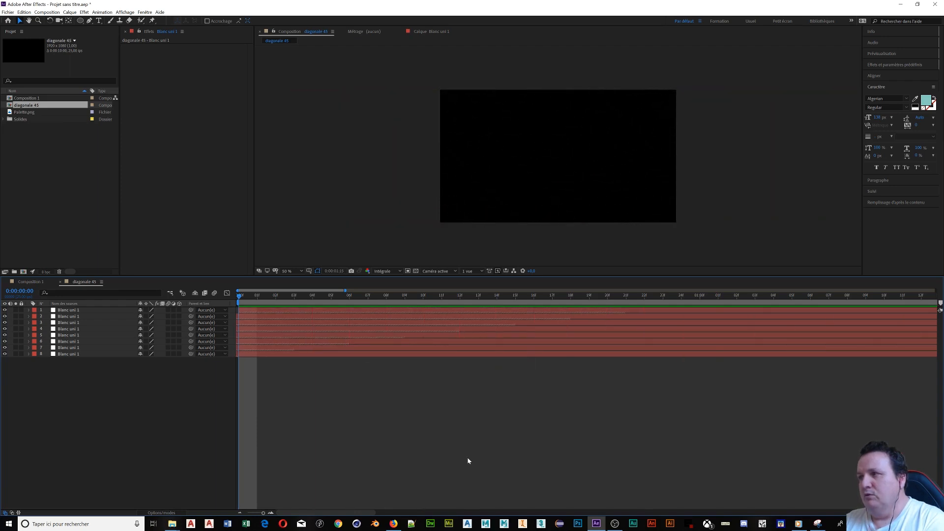
{"action": "key", "text": "space"}
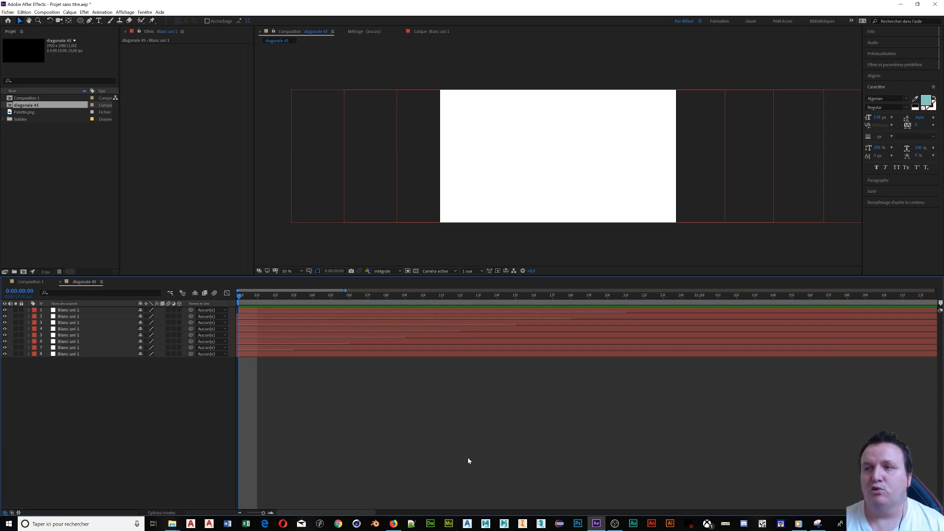
{"action": "left_click", "coordinate": [25, 284]}
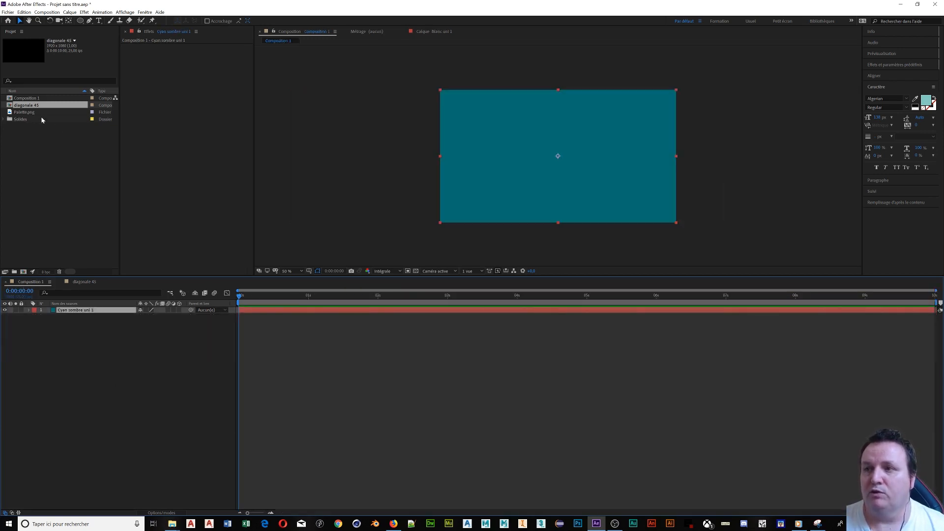
{"action": "left_click_drag", "start_coordinate": [18, 106], "coordinate": [68, 312]}
{"action": "key", "text": "space"}
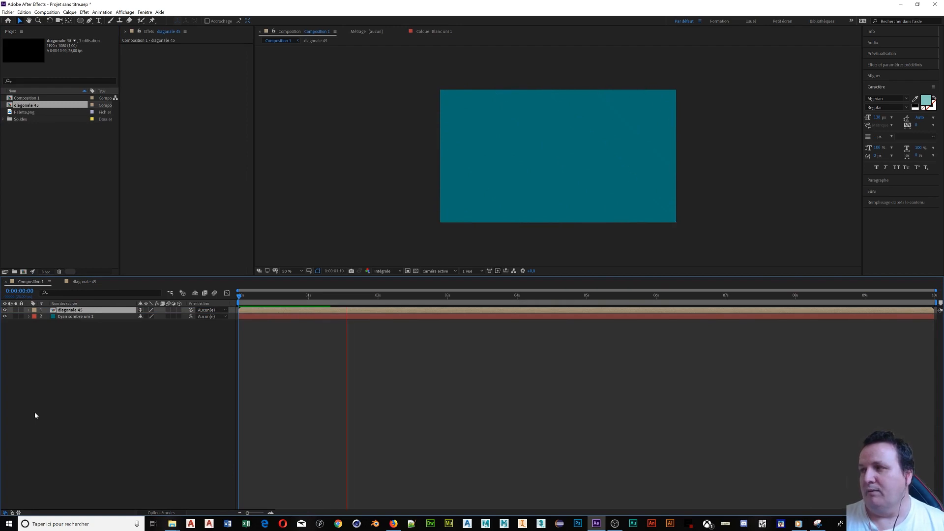
{"action": "key", "text": "space"}
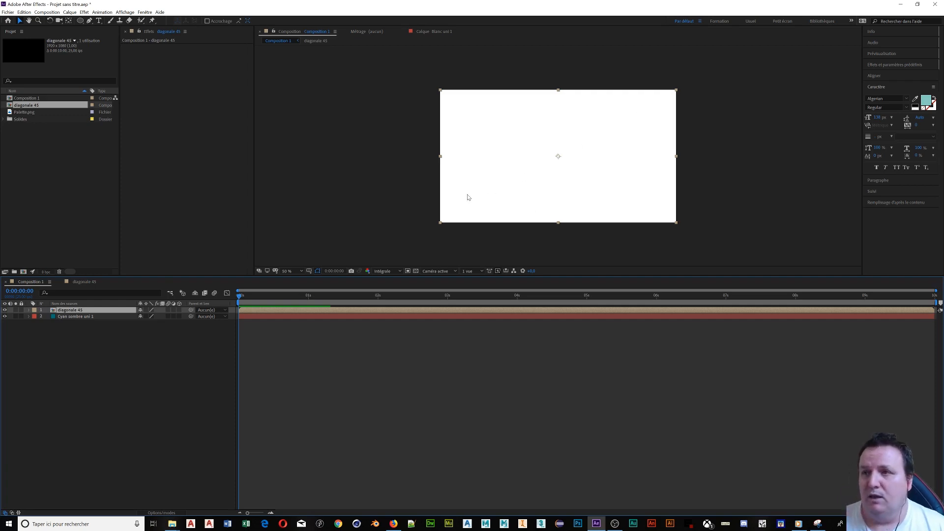
- Add a second diagonale 45 layer on top, set the lower copy's track matte to Luminance inversée diagonale 45, and preview
{"action": "left_click_drag", "start_coordinate": [41, 104], "coordinate": [83, 310]}
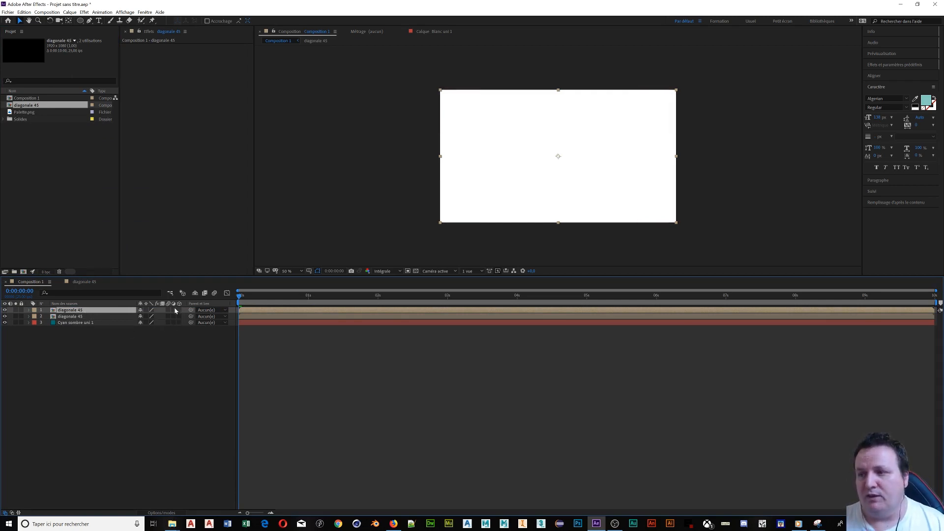
{"action": "left_click", "coordinate": [168, 511]}
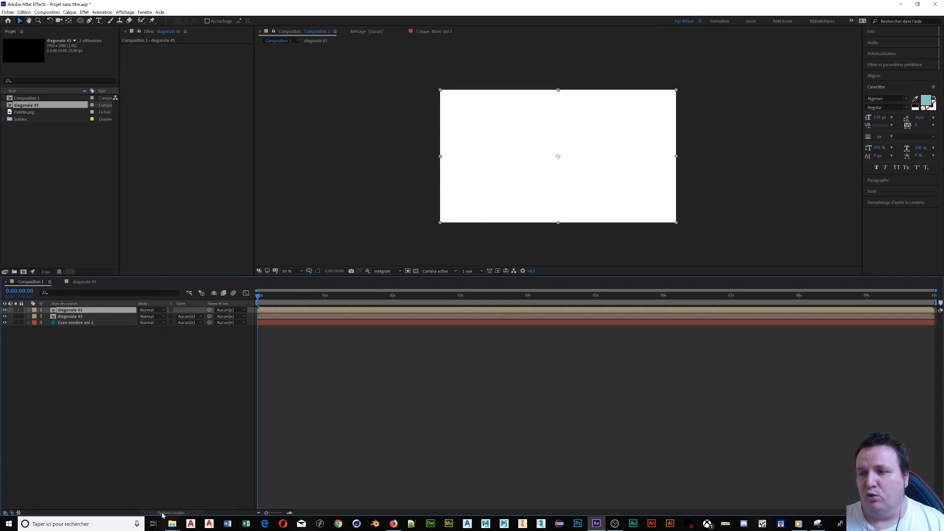
{"action": "left_click", "coordinate": [202, 317]}
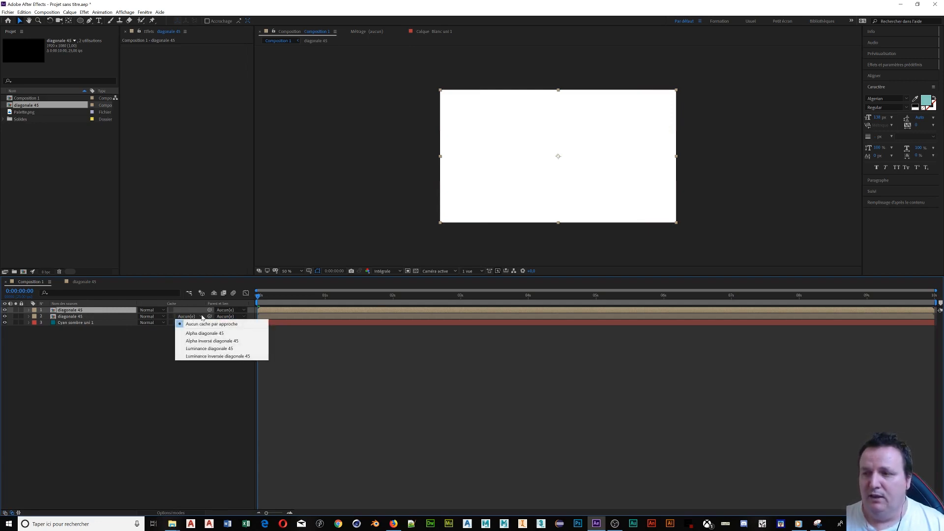
{"action": "left_click", "coordinate": [208, 356]}
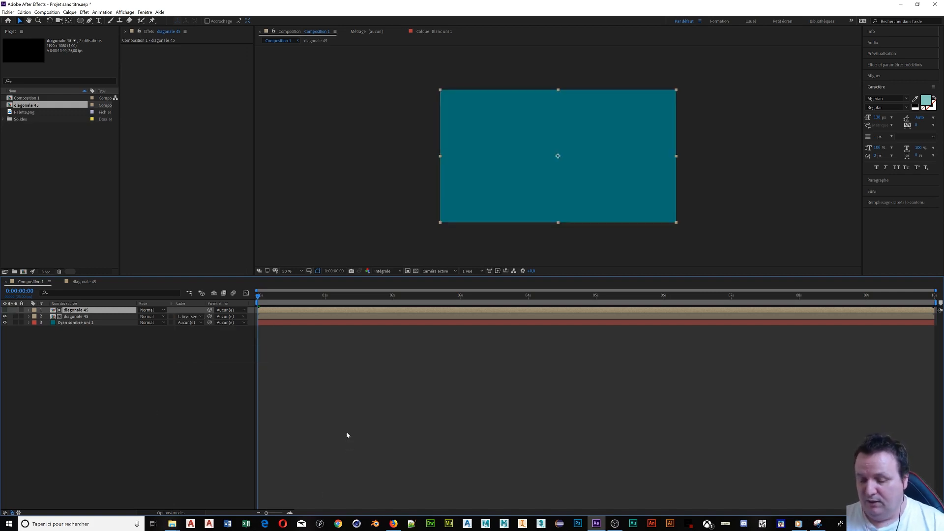
{"action": "key", "text": "space"}
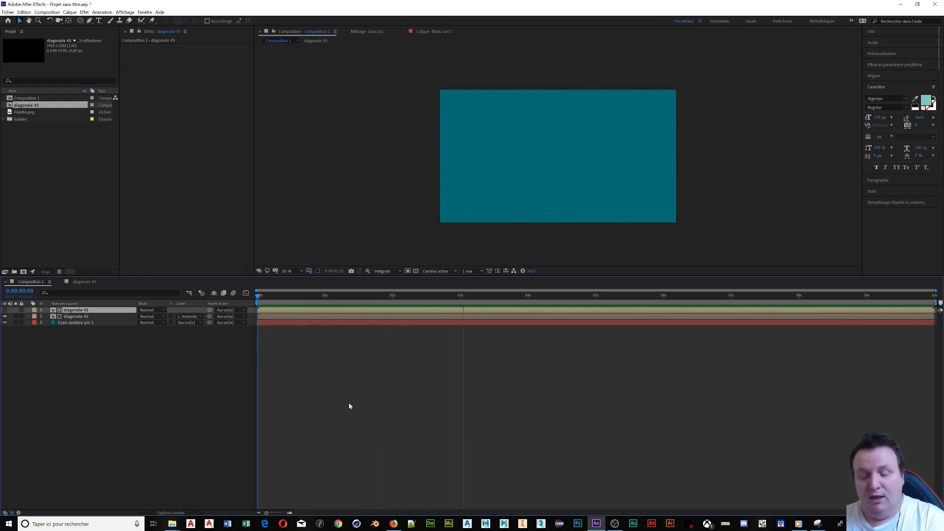
{"action": "key", "text": "space"}
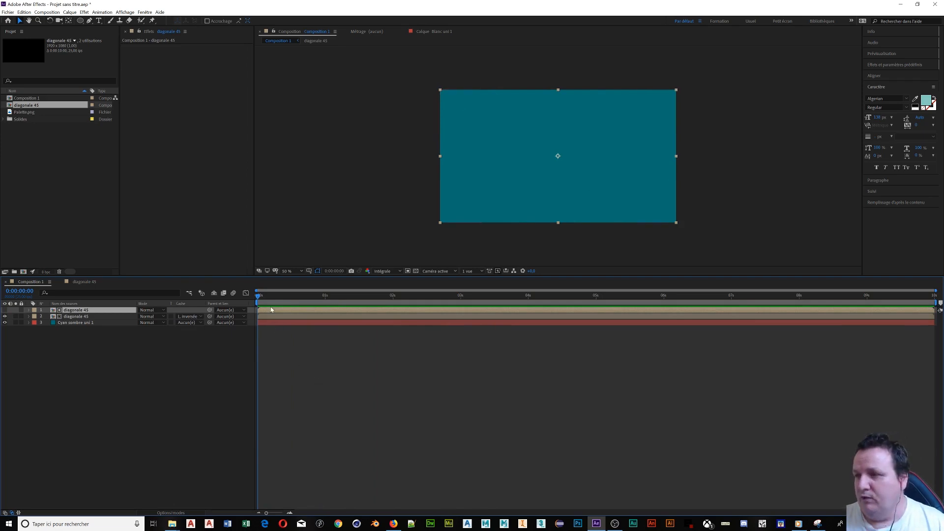
- Offset the diagonale 45 layers to start about two frames in for the matte and five for the layer below, checking around frame 13
{"action": "left_click_drag", "start_coordinate": [273, 310], "coordinate": [286, 317]}
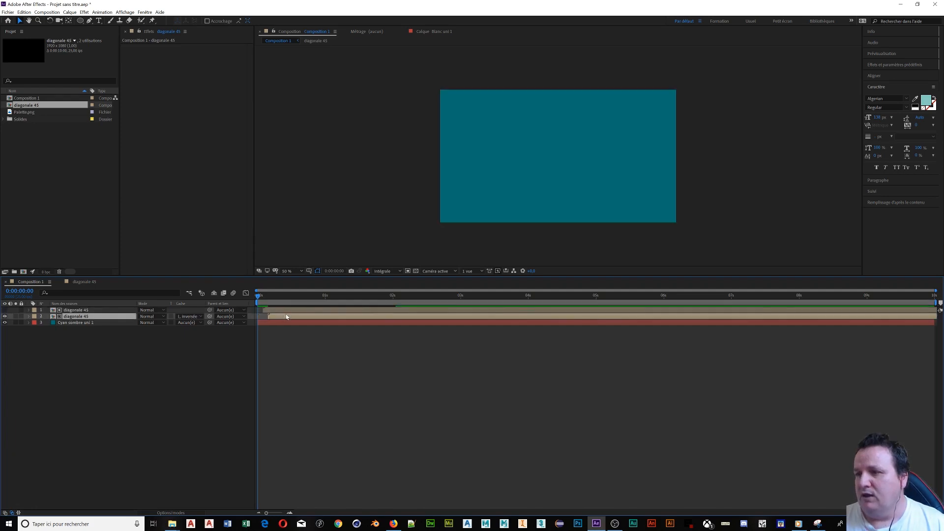
{"action": "key", "text": "space"}
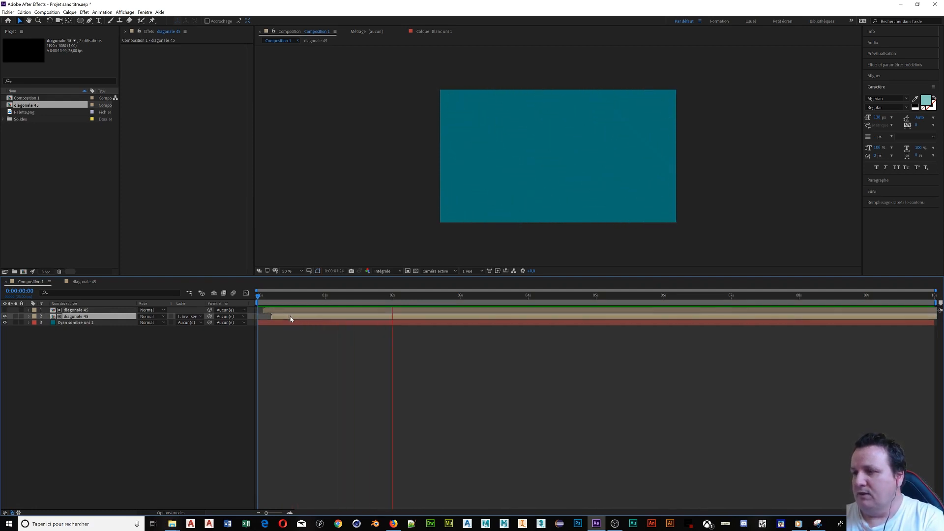
{"action": "left_click", "coordinate": [289, 296]}
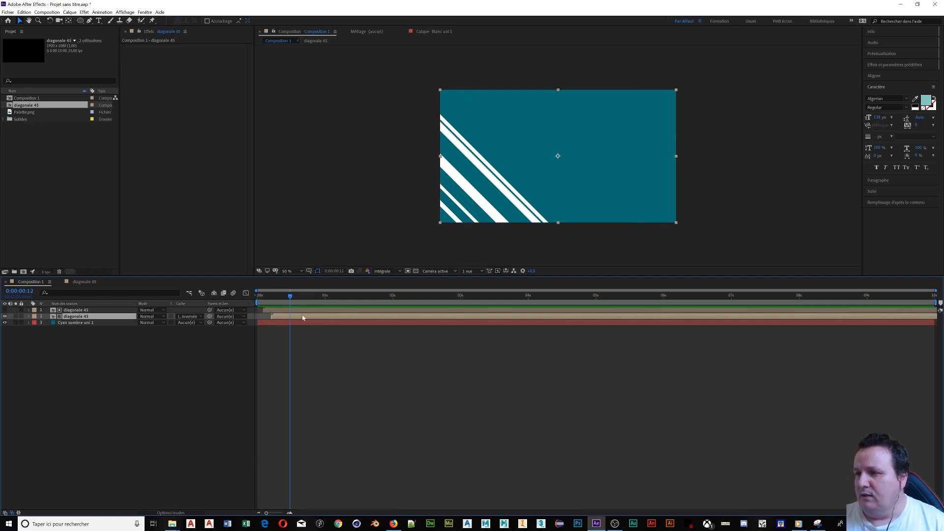
{"action": "left_click_drag", "start_coordinate": [292, 300], "coordinate": [320, 317]}
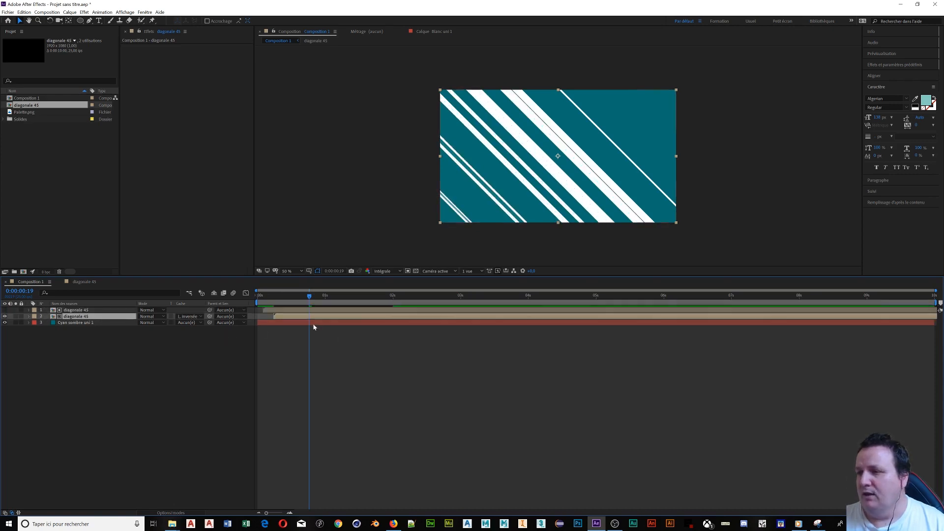
{"action": "left_click_drag", "start_coordinate": [309, 319], "coordinate": [313, 317]}
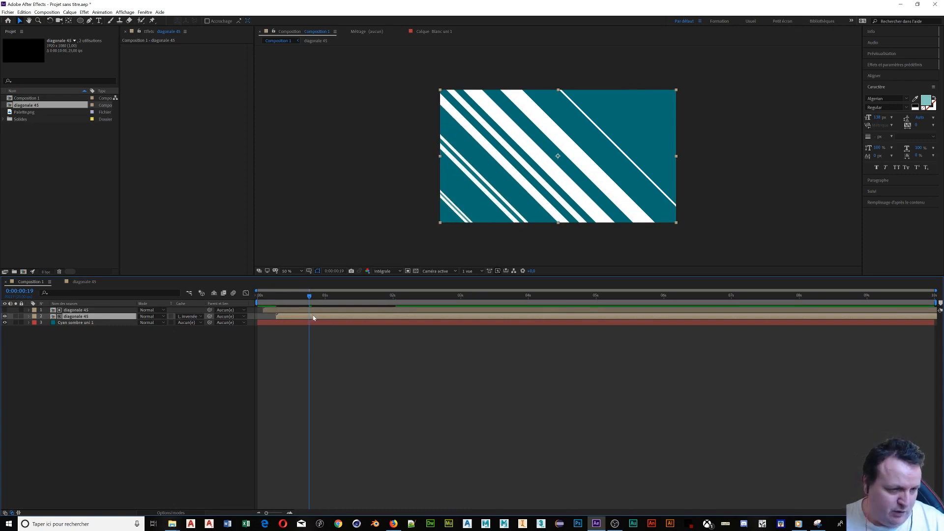
{"action": "left_click_drag", "start_coordinate": [310, 318], "coordinate": [293, 306]}
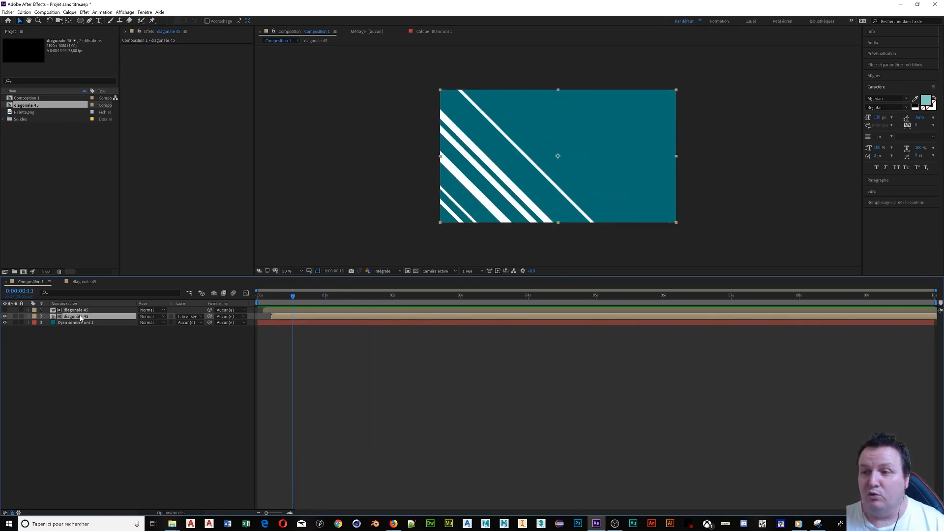
- Find the Remplir effect and apply it to the matted diagonale 45 layer
{"action": "left_click", "coordinate": [884, 64]}
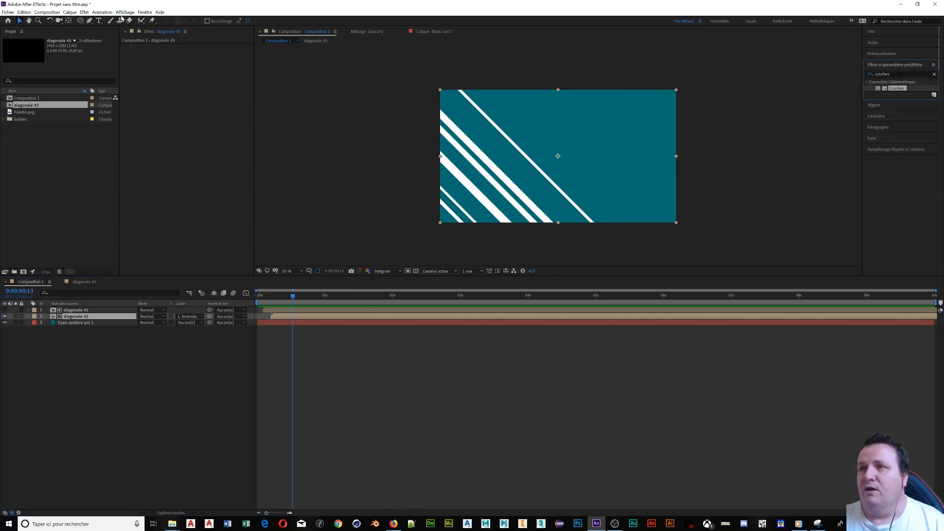
{"action": "left_click", "coordinate": [145, 12]}
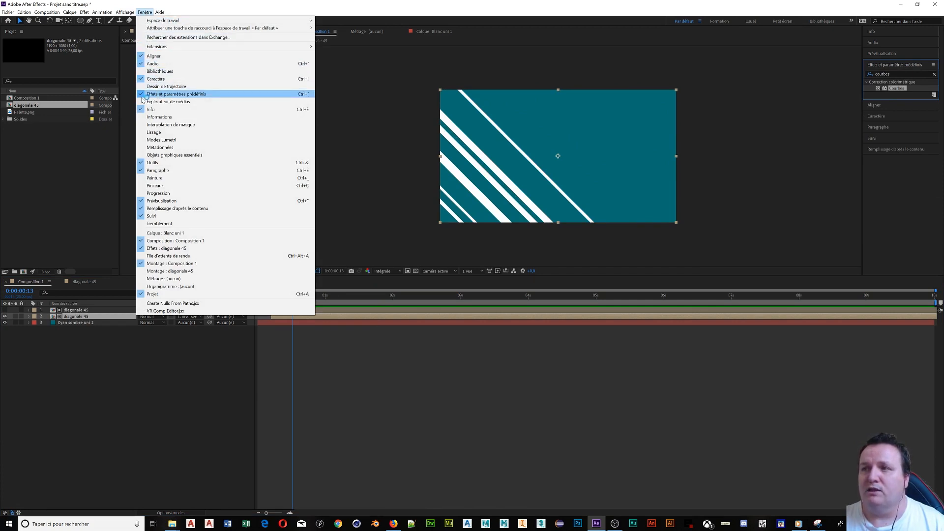
{"action": "left_click", "coordinate": [904, 75]}
{"action": "left_click", "coordinate": [904, 75]}
{"action": "left_click_drag", "start_coordinate": [894, 73], "coordinate": [873, 71]}
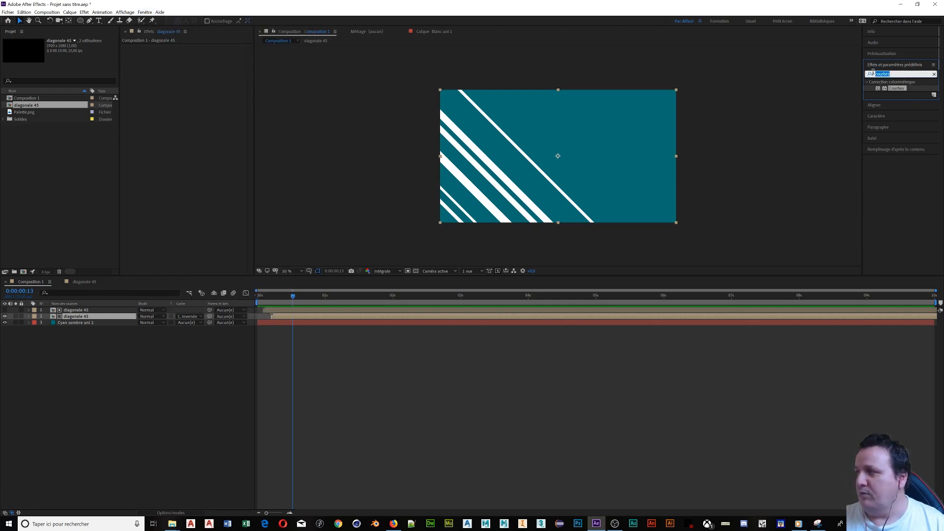
{"action": "type", "text": "remplir"}
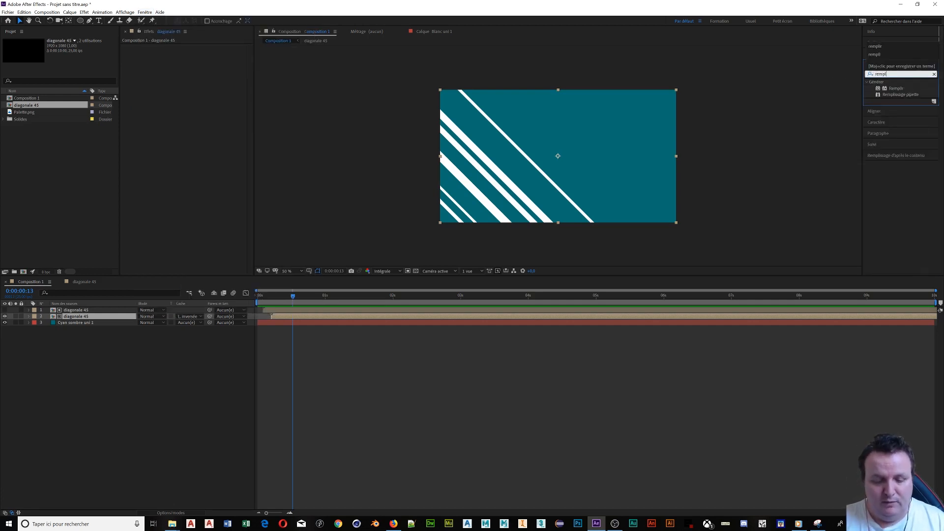
{"action": "left_click", "coordinate": [898, 89]}
{"action": "left_click_drag", "start_coordinate": [898, 89], "coordinate": [104, 318]}
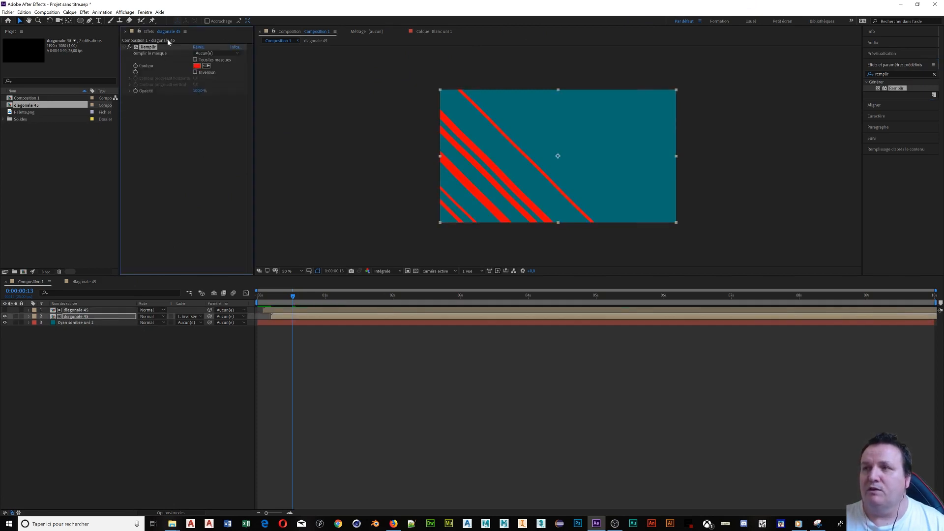
- Sample the light teal swatch of Palette.png as the Remplir colour of the matted bands
{"action": "left_click_drag", "start_coordinate": [209, 35], "coordinate": [89, 60]}
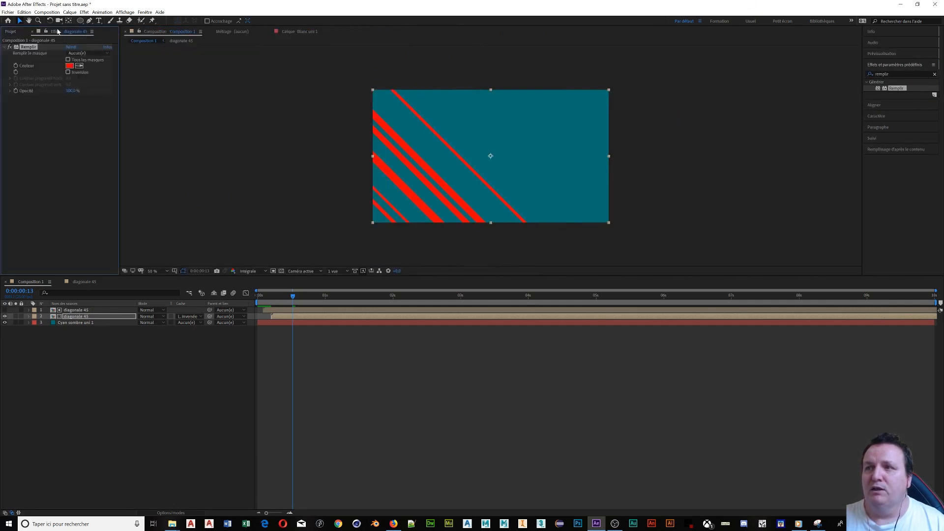
{"action": "left_click_drag", "start_coordinate": [59, 33], "coordinate": [111, 79]}
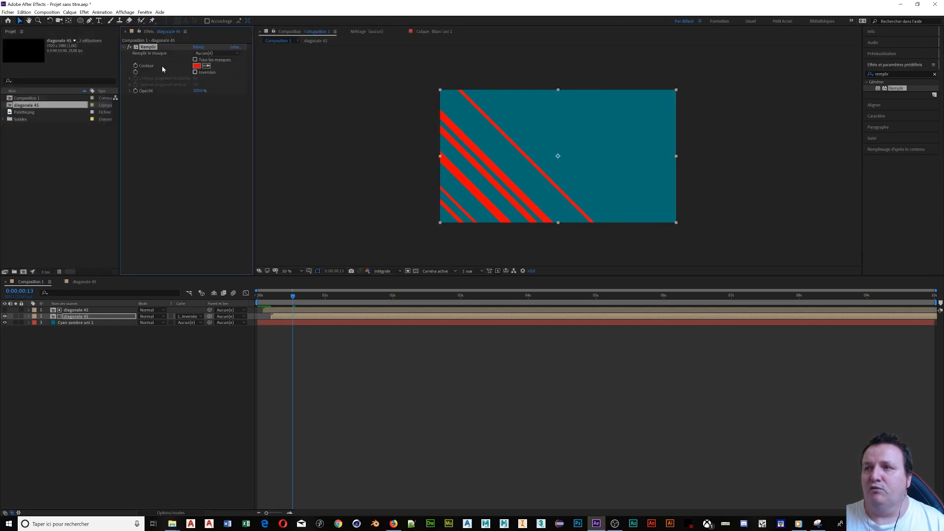
{"action": "left_click", "coordinate": [35, 113]}
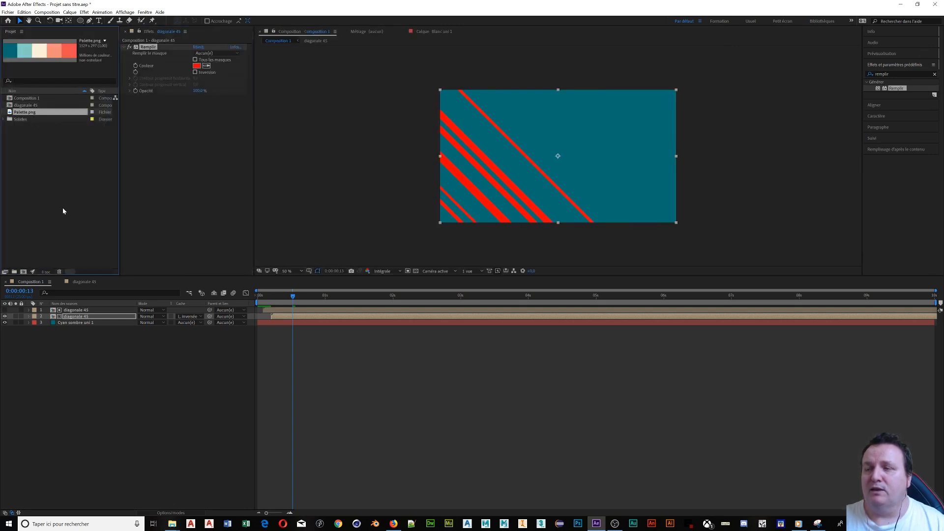
{"action": "left_click", "coordinate": [206, 66]}
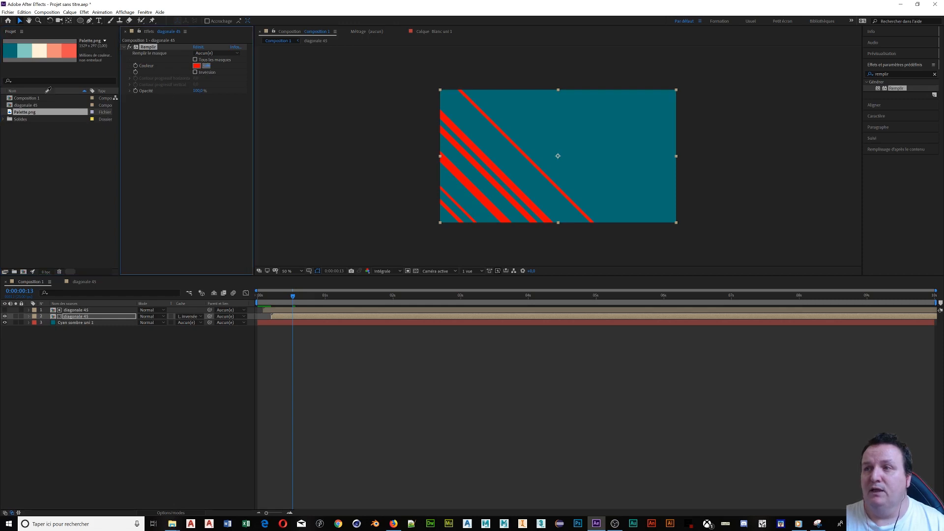
{"action": "left_click", "coordinate": [28, 49]}
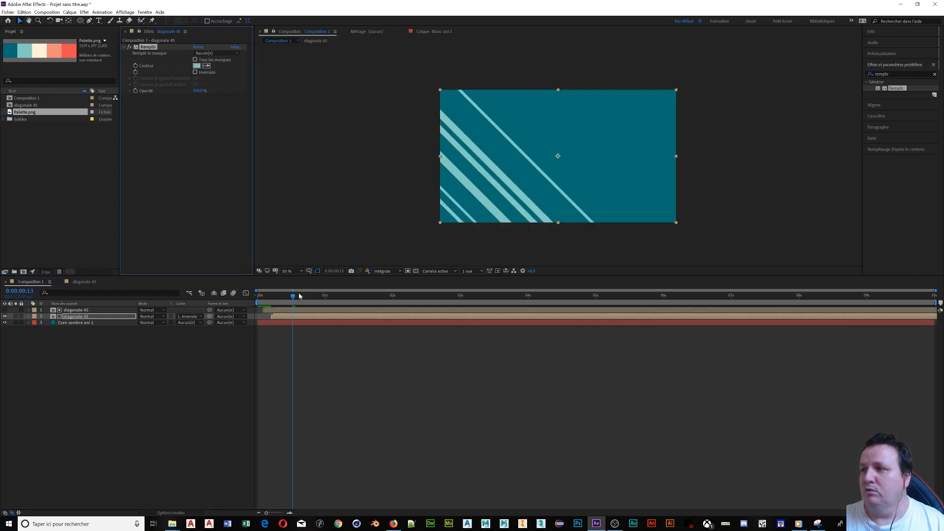
- Return to the first frame and duplicate the matte and filled diagonale 45 layers together
{"action": "left_click_drag", "start_coordinate": [294, 300], "coordinate": [258, 301]}
{"action": "left_click", "coordinate": [97, 317]}
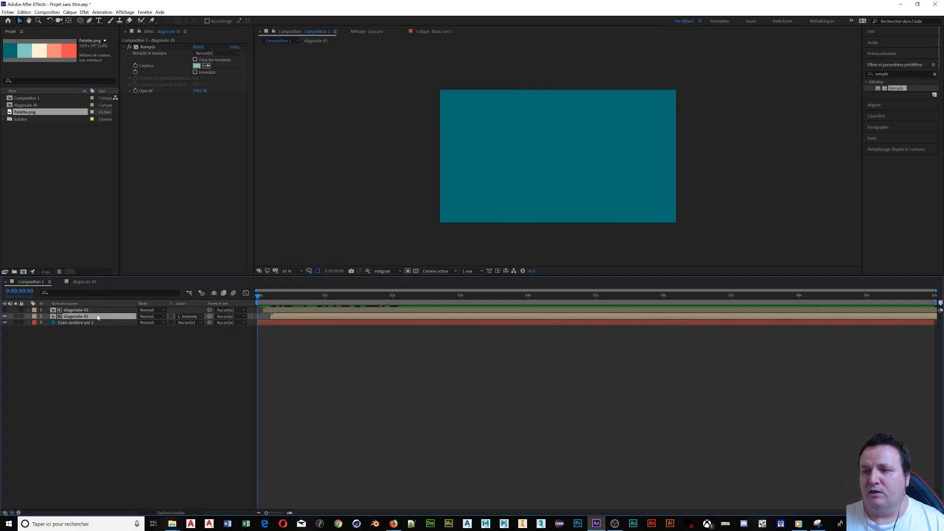
{"action": "left_click", "coordinate": [97, 311], "text": "shift"}
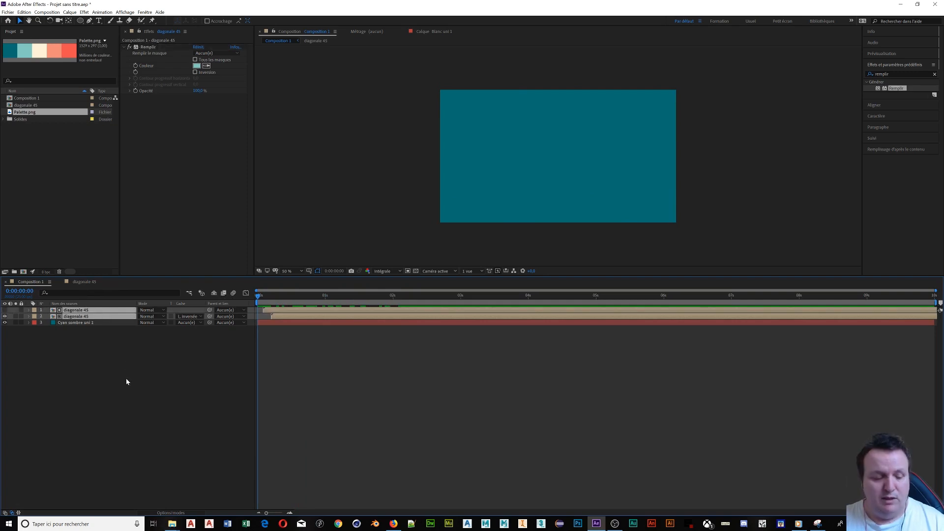
{"action": "key", "text": "ctrl+d"}
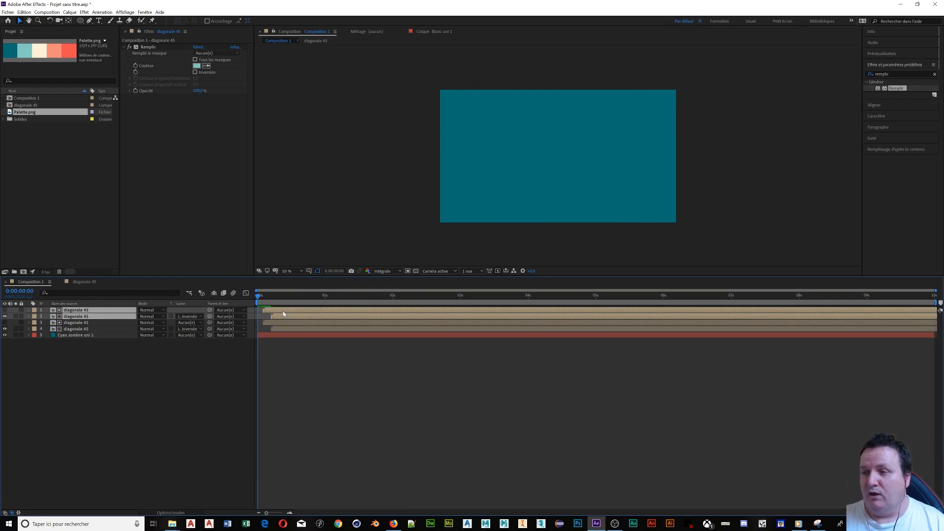
{"action": "left_click", "coordinate": [97, 374]}
{"action": "left_click", "coordinate": [89, 319]}
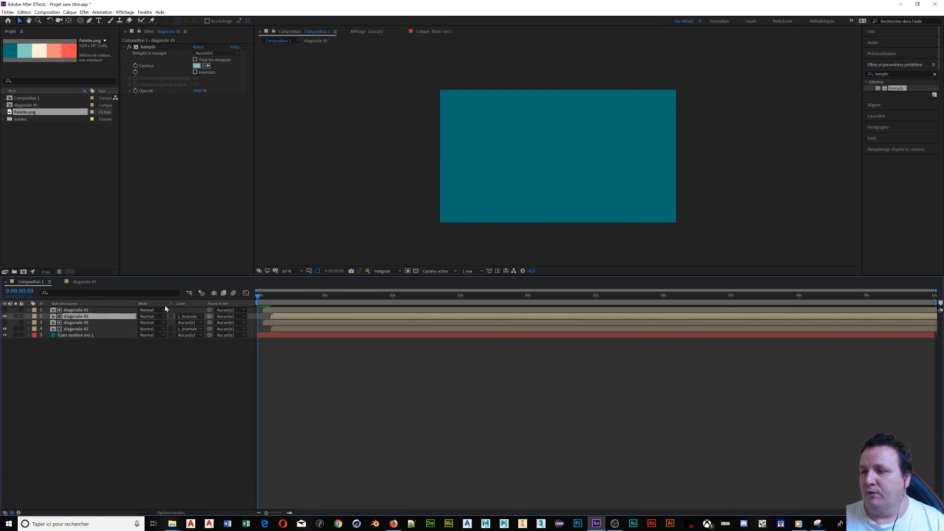
- Shift the duplicated matte and fill pair about six frames later than the original pair
{"action": "left_click", "coordinate": [284, 350]}
{"action": "left_click", "coordinate": [285, 311]}
{"action": "left_click", "coordinate": [287, 317]}
{"action": "left_click", "coordinate": [289, 309], "text": "shift"}
{"action": "left_click_drag", "start_coordinate": [289, 310], "coordinate": [256, 311]}
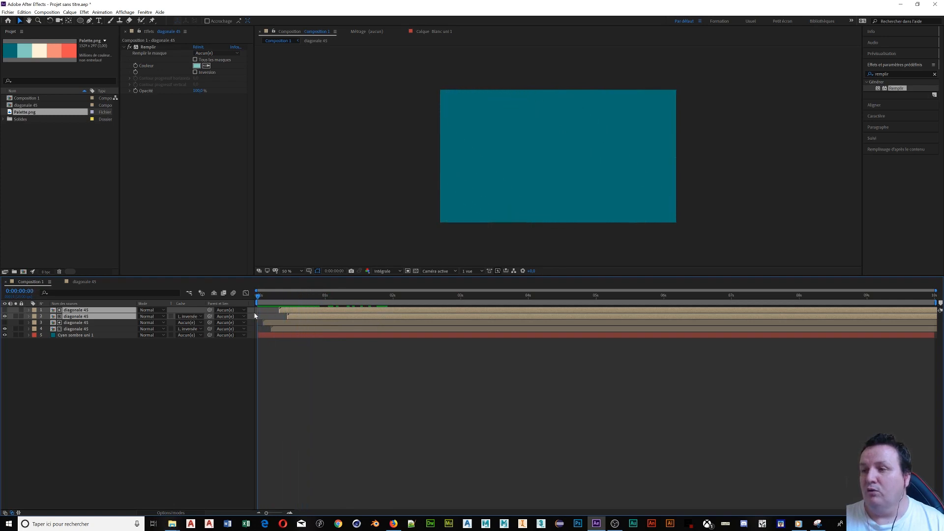
- Sample the cream swatch of Palette.png as the Remplir colour of the duplicated matted bands and preview the animation
{"action": "left_click", "coordinate": [90, 354]}
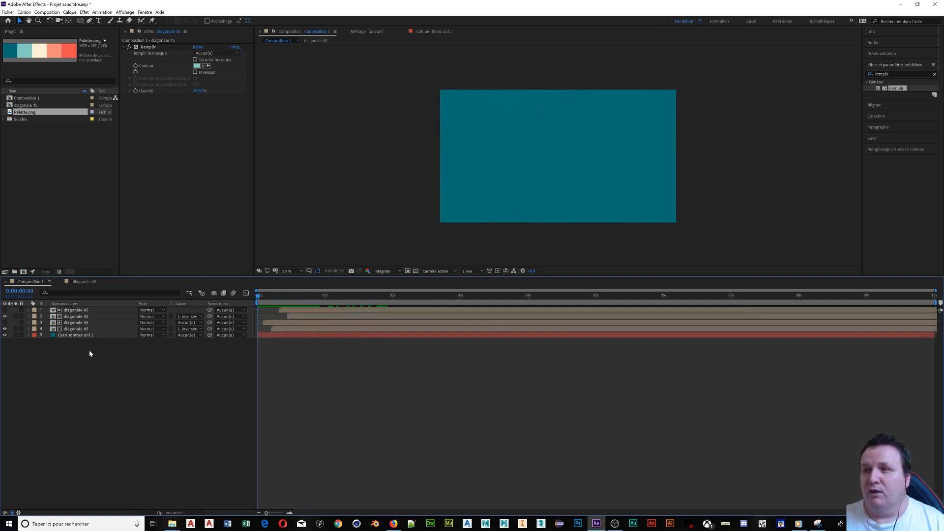
{"action": "left_click", "coordinate": [85, 316]}
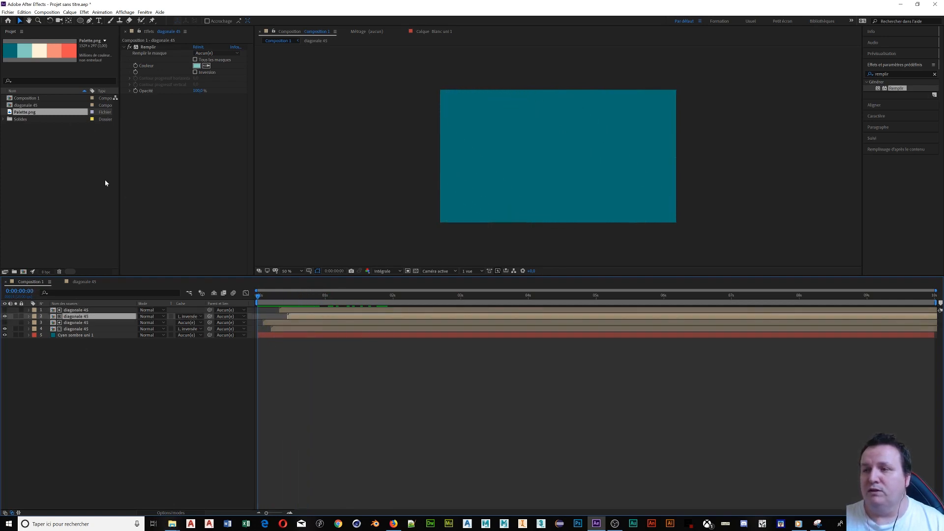
{"action": "left_click", "coordinate": [207, 66]}
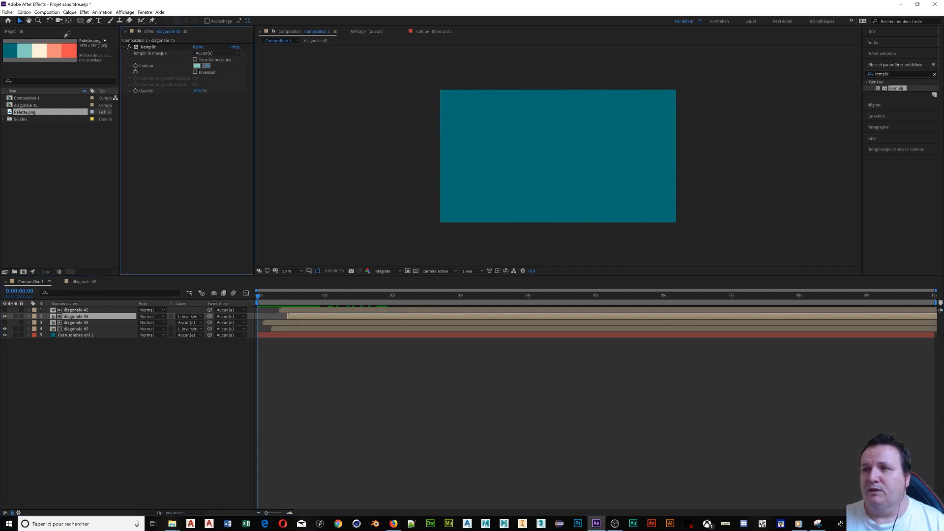
{"action": "left_click", "coordinate": [40, 47]}
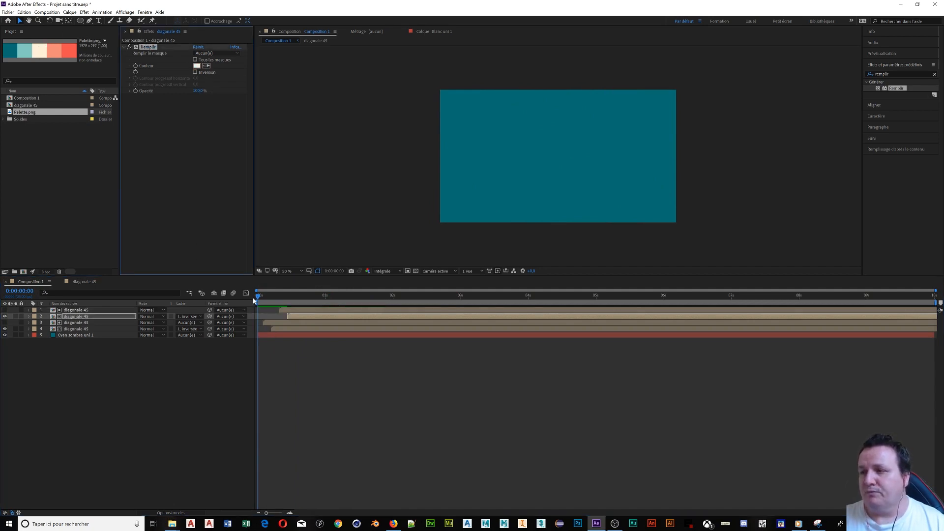
{"action": "left_click_drag", "start_coordinate": [256, 299], "coordinate": [250, 319]}
{"action": "key", "text": "space"}
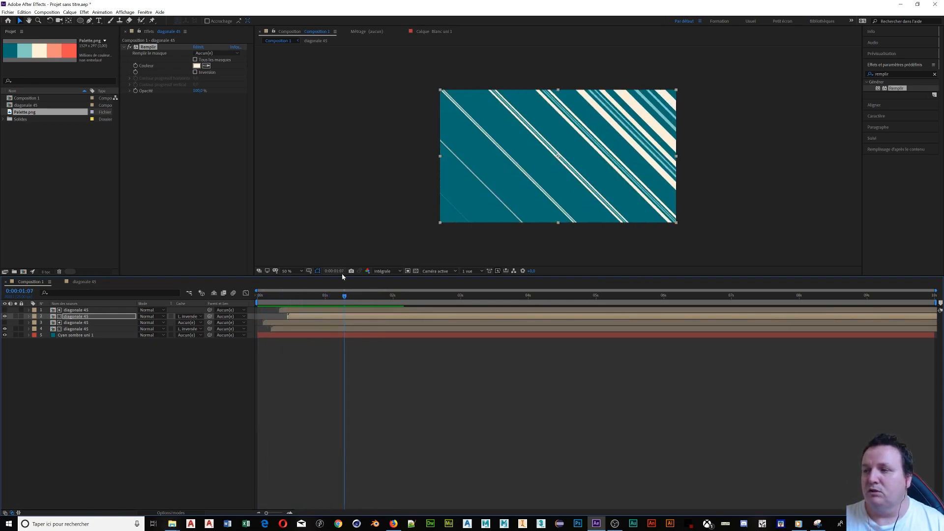
- Retime the cream pair, starting its matte about one frame earlier and its filled layer about two frames later, and scrub through the result
{"action": "left_click_drag", "start_coordinate": [344, 295], "coordinate": [264, 297]}
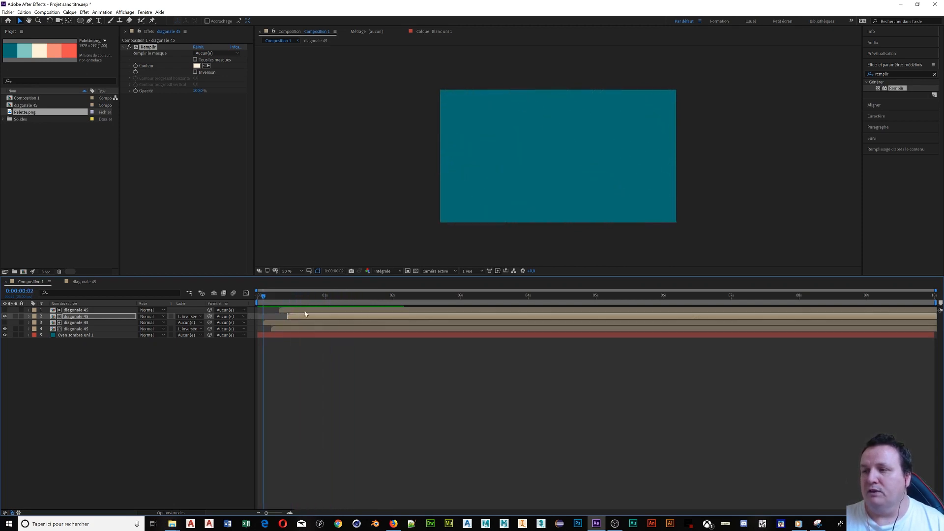
{"action": "double_click", "coordinate": [303, 314]}
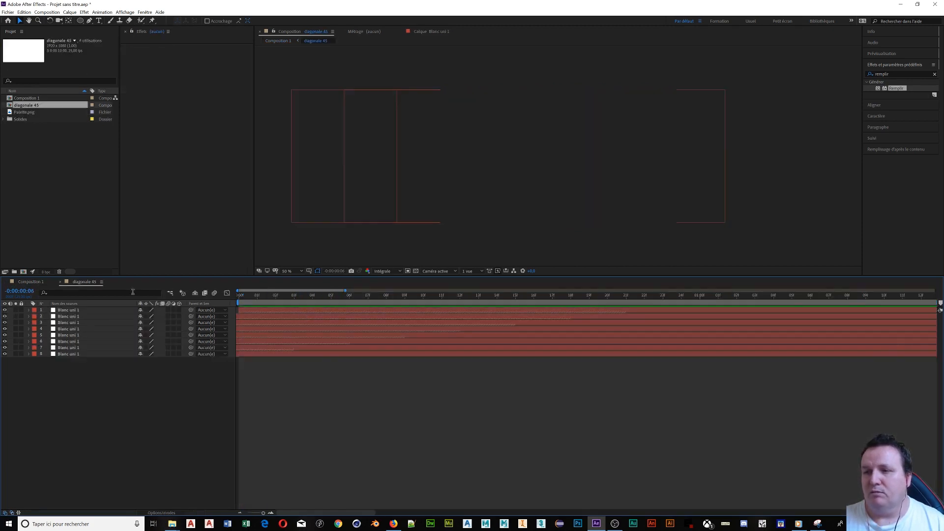
{"action": "left_click", "coordinate": [30, 282]}
{"action": "left_click_drag", "start_coordinate": [283, 311], "coordinate": [279, 312]}
{"action": "left_click", "coordinate": [295, 318]}
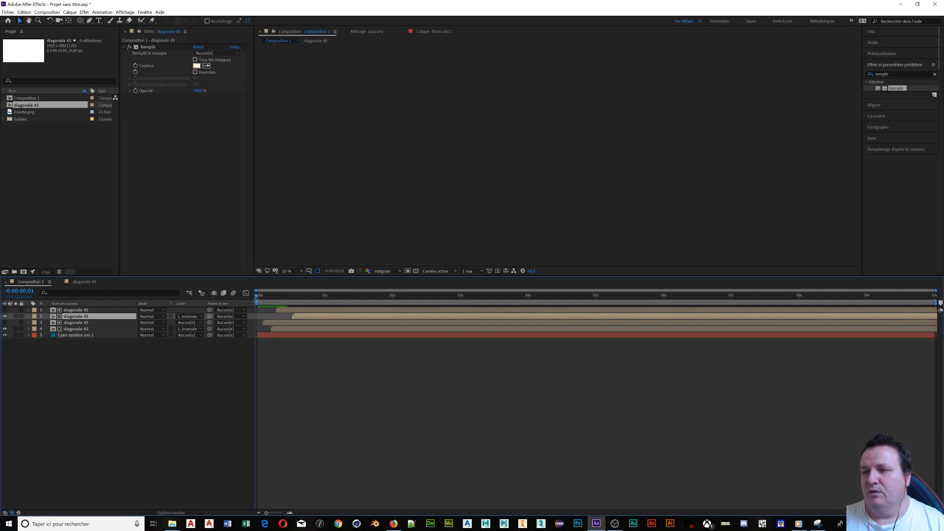
{"action": "left_click_drag", "start_coordinate": [256, 302], "coordinate": [309, 321]}
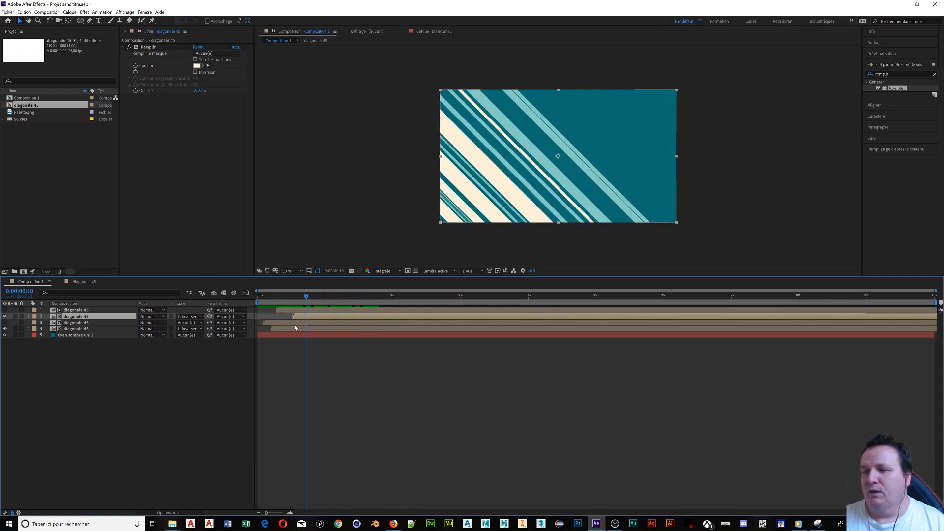
- Duplicate the light teal matte and fill pair onto the top of the layer stack and shift the copy about 12 frames later
{"action": "left_click", "coordinate": [297, 329]}
{"action": "left_click", "coordinate": [292, 323], "text": "shift"}
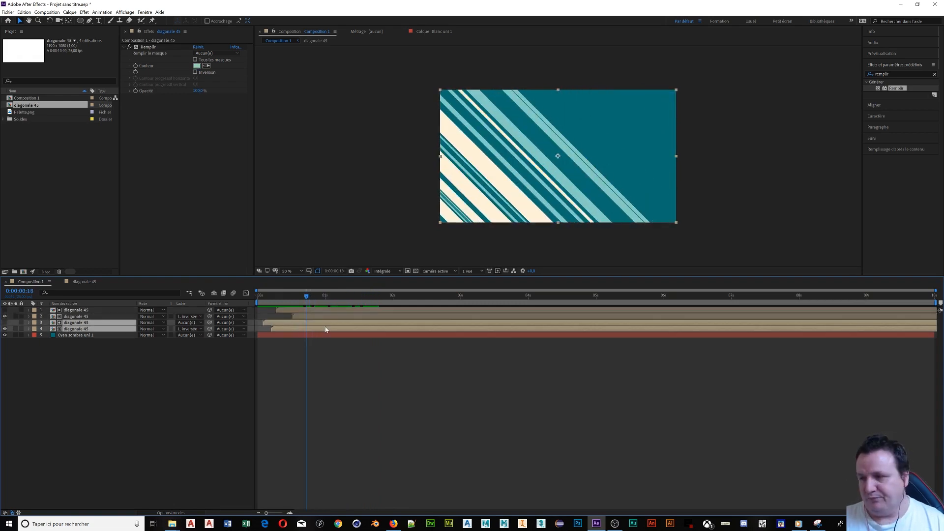
{"action": "key", "text": "ctrl+d"}
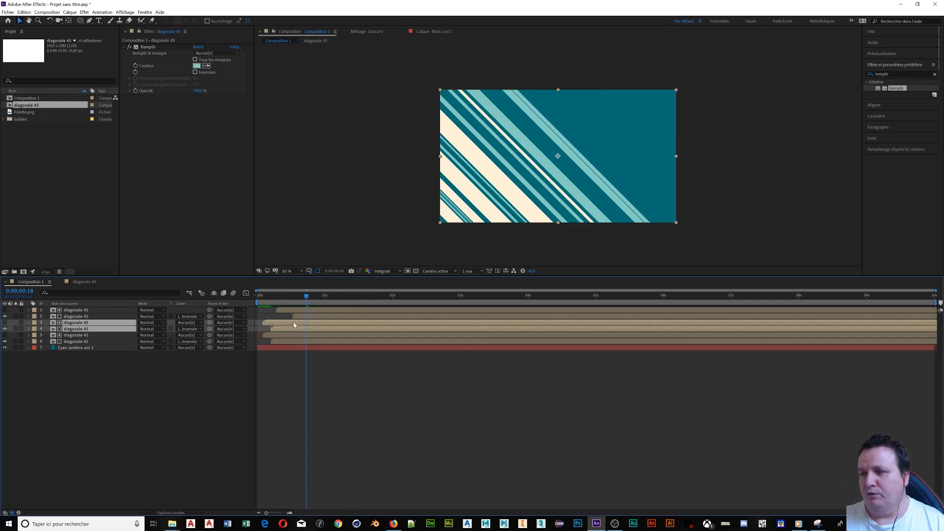
{"action": "left_click_drag", "start_coordinate": [294, 322], "coordinate": [294, 316]}
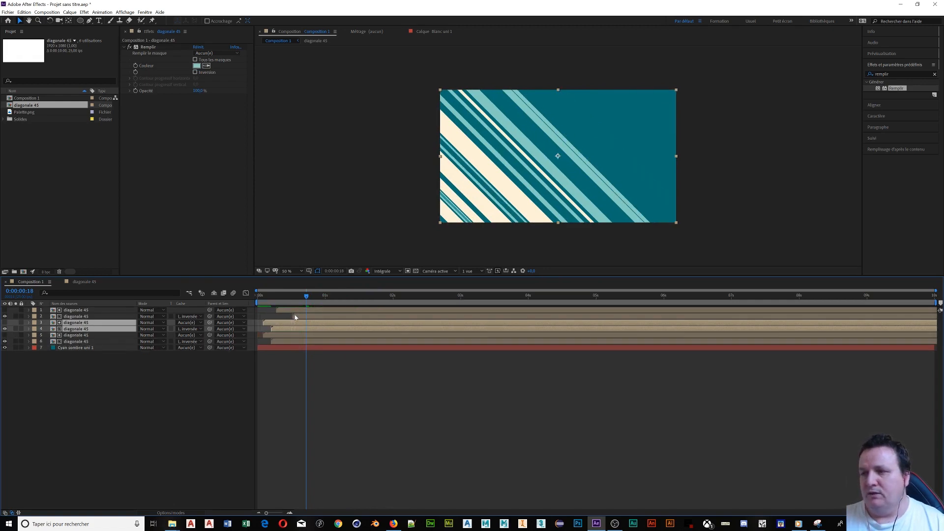
{"action": "left_click_drag", "start_coordinate": [110, 324], "coordinate": [107, 310]}
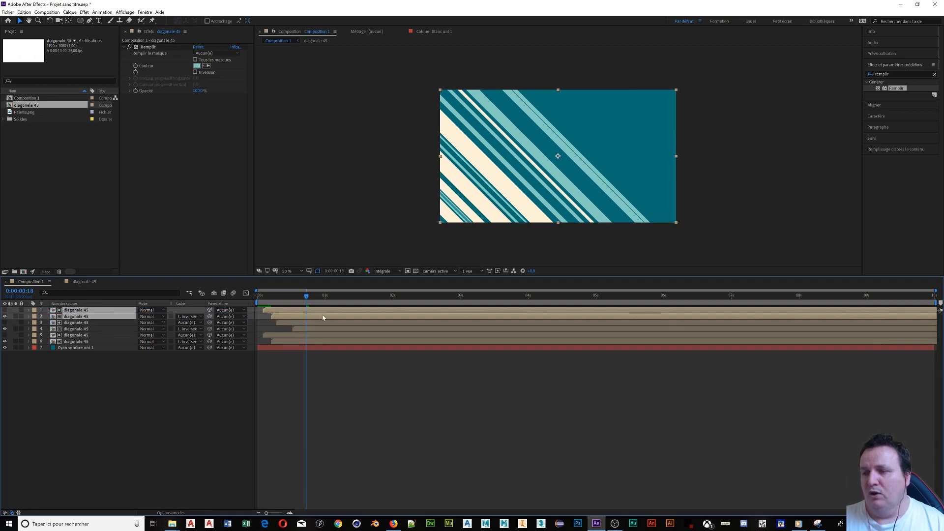
{"action": "left_click_drag", "start_coordinate": [323, 316], "coordinate": [353, 316]}
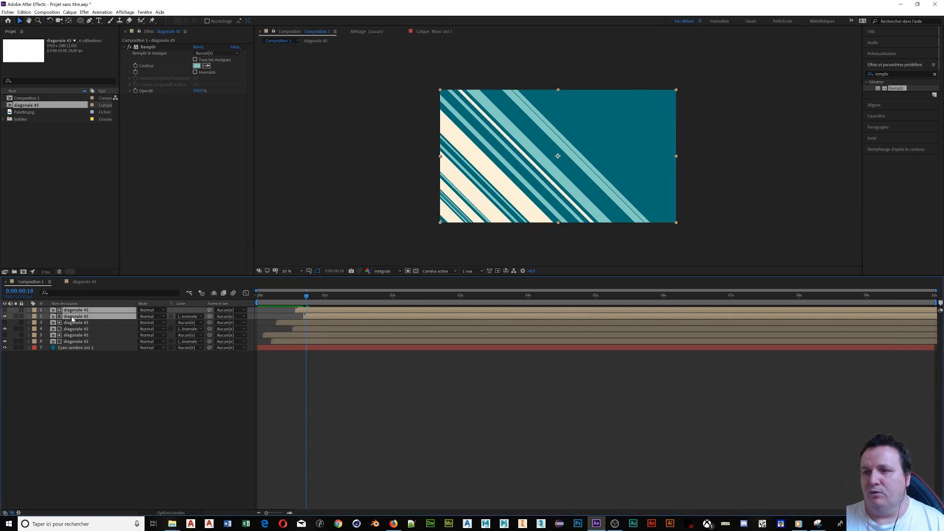
- Sample the salmon swatch of Palette.png as the Remplir colour of the new top pair's matted layer and return to the start
{"action": "left_click", "coordinate": [81, 362]}
{"action": "left_click", "coordinate": [71, 317]}
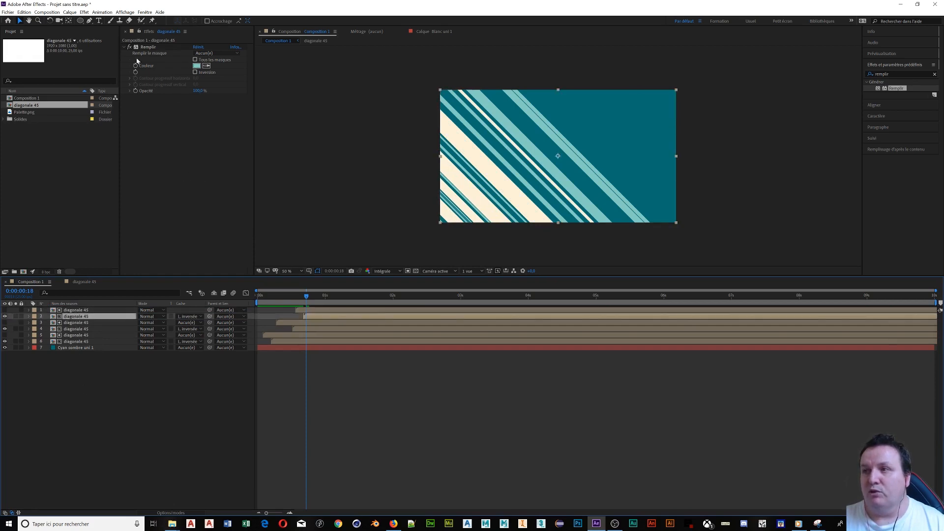
{"action": "left_click", "coordinate": [190, 111]}
{"action": "left_click", "coordinate": [40, 111]}
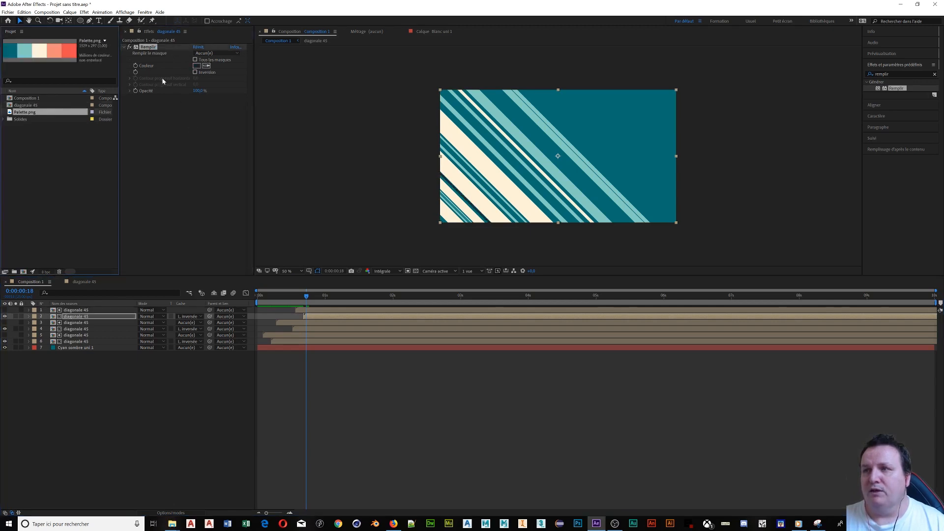
{"action": "left_click", "coordinate": [52, 46]}
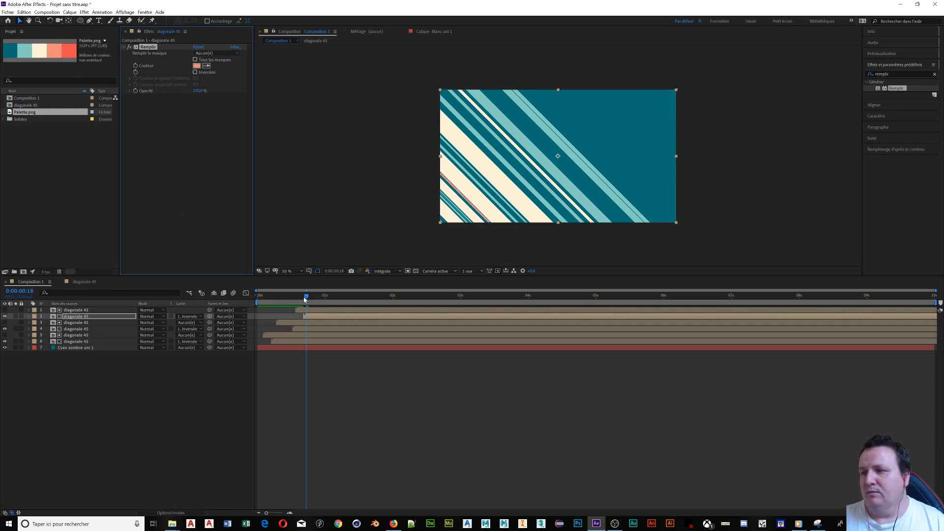
{"action": "left_click_drag", "start_coordinate": [306, 296], "coordinate": [245, 336]}
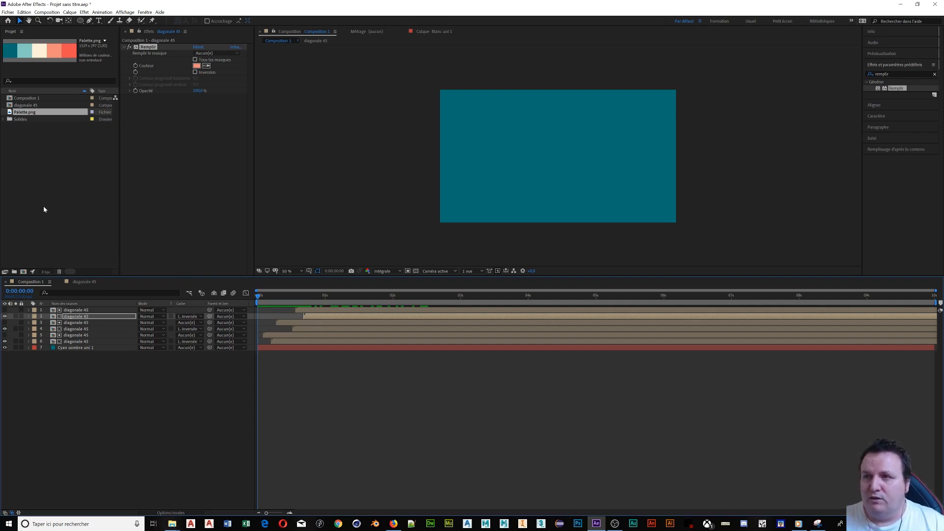
- Add the diagonale 45 composition as a new top layer in Composition 1 and preview it from the first frame
{"action": "left_click", "coordinate": [31, 106]}
{"action": "left_click_drag", "start_coordinate": [31, 105], "coordinate": [77, 311]}
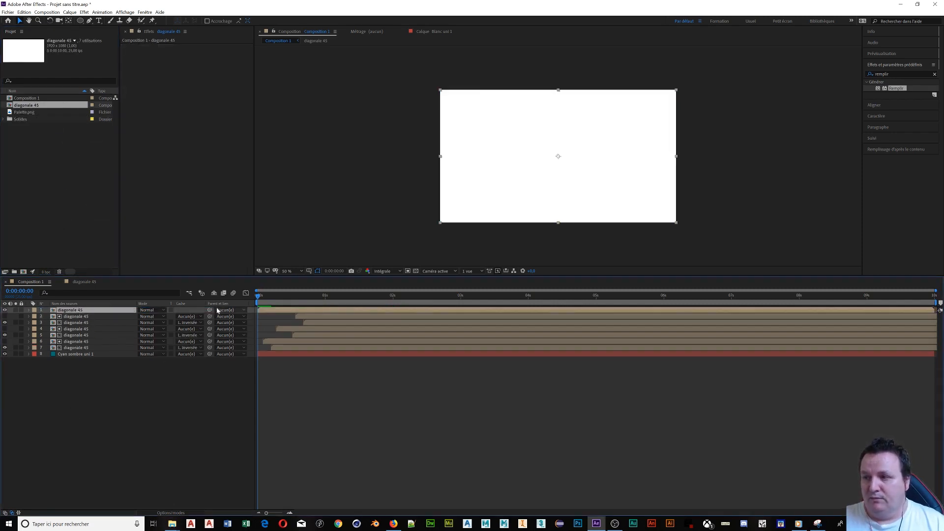
{"action": "left_click", "coordinate": [260, 300]}
{"action": "key", "text": "space"}
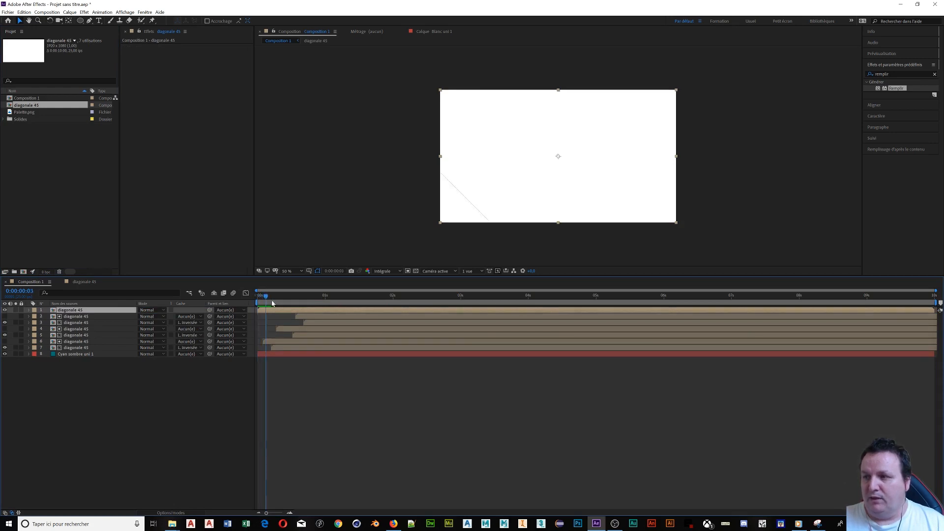
{"action": "left_click_drag", "start_coordinate": [371, 315], "coordinate": [252, 298]}
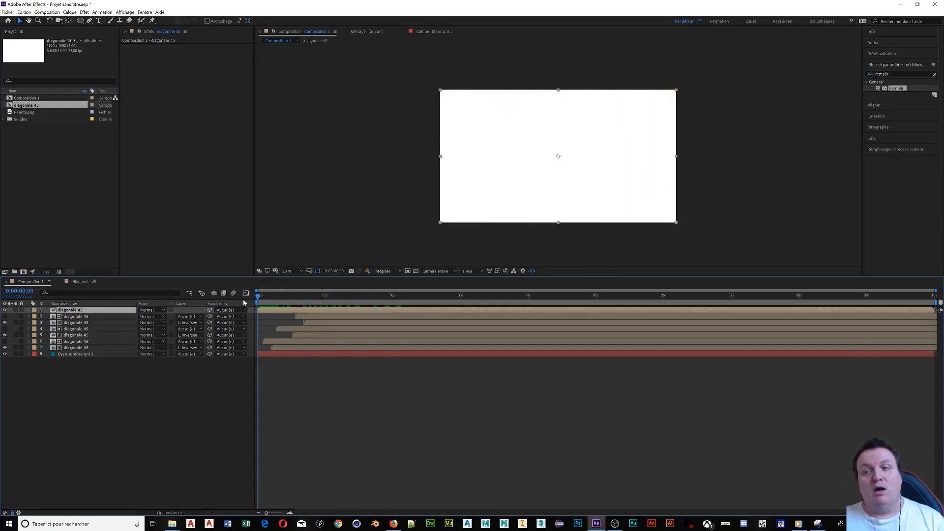
- Solo the new top diagonale 45 layer and play its animation on its own
{"action": "left_click", "coordinate": [15, 310]}
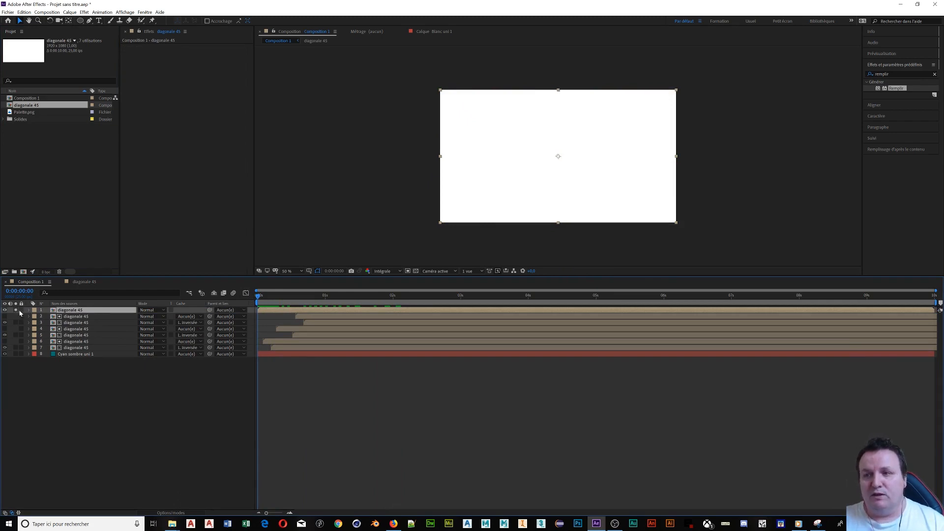
{"action": "key", "text": "space"}
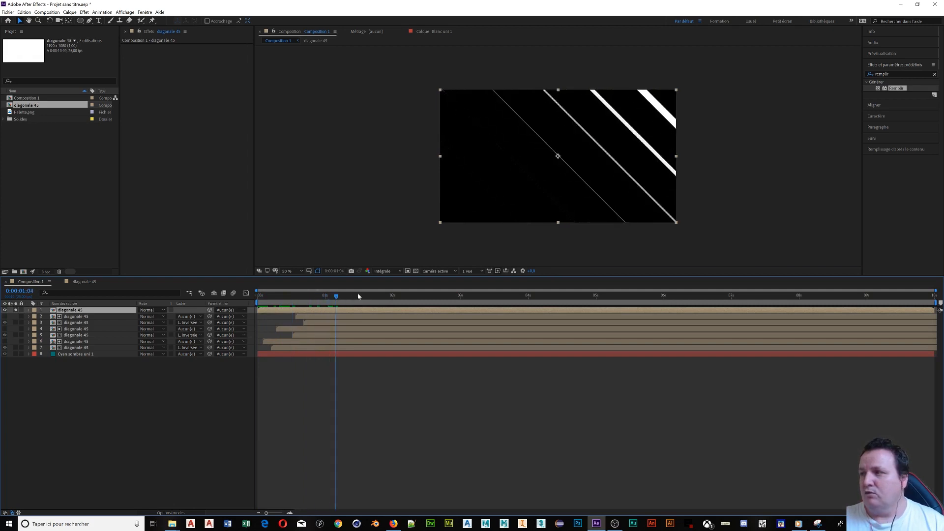
{"action": "key", "text": "space"}
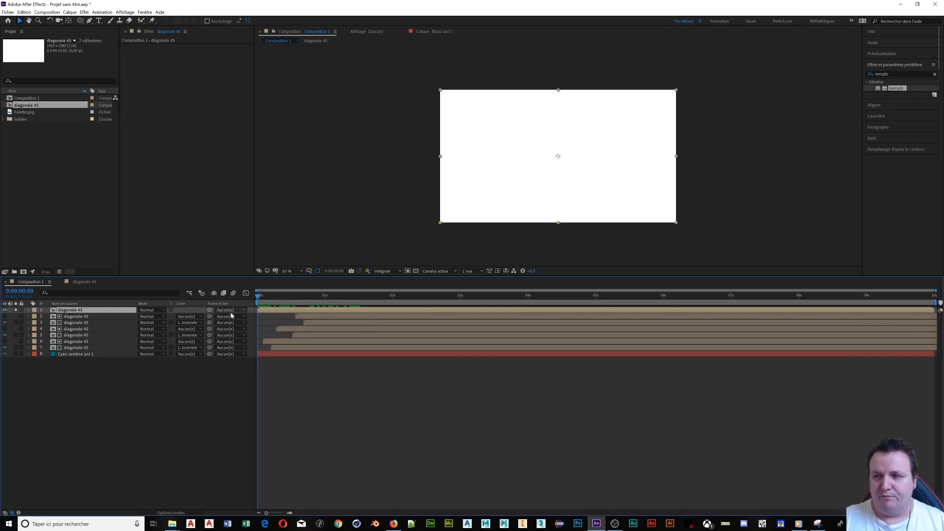
- Enable time remapping on the top diagonale 45 layer and select its first keyframe
{"action": "left_click", "coordinate": [70, 12]}
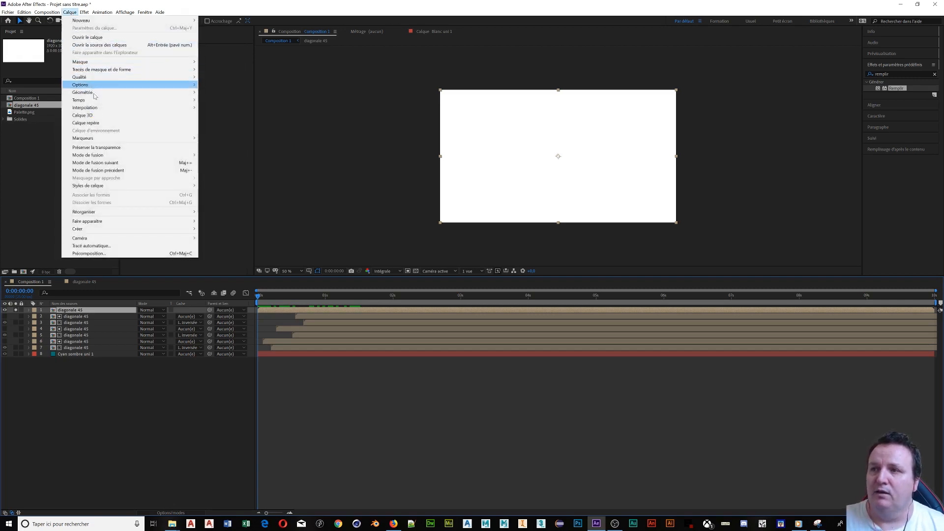
{"action": "mouse_move", "coordinate": [98, 101]}
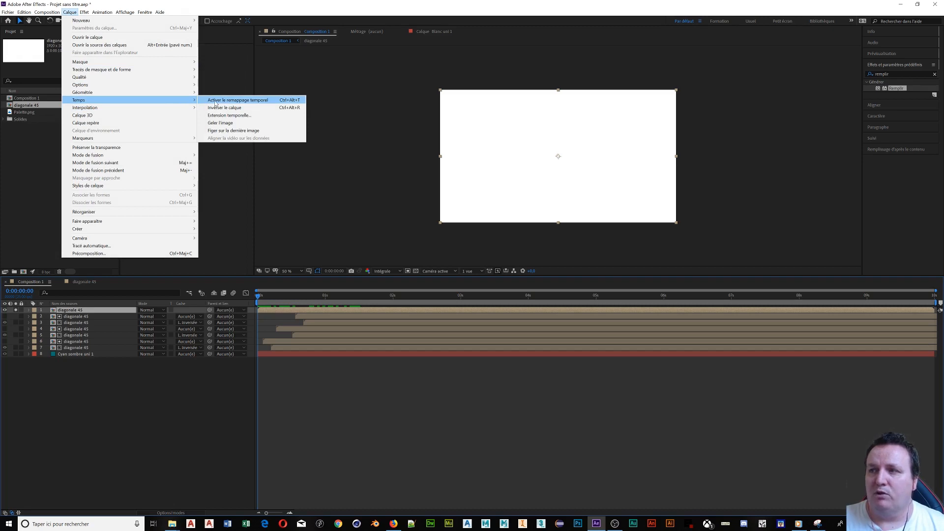
{"action": "left_click", "coordinate": [215, 100]}
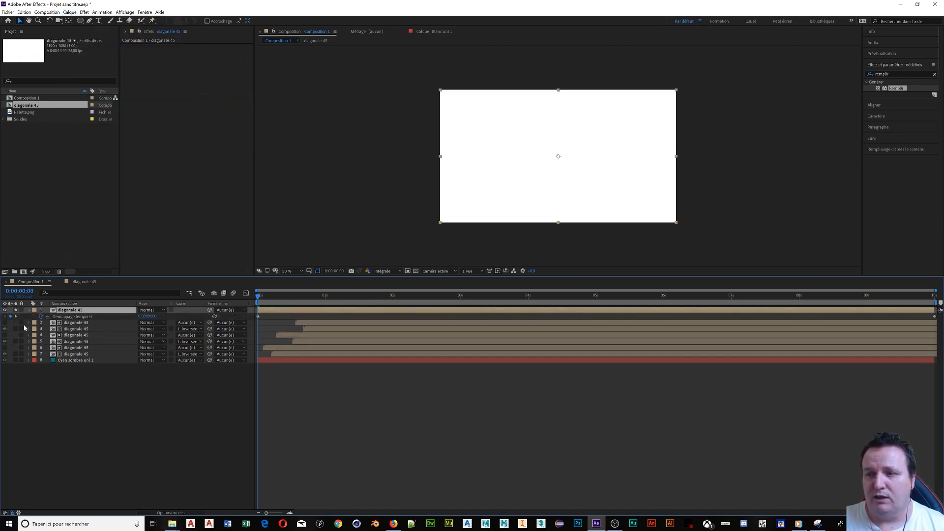
{"action": "left_click", "coordinate": [258, 318]}
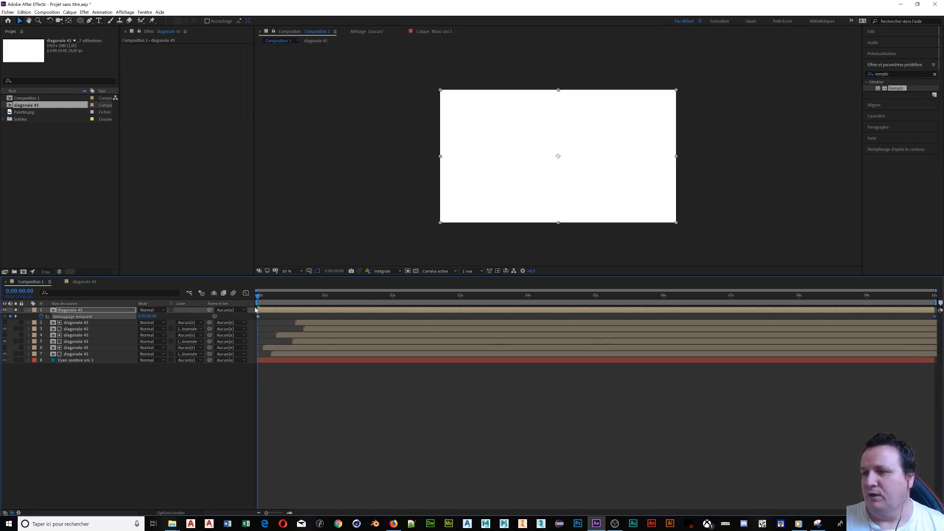
- Add a time remapping keyframe at 0:00:01:19, where the bands fully cover the frame, and delete the keyframe at the layer's end
{"action": "left_click_drag", "start_coordinate": [258, 299], "coordinate": [376, 303]}
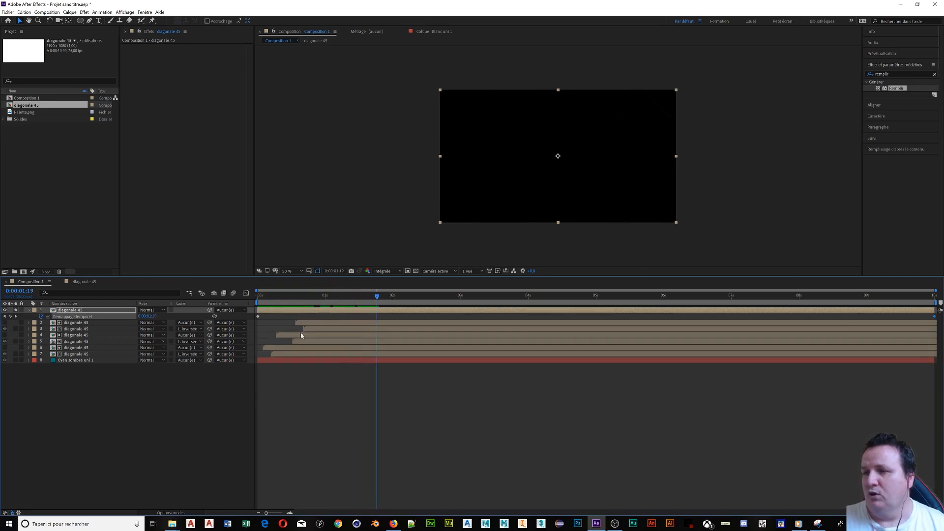
{"action": "left_click", "coordinate": [10, 316]}
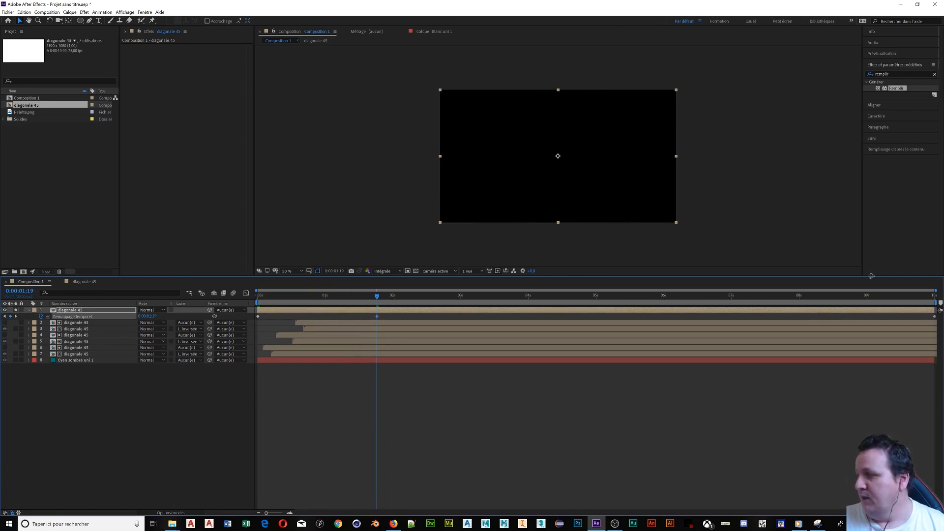
{"action": "left_click", "coordinate": [935, 317]}
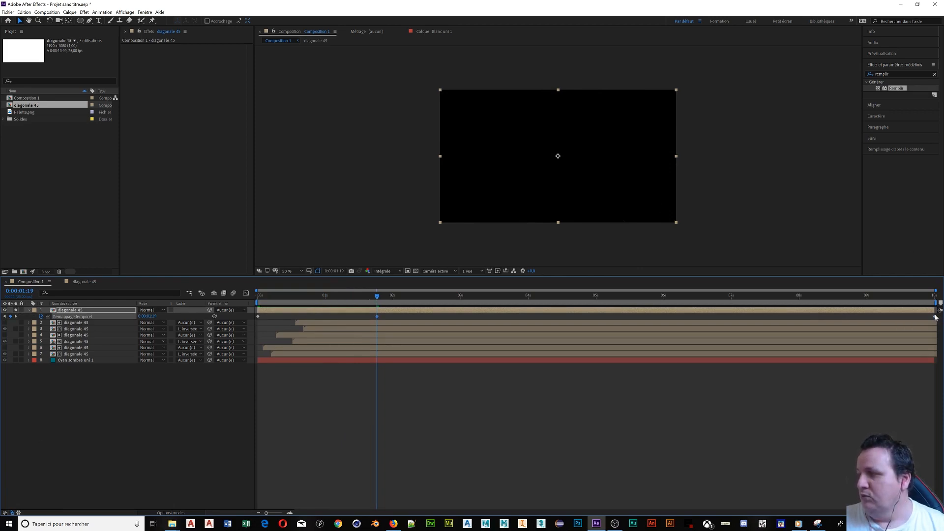
{"action": "left_click", "coordinate": [851, 318]}
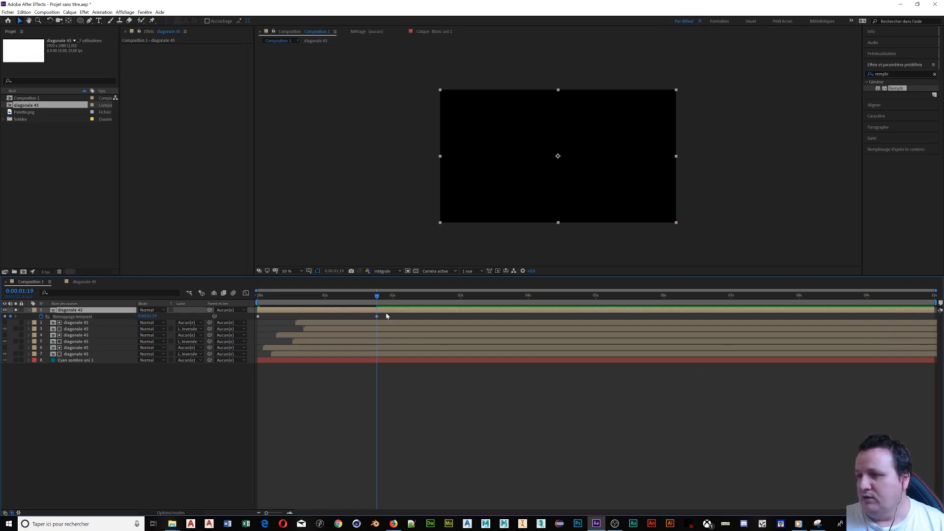
- Reverse the two remaining time remapping keyframes of the top diagonale 45 layer
{"action": "left_click_drag", "start_coordinate": [386, 314], "coordinate": [256, 323]}
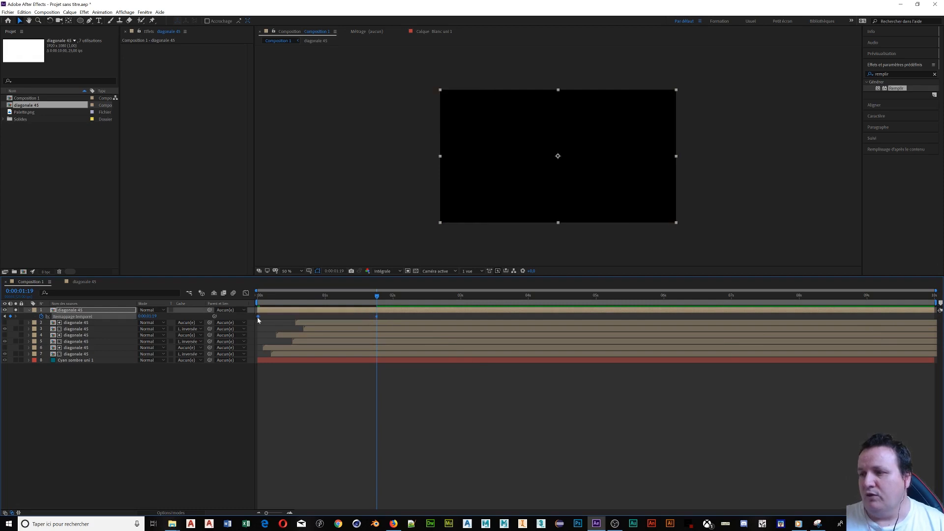
{"action": "right_click", "coordinate": [258, 318]}
{"action": "mouse_move", "coordinate": [298, 402]}
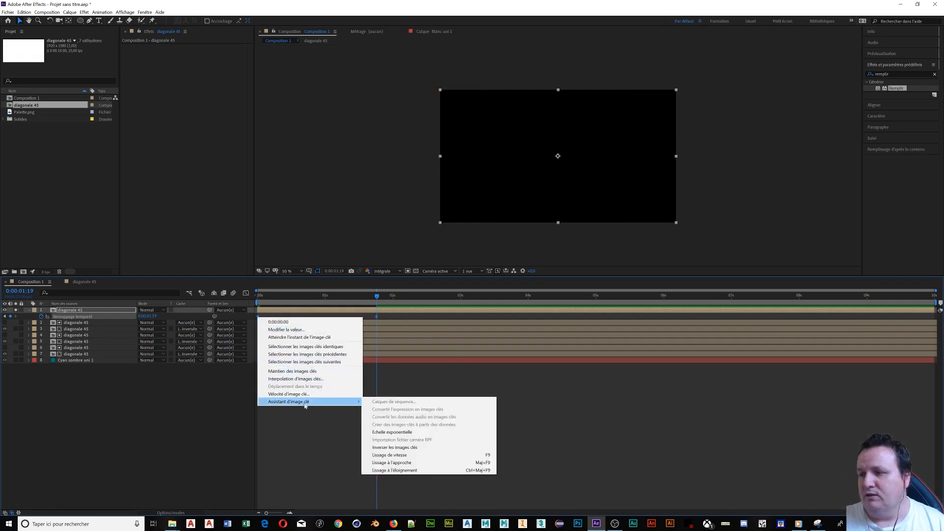
{"action": "left_click", "coordinate": [395, 448]}
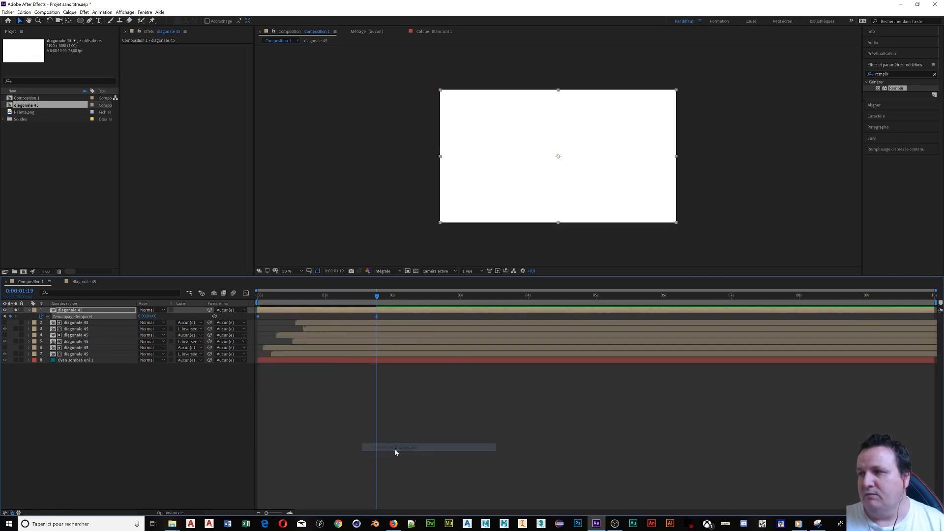
- Play the reversed animation of the soloed top diagonale 45 layer from the start of the composition
{"action": "left_click_drag", "start_coordinate": [377, 297], "coordinate": [225, 313]}
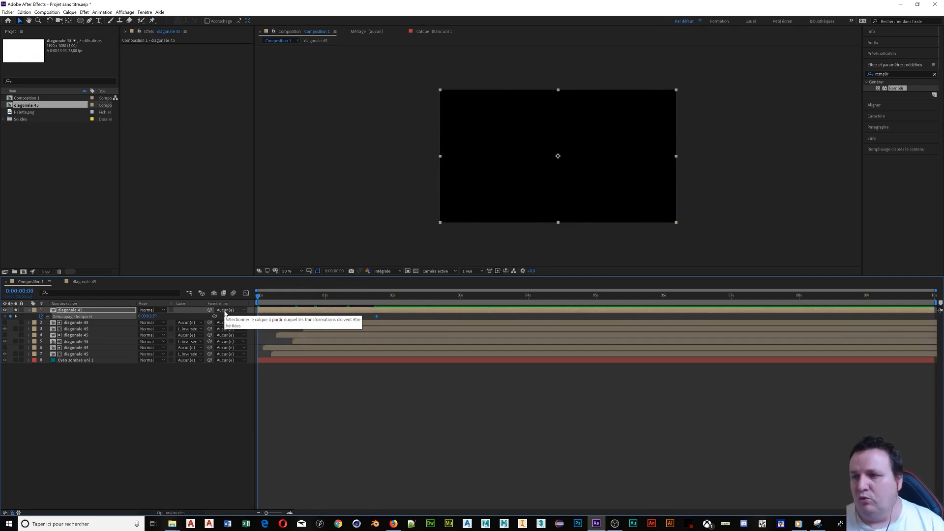
{"action": "key", "text": "space"}
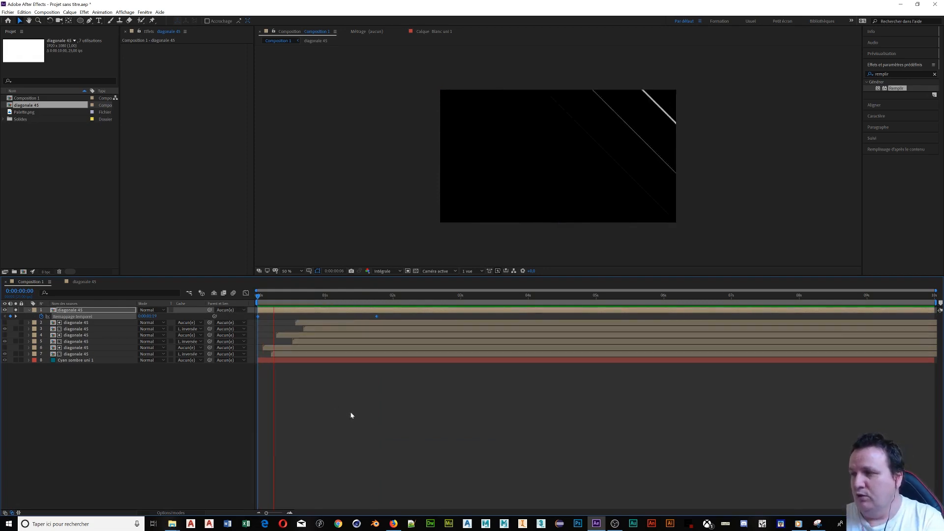
{"action": "key", "text": "space"}
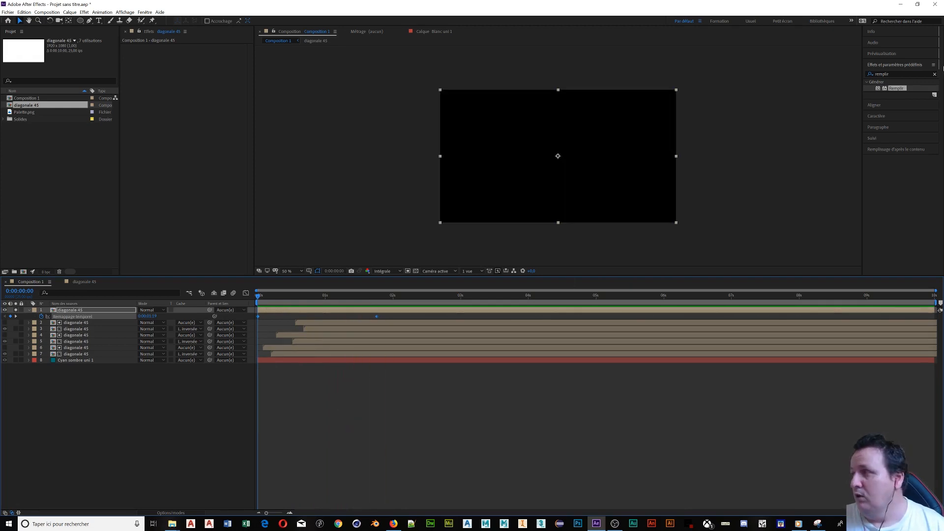
- Apply the Remplir effect to the top diagonale 45 layer and sample its colour from the coral red swatch of Palette.png
{"action": "left_click_drag", "start_coordinate": [896, 88], "coordinate": [79, 313]}
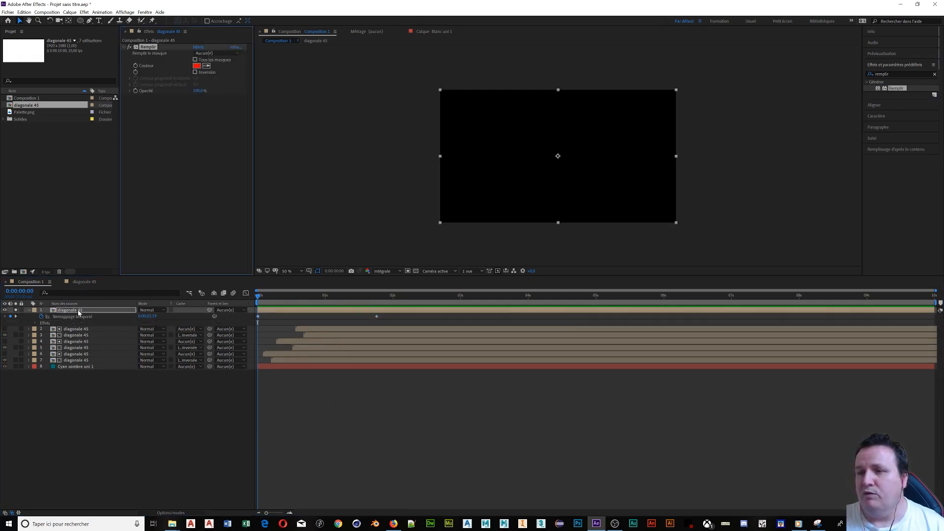
{"action": "left_click", "coordinate": [23, 113]}
{"action": "left_click", "coordinate": [207, 68]}
{"action": "left_click", "coordinate": [148, 86]}
{"action": "left_click", "coordinate": [207, 66]}
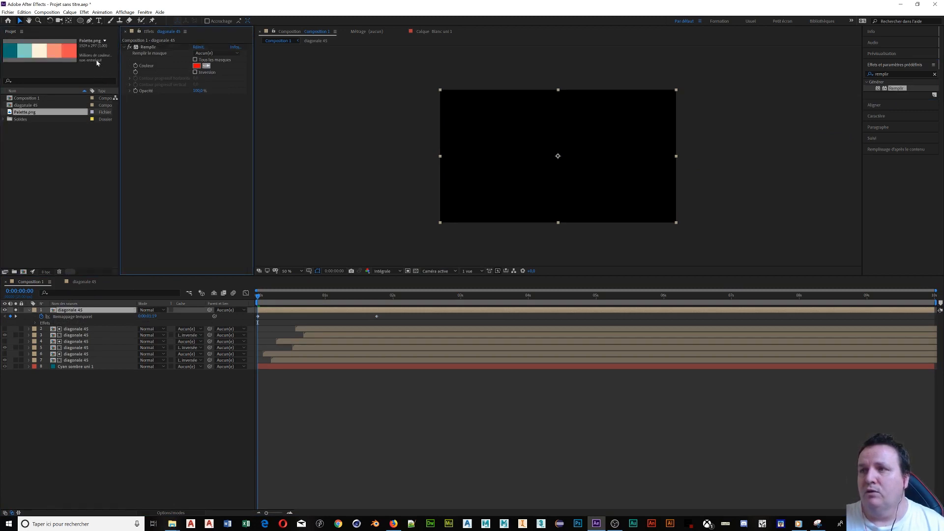
{"action": "left_click", "coordinate": [207, 66]}
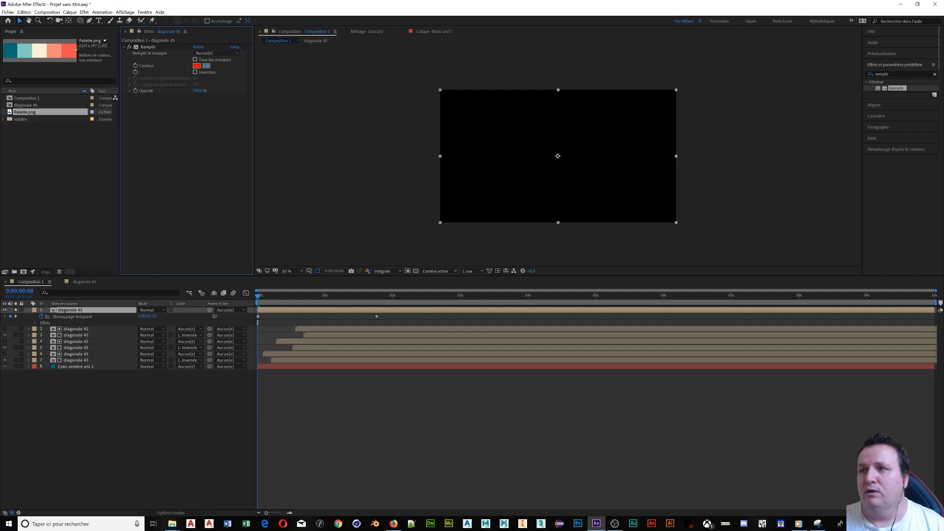
{"action": "left_click", "coordinate": [71, 57]}
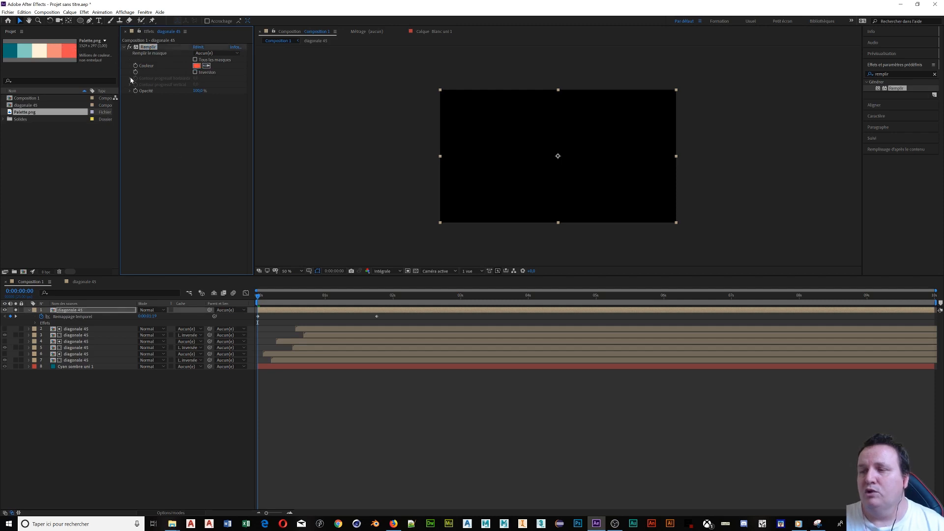
- Turn off solo on the top diagonale 45 layer and play the complete transition from the start
{"action": "key", "text": "space"}
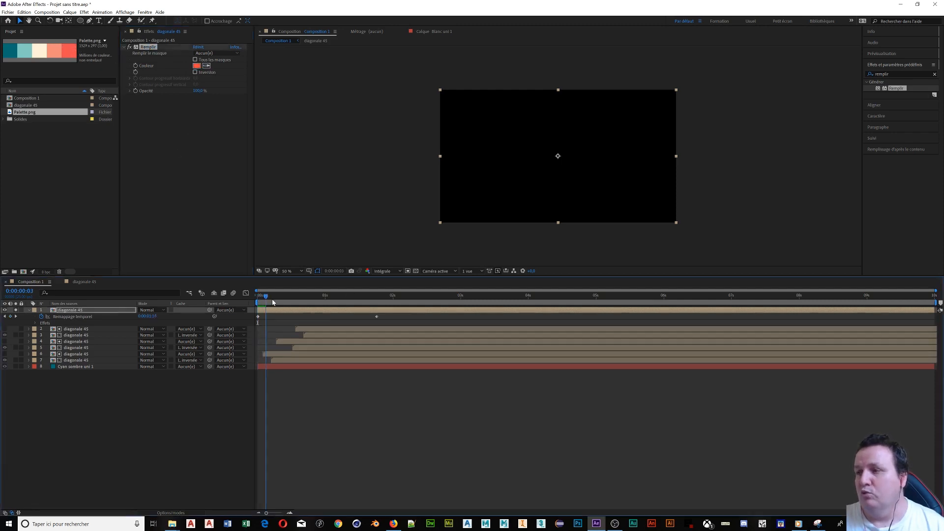
{"action": "key", "text": "space"}
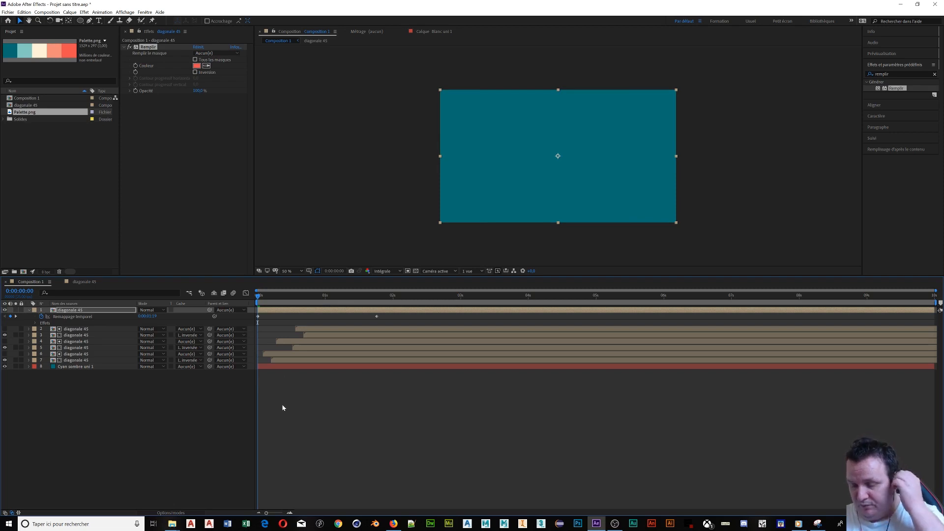
{"action": "key", "text": "space"}
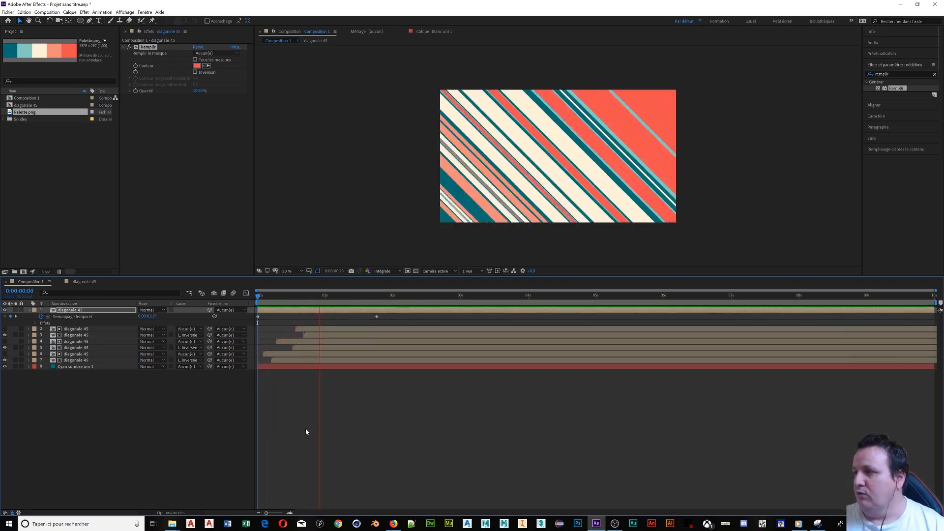
{"action": "key", "text": "space"}
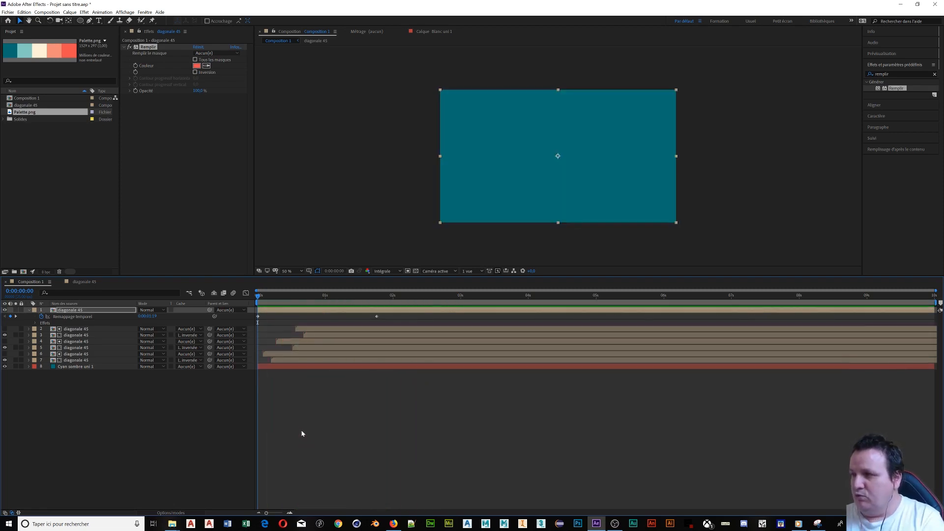
{"action": "key", "text": "space"}
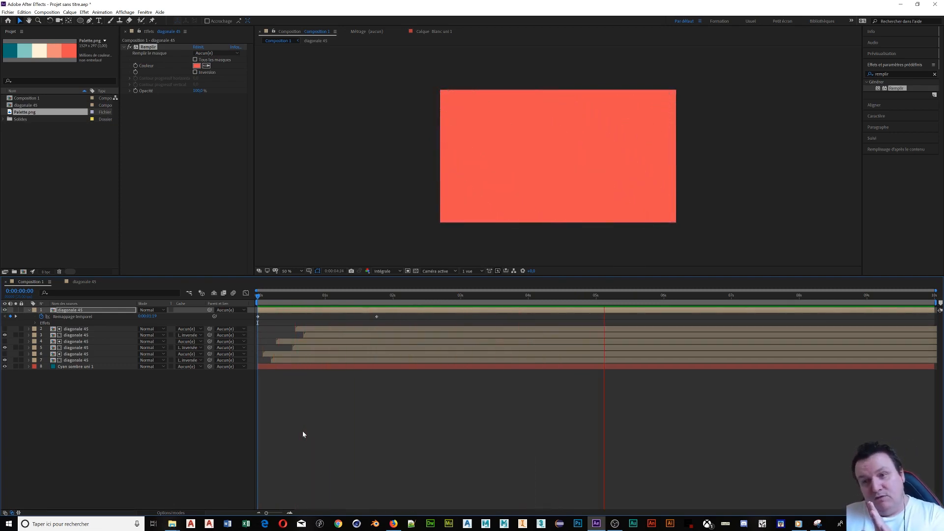
{"action": "key", "text": "space"}
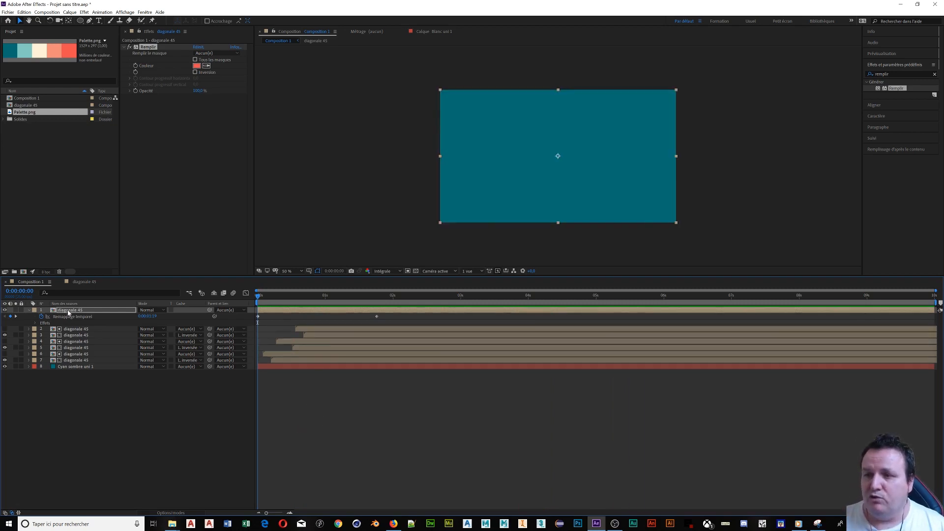
- Set the top diagonale 45 layer's scale to -100 % and play the transition
{"action": "left_click", "coordinate": [28, 311]}
{"action": "left_click", "coordinate": [29, 311]}
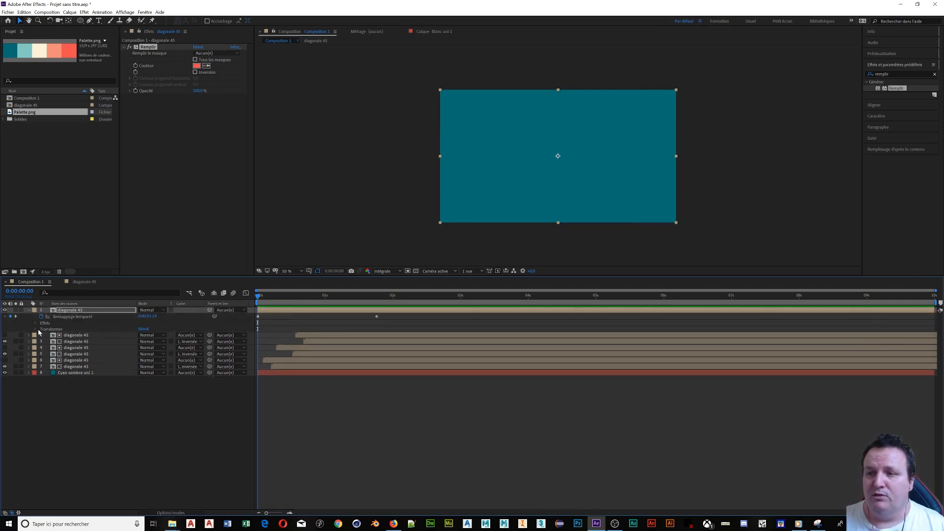
{"action": "left_click", "coordinate": [36, 330]}
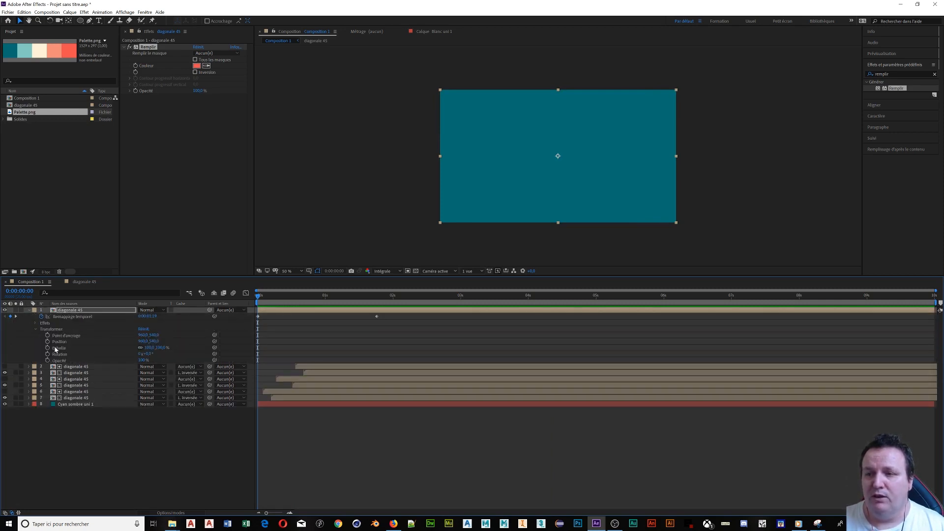
{"action": "left_click", "coordinate": [149, 347]}
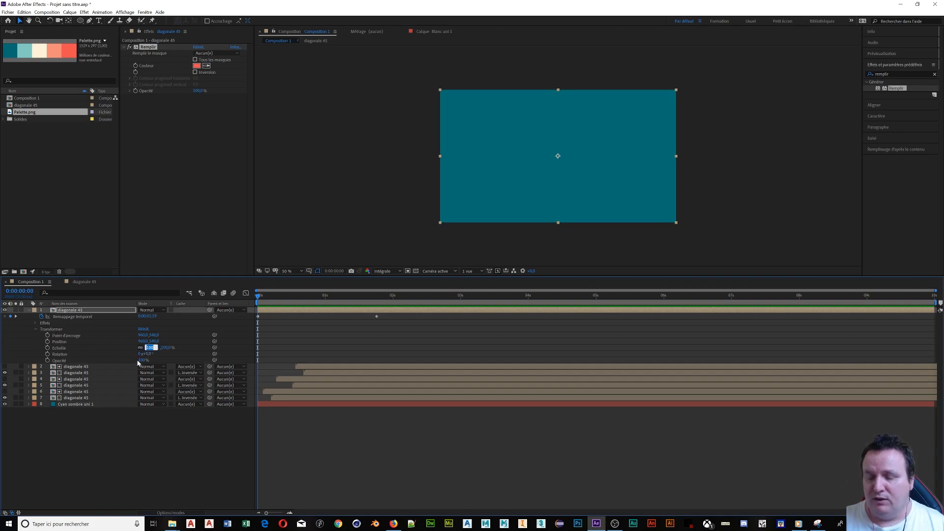
{"action": "type", "text": "-100"}
{"action": "key", "text": "Return"}
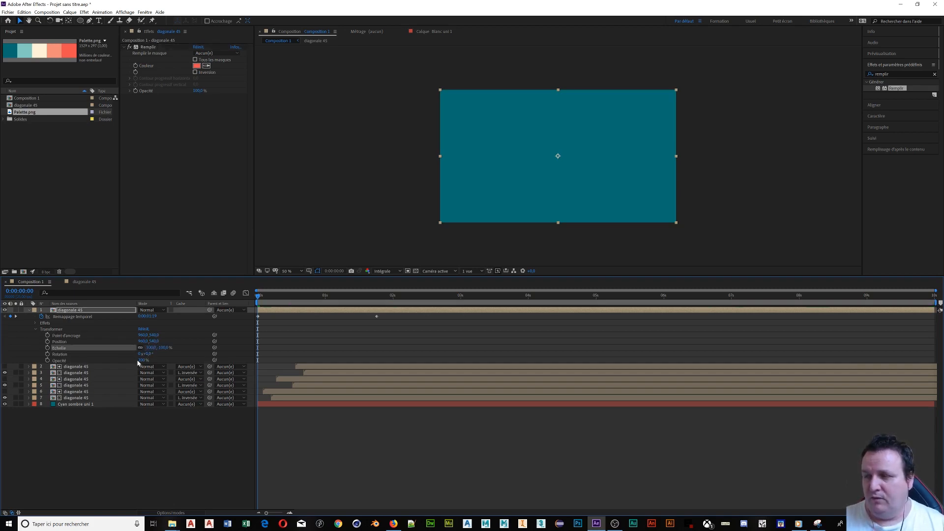
{"action": "key", "text": "space"}
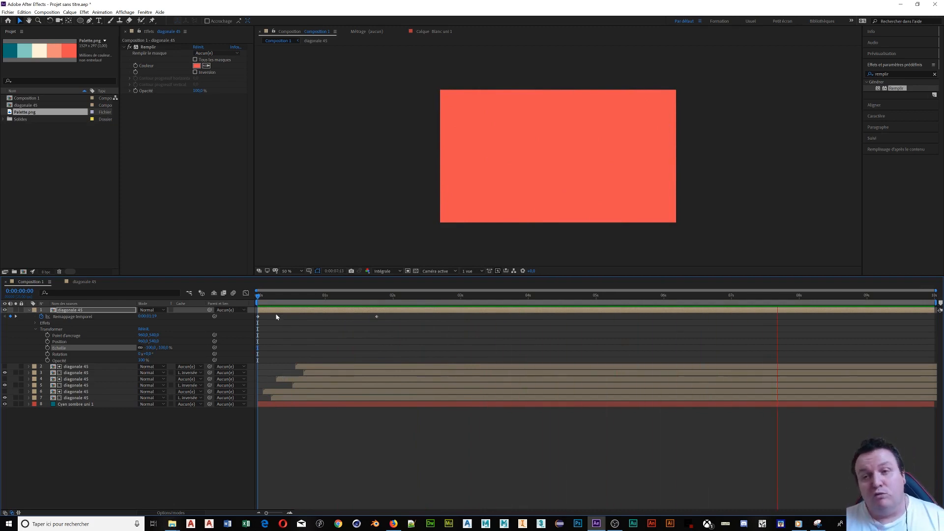
- Move the coral diagonale 45 layer below the other bands, directly above Cyan sombre uni 1, and replay the transition
{"action": "left_click", "coordinate": [71, 311]}
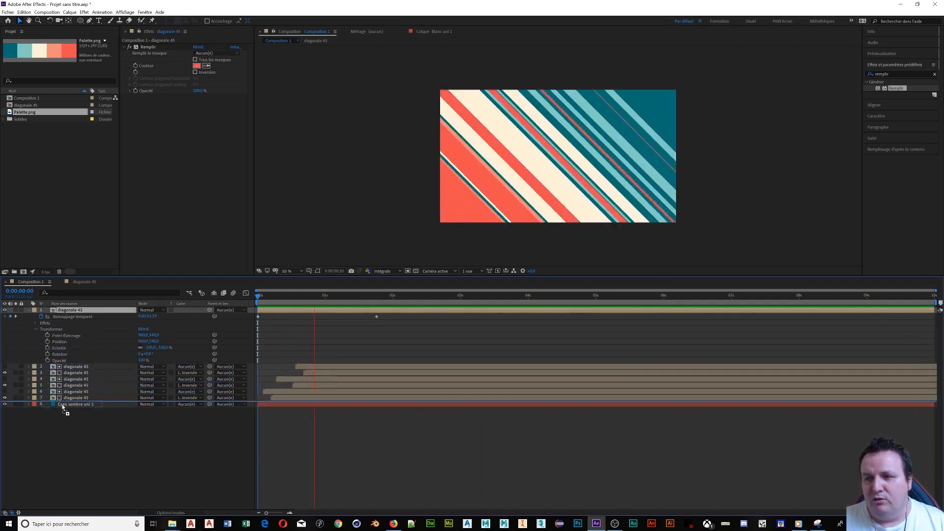
{"action": "left_click_drag", "start_coordinate": [61, 404], "coordinate": [60, 400]}
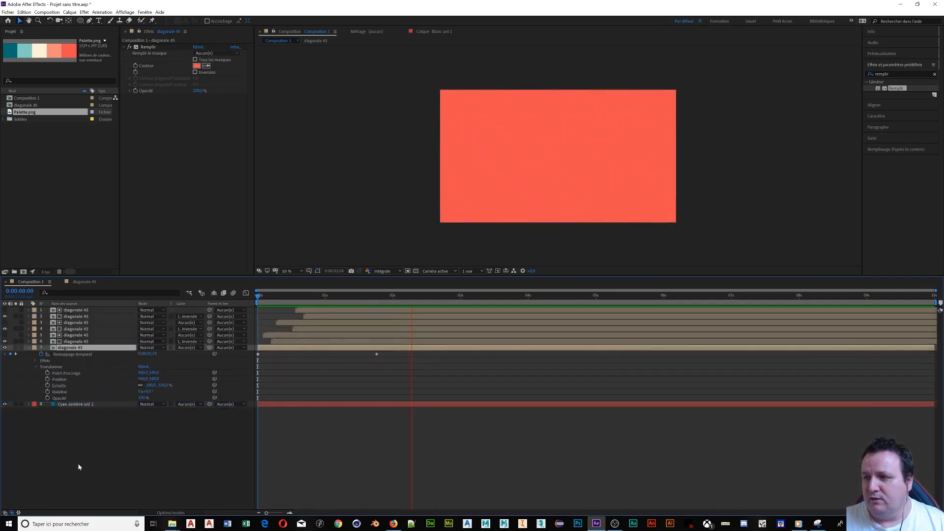
{"action": "key", "text": "space"}
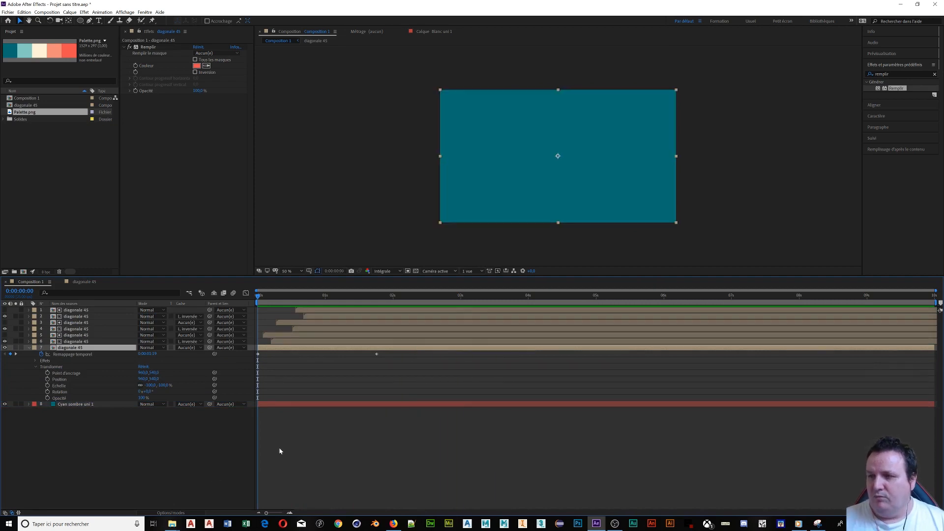
{"action": "key", "text": "space"}
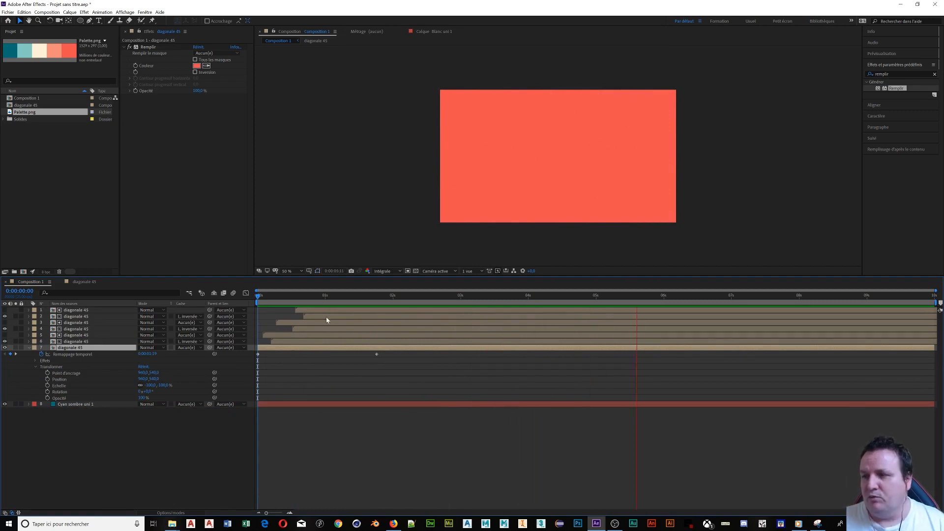
- Shift all seven diagonale 45 layers together a few frames later in time and replay the transition
{"action": "key", "text": "ctrl+a"}
{"action": "left_click_drag", "start_coordinate": [330, 315], "coordinate": [344, 311]}
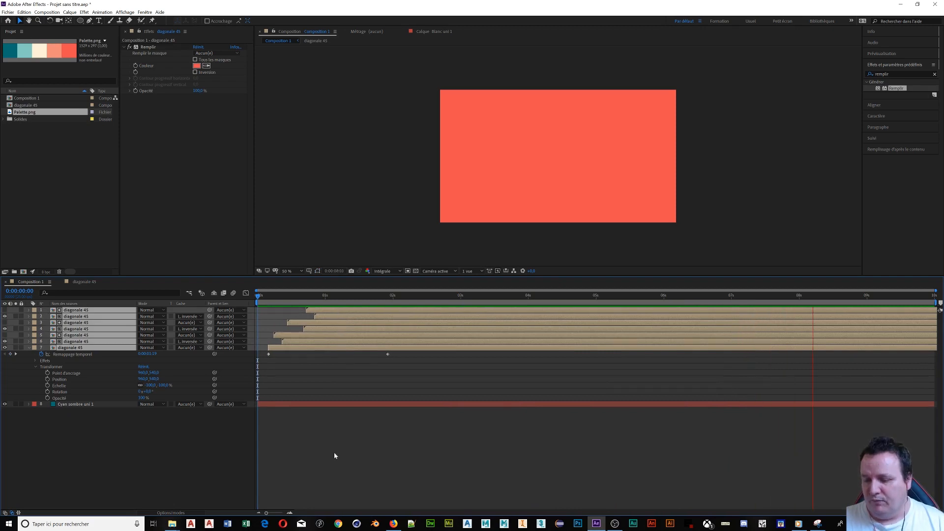
{"action": "key", "text": "space"}
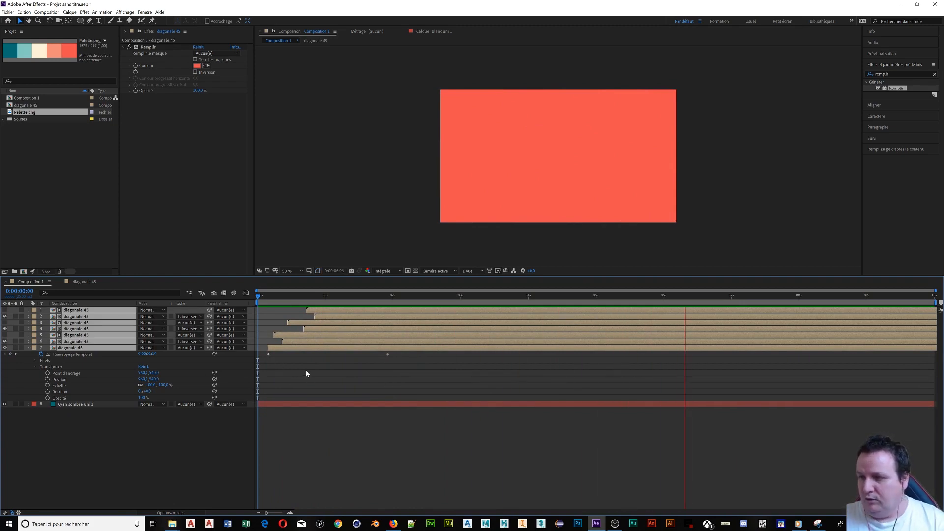
{"action": "key", "text": "space"}
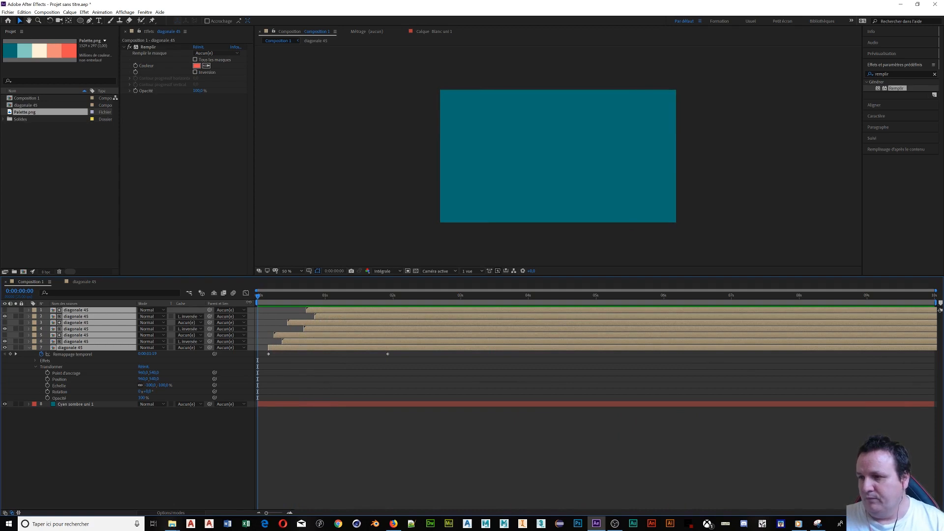
- Go to 0:00:00:12 and shift diagonale 45 layers 5 and 6 together a few frames later
{"action": "left_click_drag", "start_coordinate": [257, 297], "coordinate": [290, 300]}
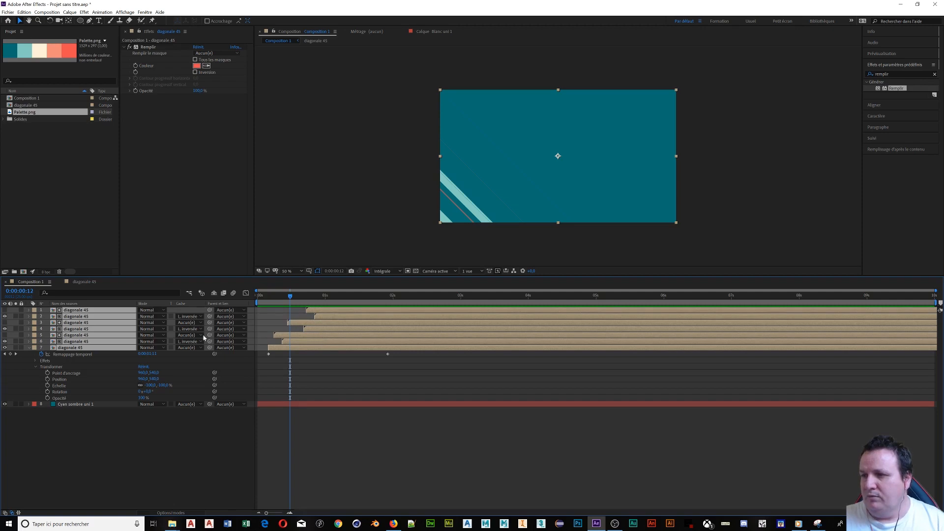
{"action": "left_click", "coordinate": [123, 373]}
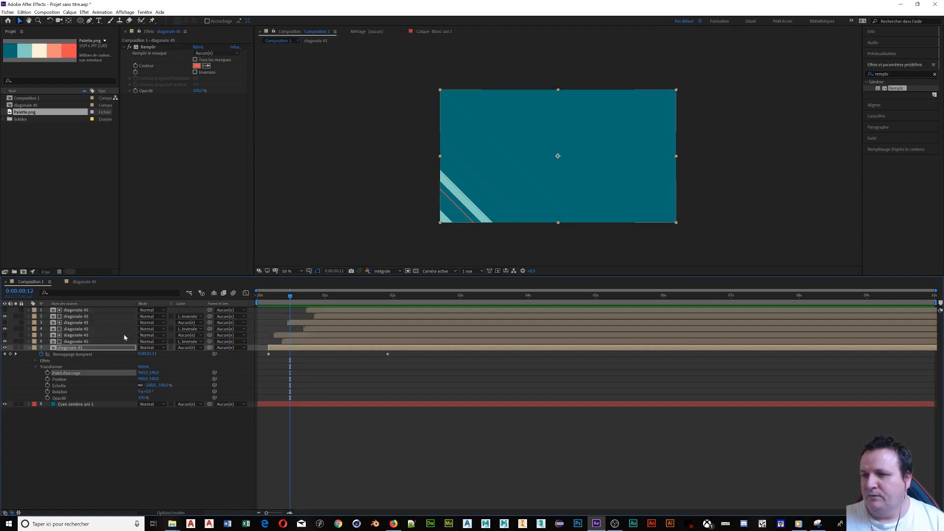
{"action": "left_click", "coordinate": [125, 336]}
{"action": "left_click", "coordinate": [126, 341], "text": "shift"}
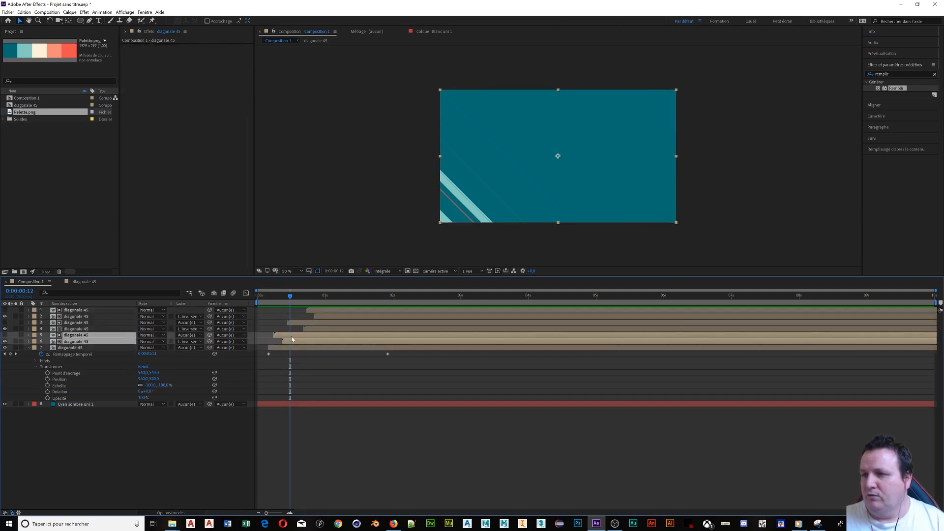
{"action": "left_click_drag", "start_coordinate": [294, 338], "coordinate": [303, 339]}
- Shift diagonale 45 layers 3 and 4 together a few frames later
{"action": "left_click", "coordinate": [319, 329]}
{"action": "left_click", "coordinate": [326, 323]}
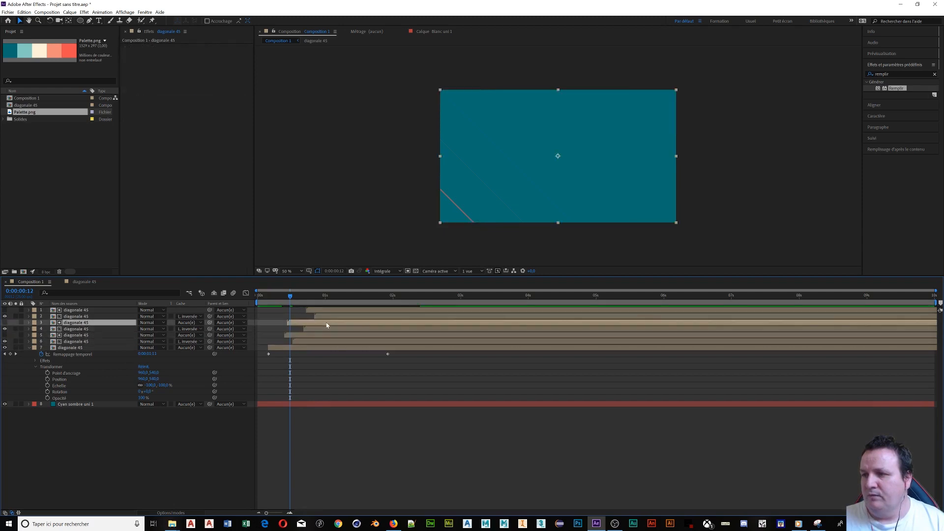
{"action": "left_click", "coordinate": [328, 329], "text": "shift"}
{"action": "left_click_drag", "start_coordinate": [328, 328], "coordinate": [338, 326]}
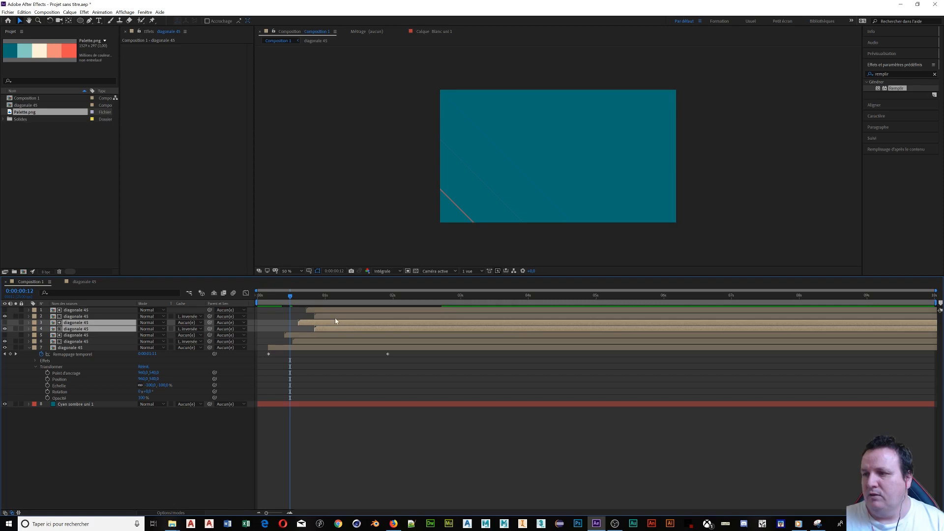
- Shift diagonale 45 layers 1 and 2 later, pull layer 1 slightly earlier, and return to the start of the composition
{"action": "left_click", "coordinate": [335, 316]}
{"action": "left_click", "coordinate": [335, 310], "text": "shift"}
{"action": "left_click_drag", "start_coordinate": [336, 308], "coordinate": [355, 311]}
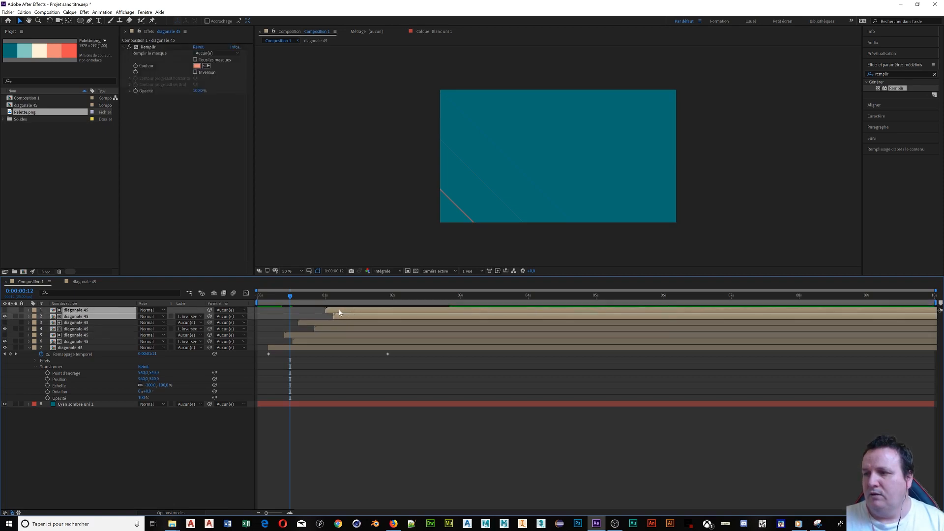
{"action": "left_click", "coordinate": [331, 328]}
{"action": "left_click_drag", "start_coordinate": [330, 311], "coordinate": [257, 348]}
- Add a new adjustment layer (Calque d'effets) above all the diagonale 45 layers
{"action": "left_click", "coordinate": [70, 12]}
{"action": "mouse_move", "coordinate": [101, 20]}
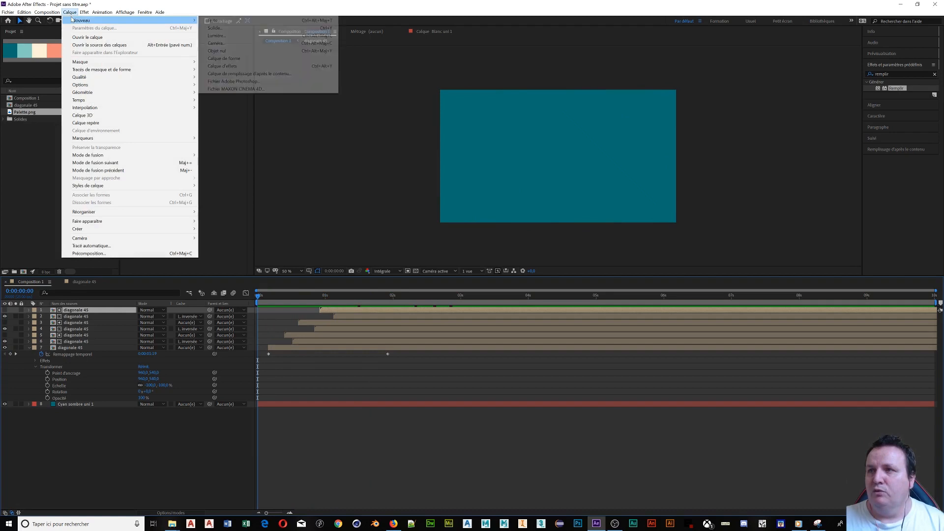
{"action": "left_click", "coordinate": [220, 66]}
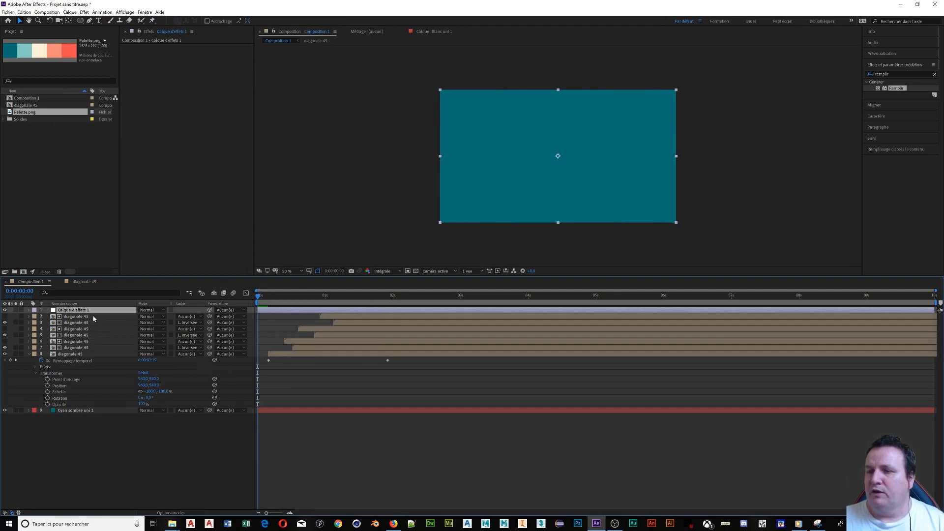
- Find the Courbes effect and apply it to the Calque d'effets 1 adjustment layer
{"action": "left_click", "coordinate": [893, 75]}
{"action": "left_click_drag", "start_coordinate": [895, 73], "coordinate": [870, 73]}
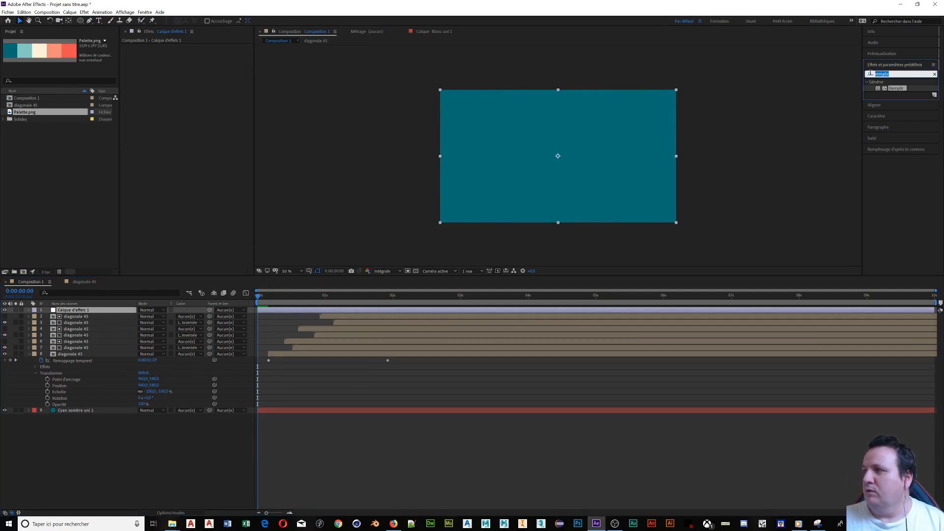
{"action": "type", "text": "courbes"}
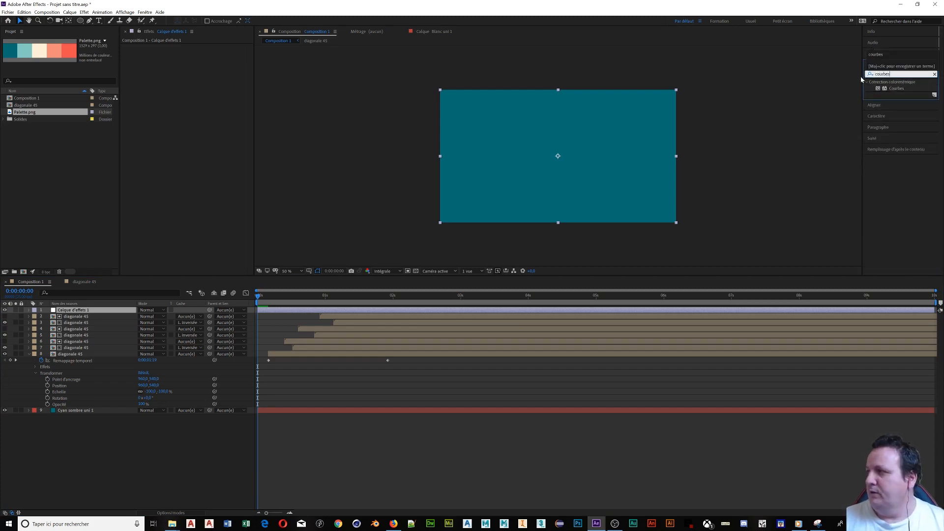
{"action": "left_click", "coordinate": [913, 116]}
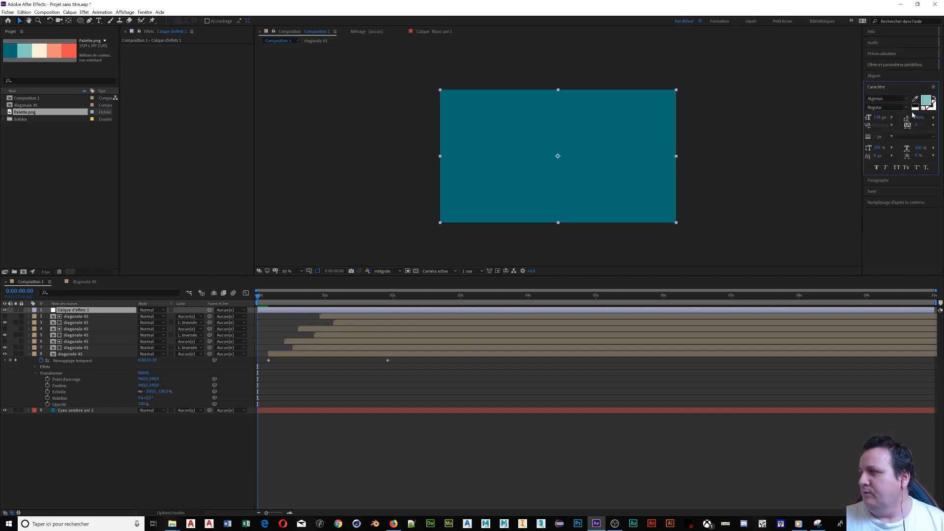
{"action": "left_click", "coordinate": [875, 65]}
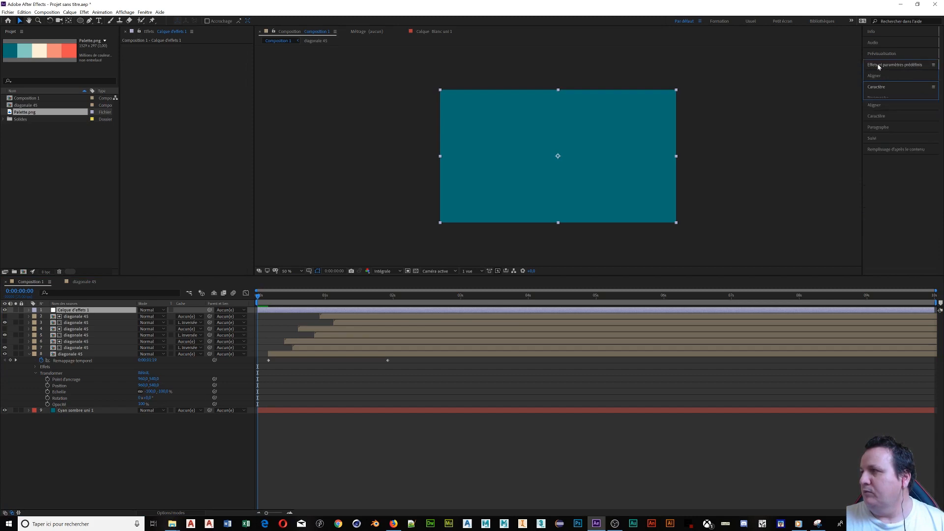
{"action": "left_click_drag", "start_coordinate": [894, 89], "coordinate": [77, 311]}
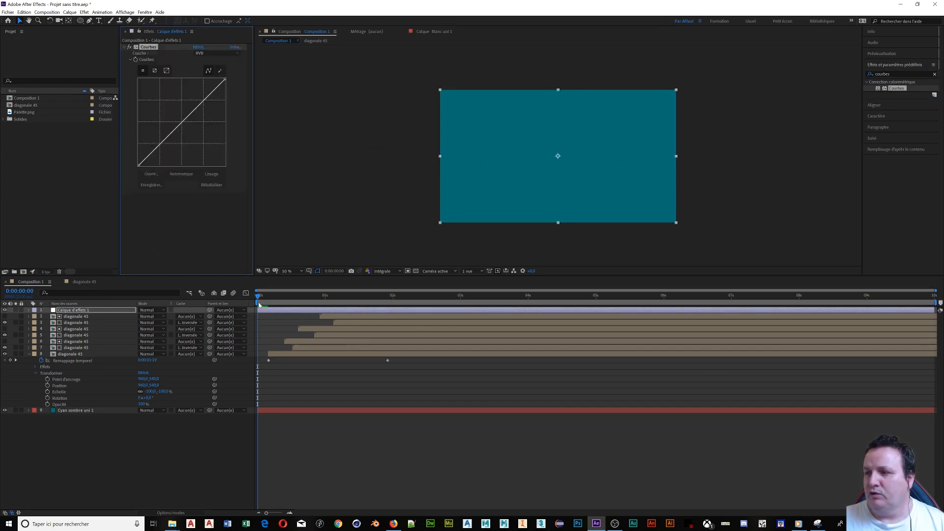
- Go to 0:00:01:03 and pull the lower middle of the RVB curve down to darken the image
{"action": "left_click_drag", "start_coordinate": [259, 301], "coordinate": [334, 300]}
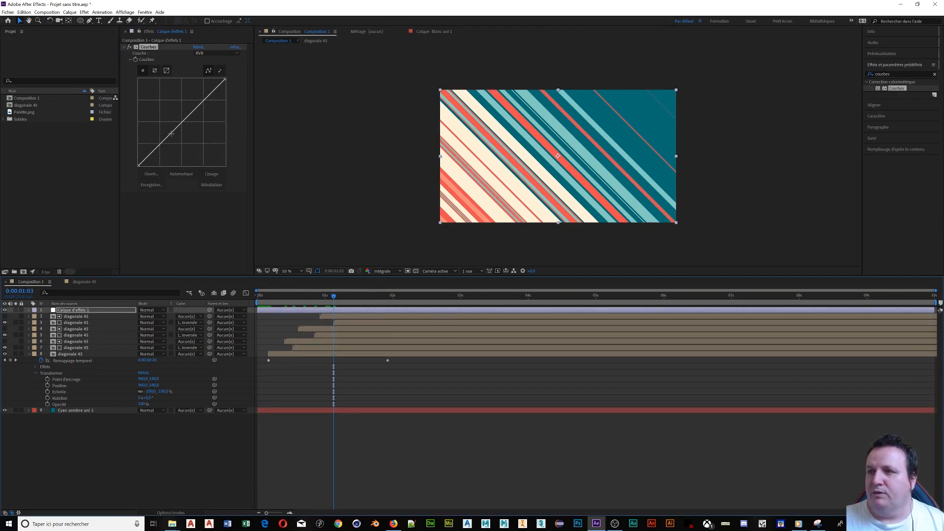
{"action": "left_click_drag", "start_coordinate": [172, 136], "coordinate": [174, 147]}
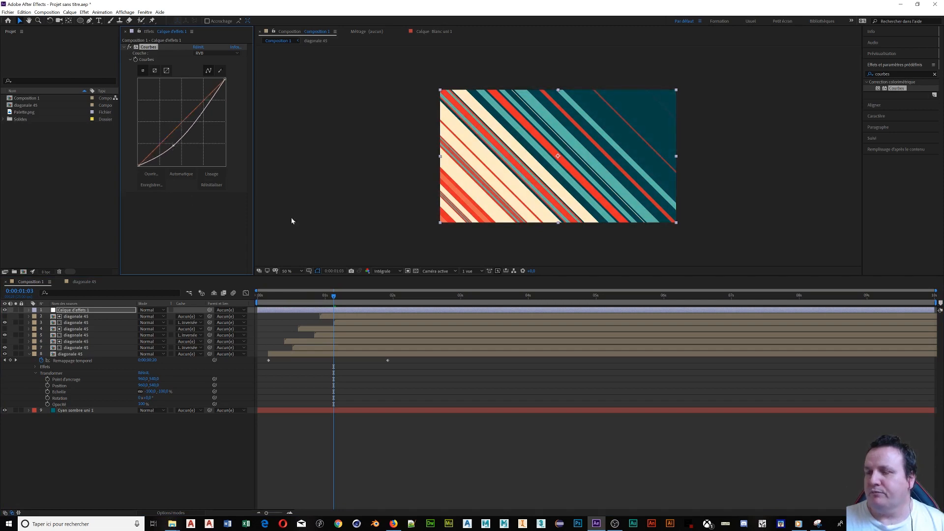
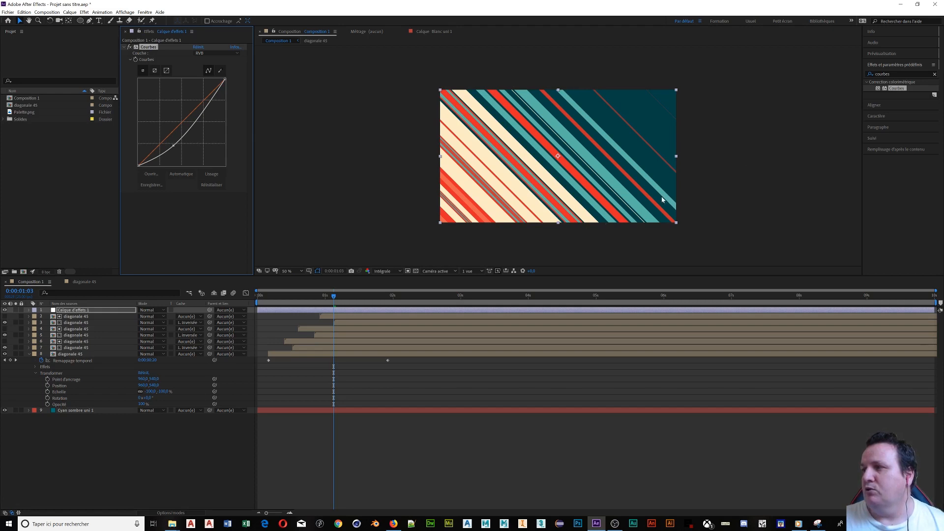
- Add a full-frame elliptical mask to the adjustment layer and set its mode to Soustraction
{"action": "left_click", "coordinate": [80, 21]}
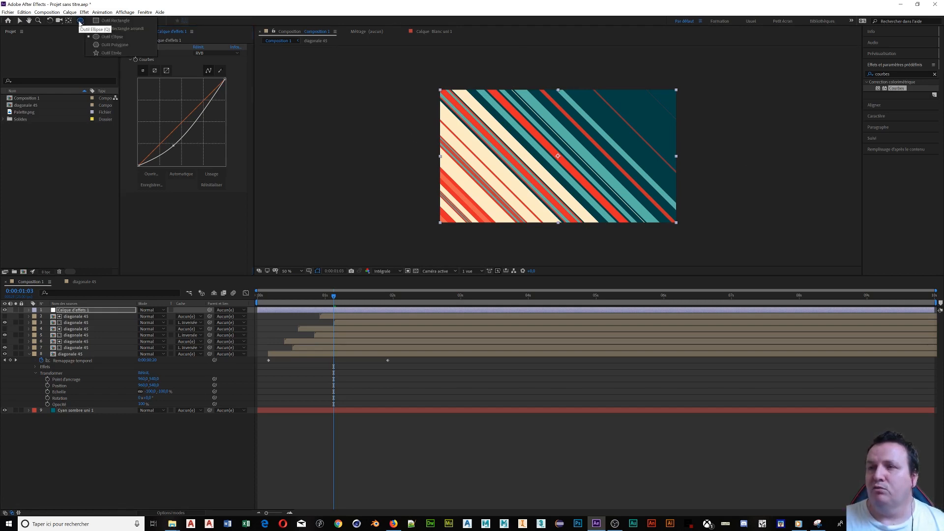
{"action": "left_click", "coordinate": [108, 37]}
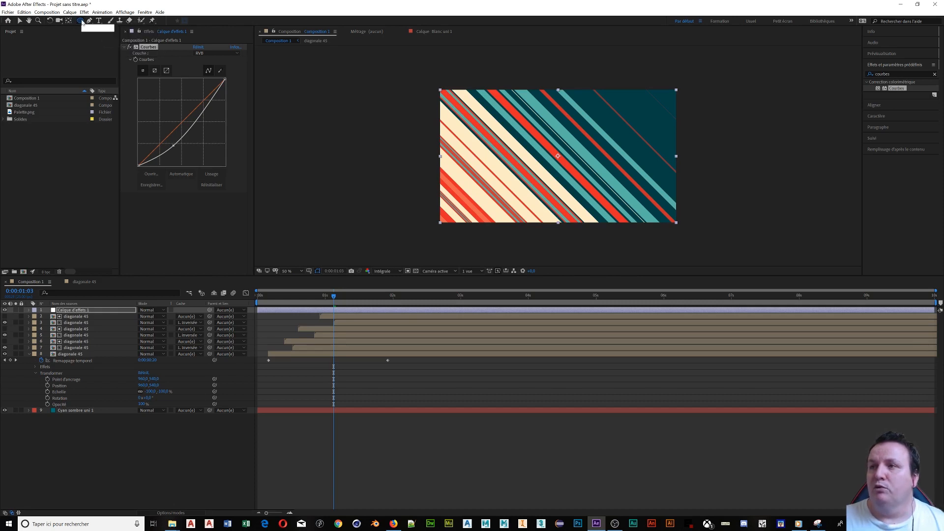
{"action": "double_click", "coordinate": [81, 21]}
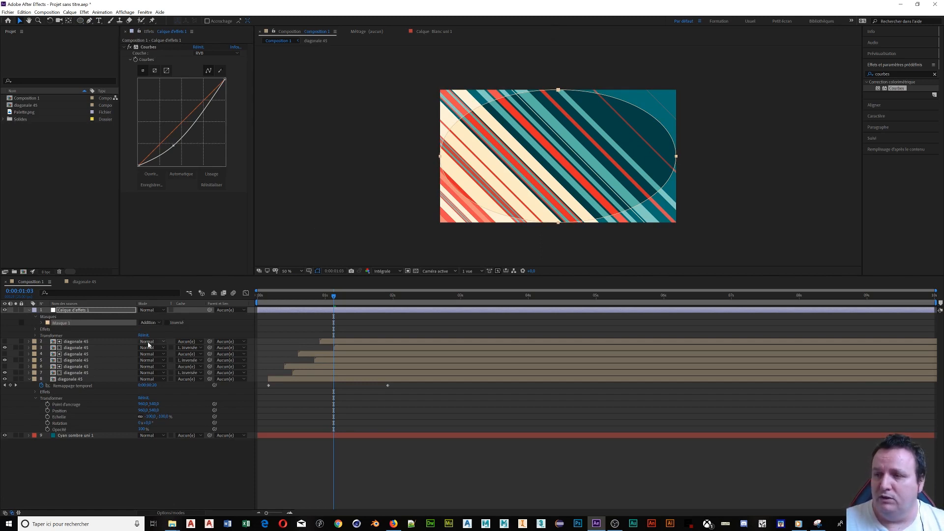
{"action": "left_click", "coordinate": [154, 323]}
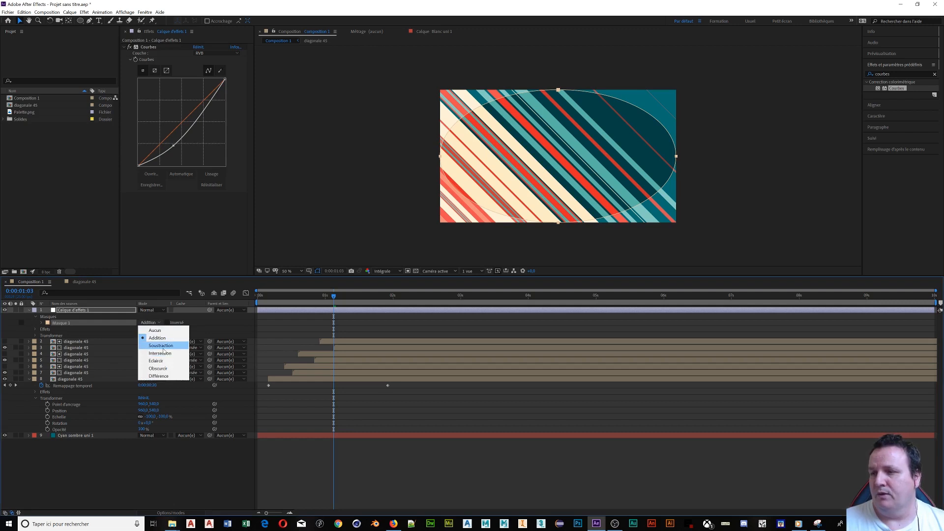
{"action": "left_click", "coordinate": [162, 347]}
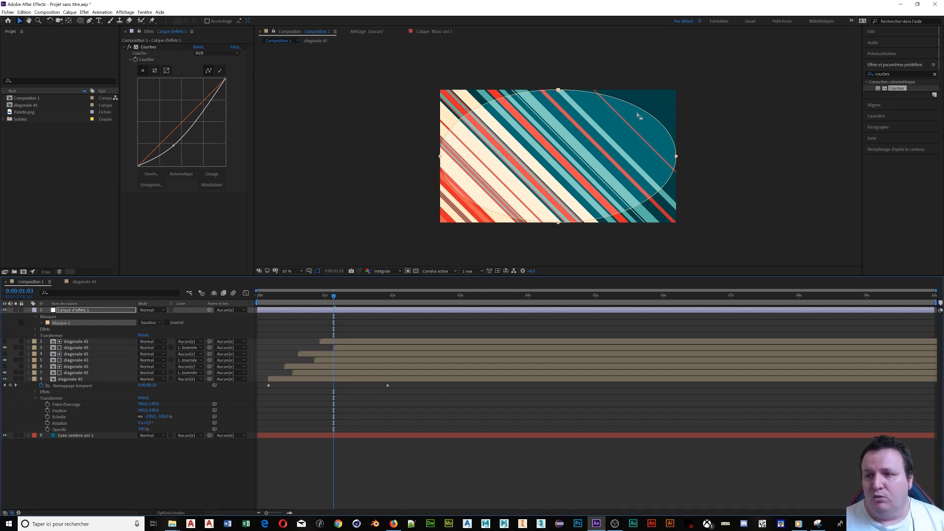
- Strongly feather the adjustment layer's mask edge for a soft vignette, and collapse the layer's properties
{"action": "left_click", "coordinate": [42, 324]}
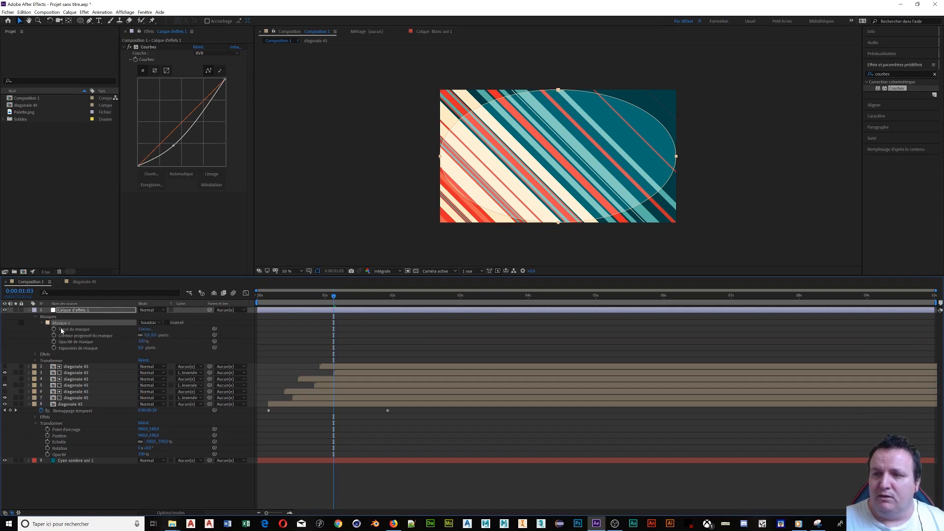
{"action": "left_click_drag", "start_coordinate": [147, 335], "coordinate": [236, 341]}
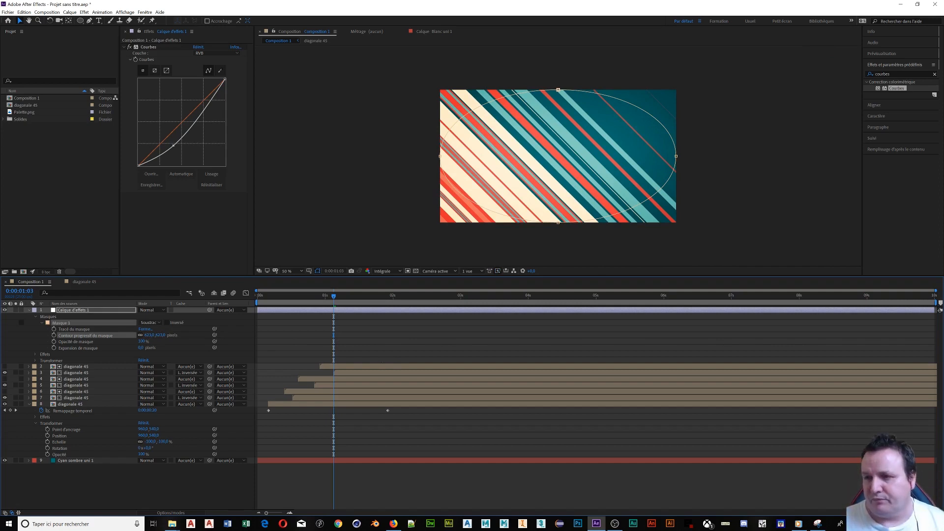
{"action": "left_click", "coordinate": [29, 310]}
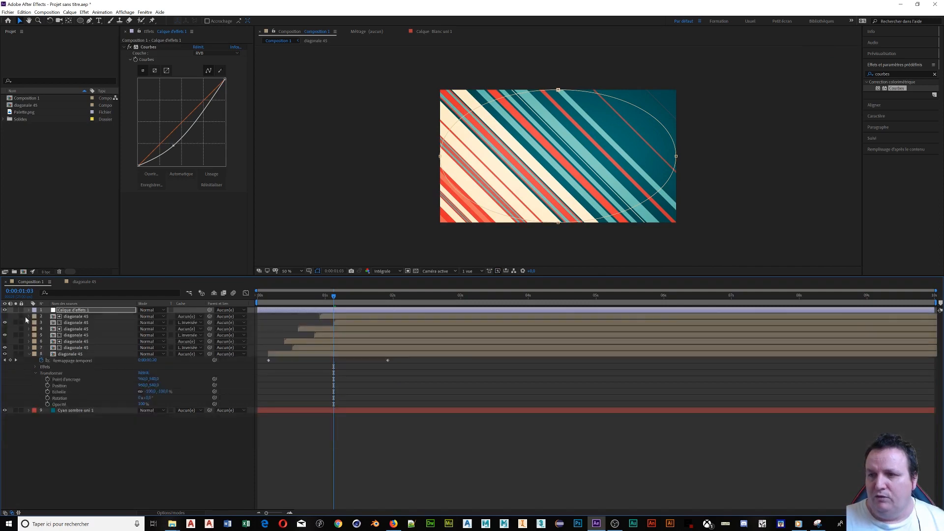
- At 0:00:01:06, add a centred text box reading "hydra media workshop" above the diagonale 45 layers and below the adjustment layer
{"action": "left_click", "coordinate": [78, 317]}
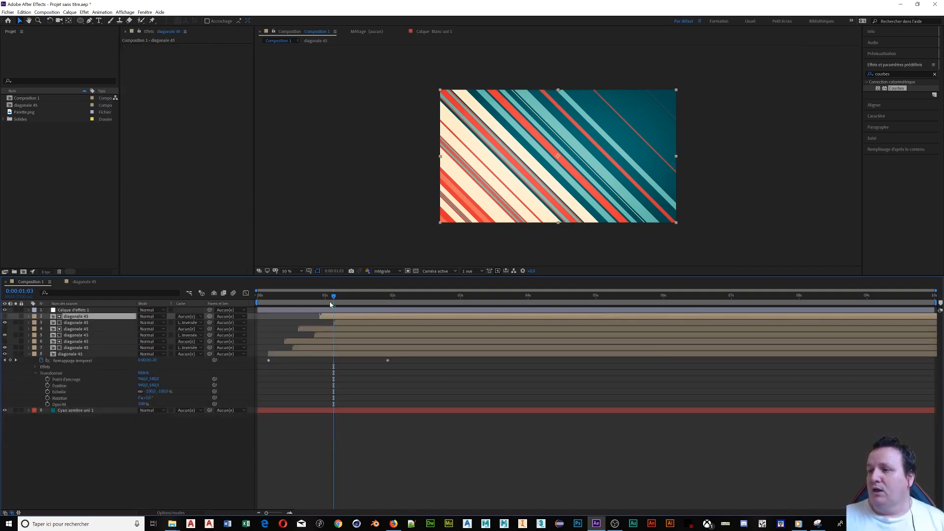
{"action": "left_click_drag", "start_coordinate": [335, 299], "coordinate": [342, 338]}
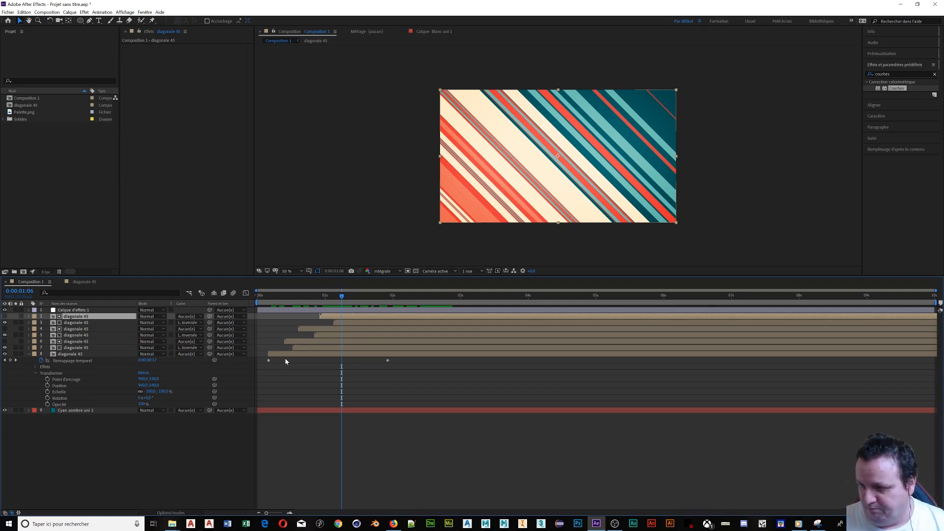
{"action": "left_click", "coordinate": [29, 354]}
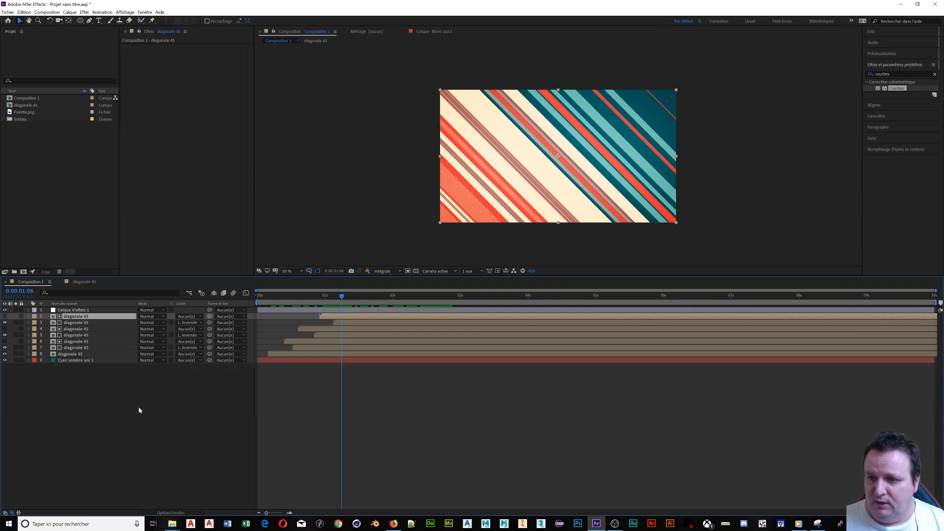
{"action": "left_click", "coordinate": [99, 21]}
{"action": "left_click_drag", "start_coordinate": [504, 138], "coordinate": [636, 176]}
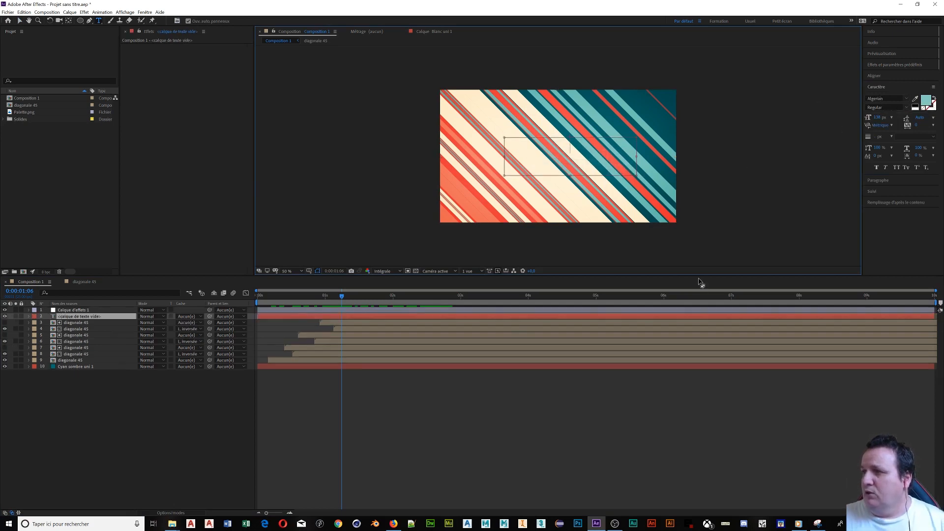
{"action": "type", "text": "hydra"}
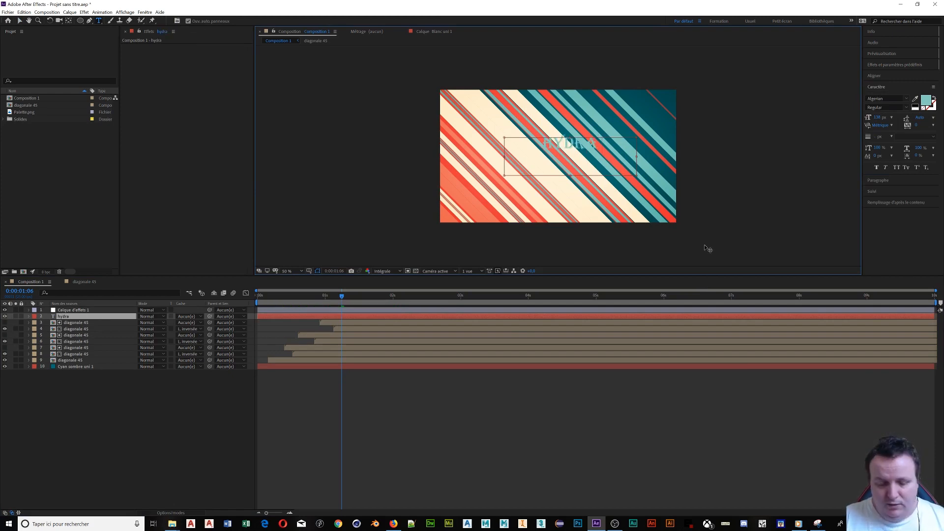
{"action": "type", "text": " media workshop"}
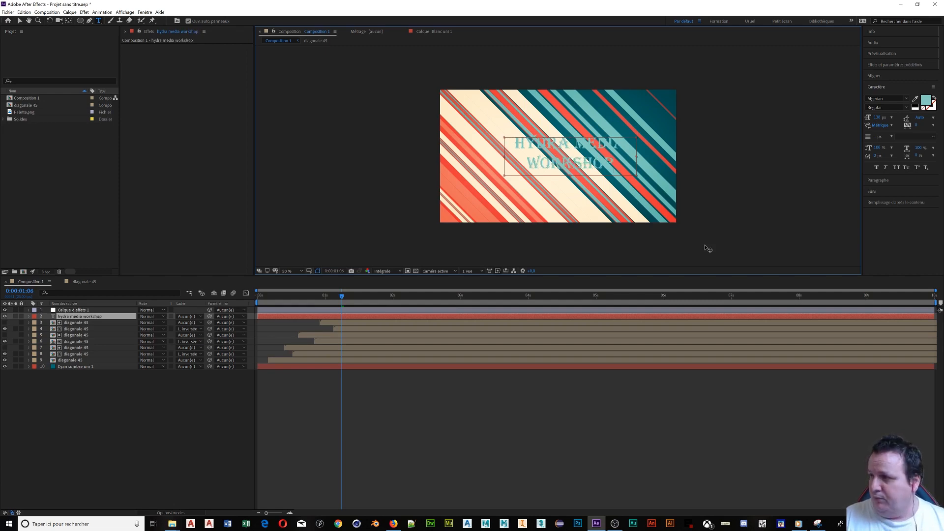
- Try to set the text's fill colour to white (FFFFFF) without selecting its characters
{"action": "left_click", "coordinate": [934, 104]}
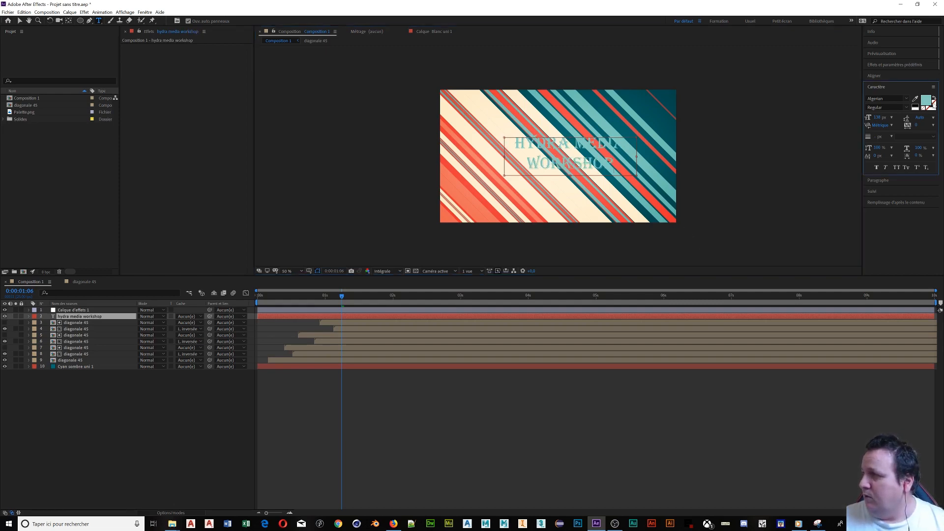
{"action": "left_click", "coordinate": [926, 100]}
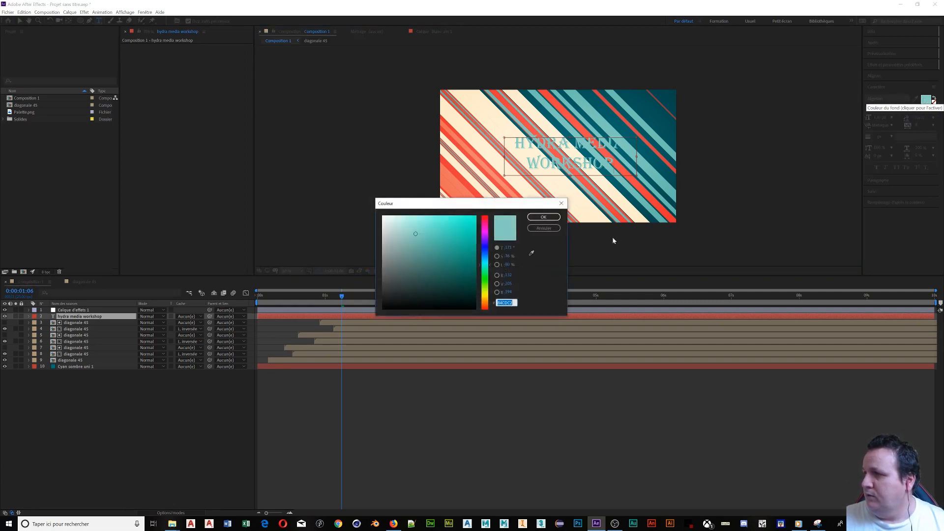
{"action": "left_click_drag", "start_coordinate": [417, 235], "coordinate": [377, 215]}
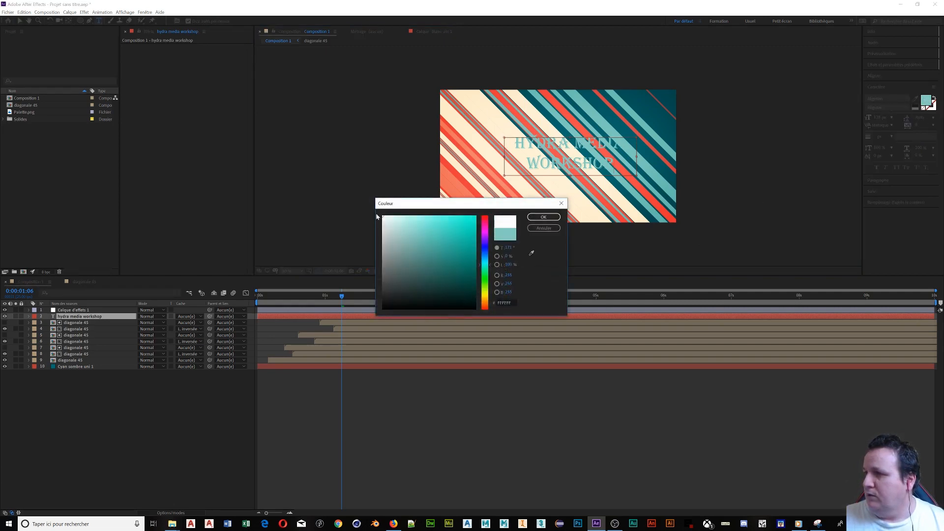
{"action": "left_click", "coordinate": [543, 217]}
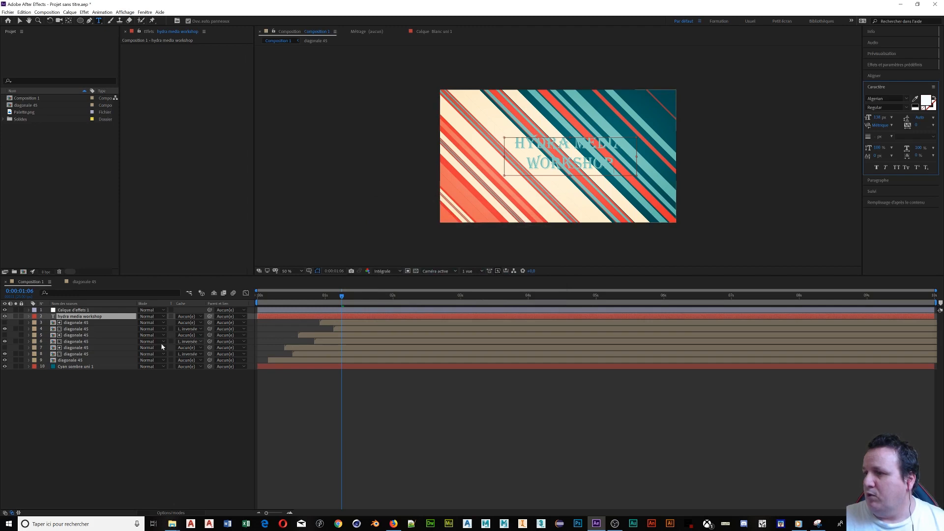
- Select all characters of the hydra media workshop text and set their fill colour to white
{"action": "double_click", "coordinate": [81, 317]}
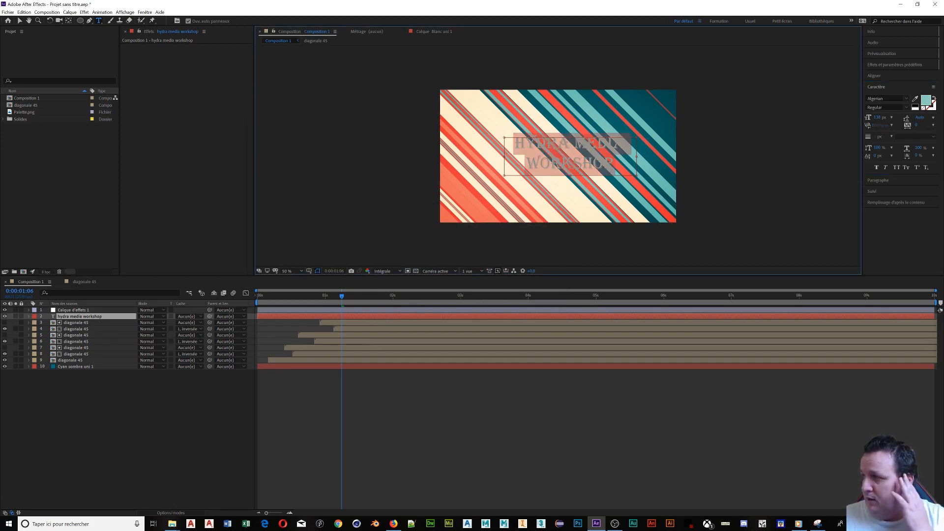
{"action": "left_click", "coordinate": [926, 102]}
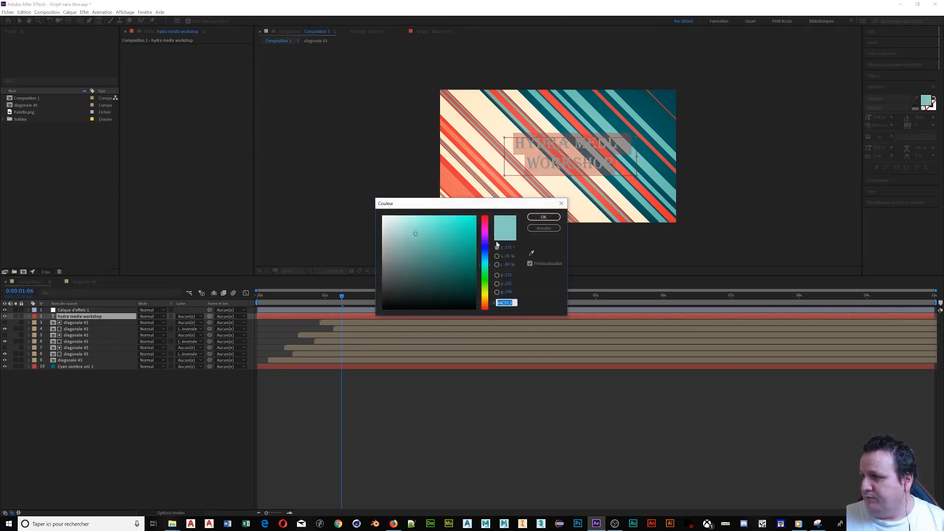
{"action": "left_click", "coordinate": [380, 215]}
{"action": "left_click", "coordinate": [544, 217]}
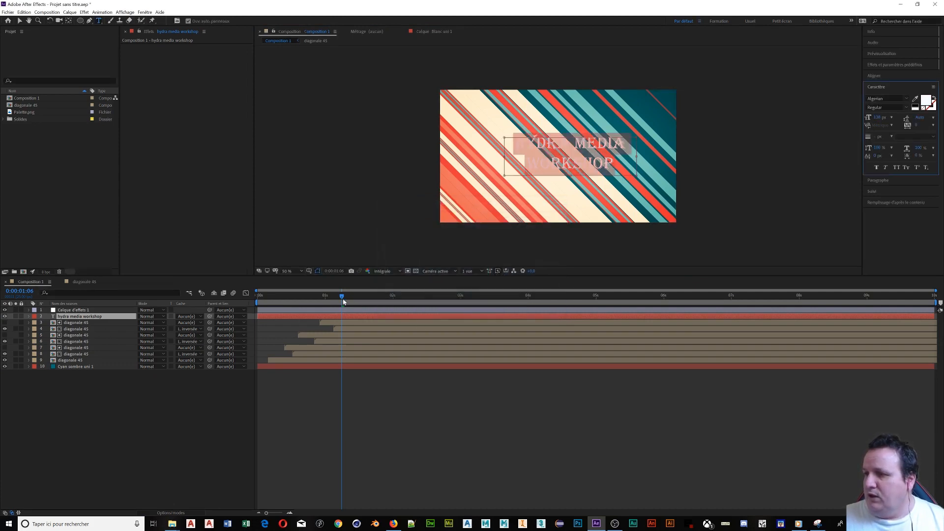
- Preview the transition with the title from the start of the composition, and go to 0:00:01:05
{"action": "left_click_drag", "start_coordinate": [344, 298], "coordinate": [243, 306]}
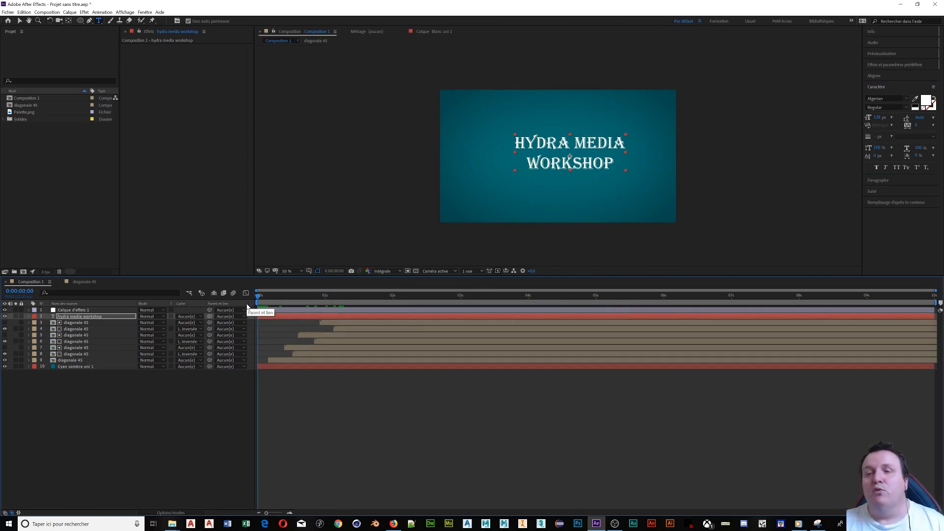
{"action": "key", "text": "space"}
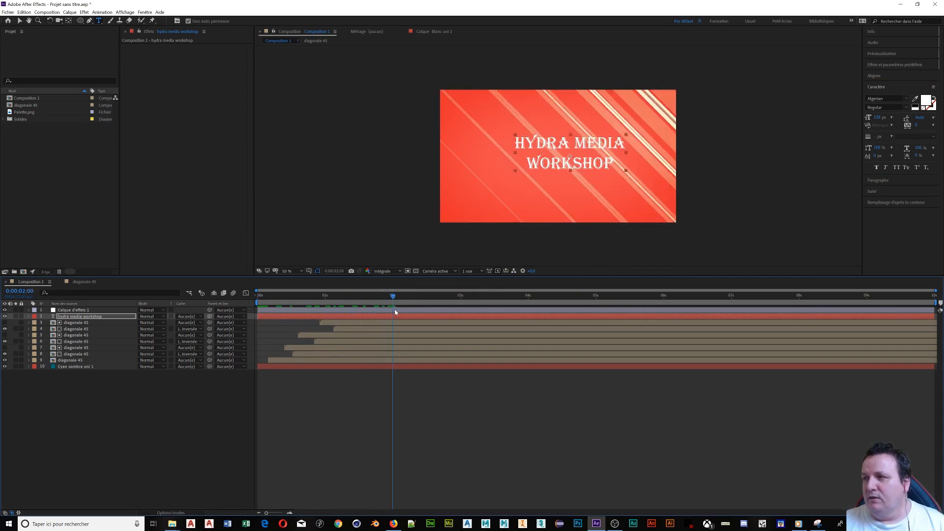
{"action": "left_click_drag", "start_coordinate": [401, 310], "coordinate": [339, 315]}
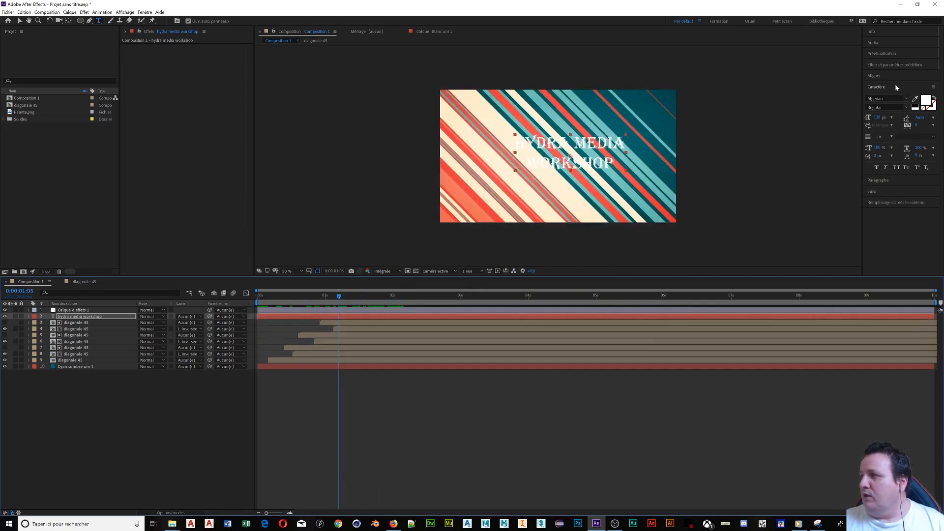
- Centre the hydra media workshop title horizontally and vertically in the composition with the align options
{"action": "left_click", "coordinate": [876, 75]}
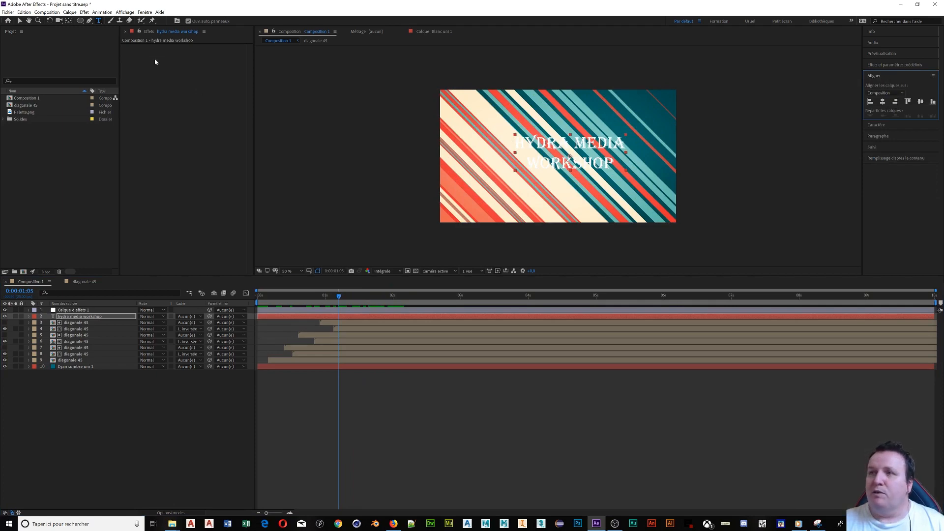
{"action": "left_click", "coordinate": [145, 12]}
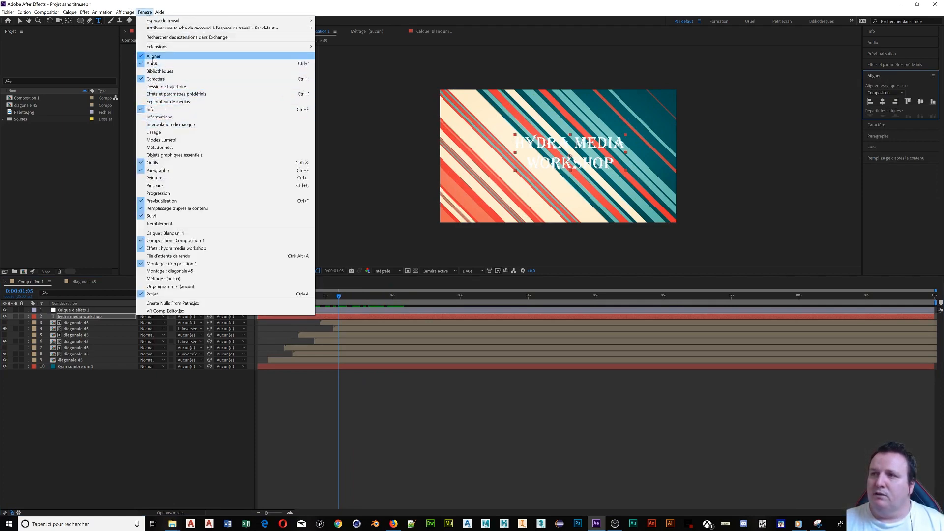
{"action": "left_click", "coordinate": [314, 12]}
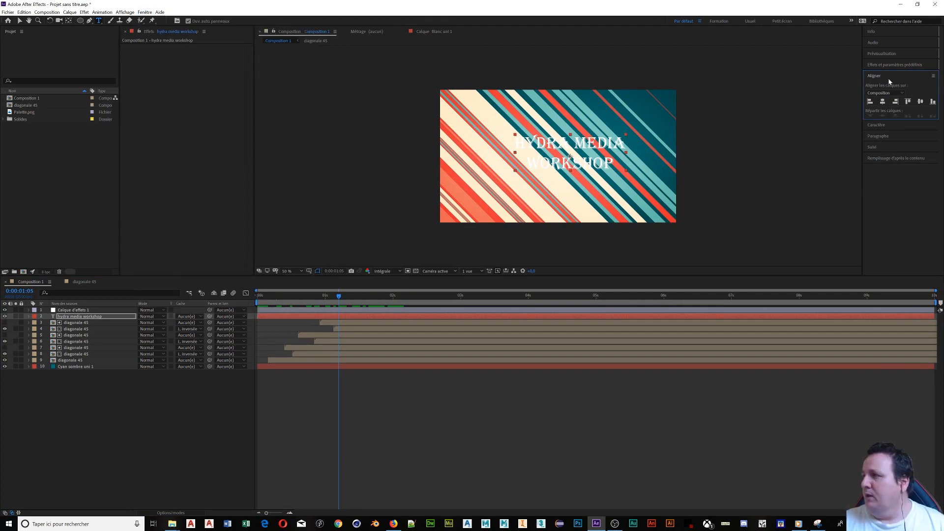
{"action": "left_click", "coordinate": [884, 101]}
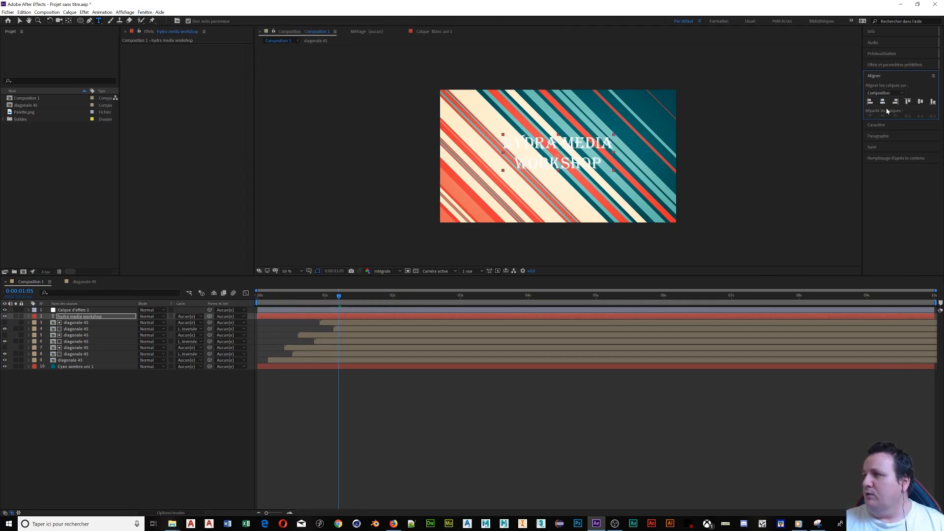
{"action": "left_click", "coordinate": [921, 104]}
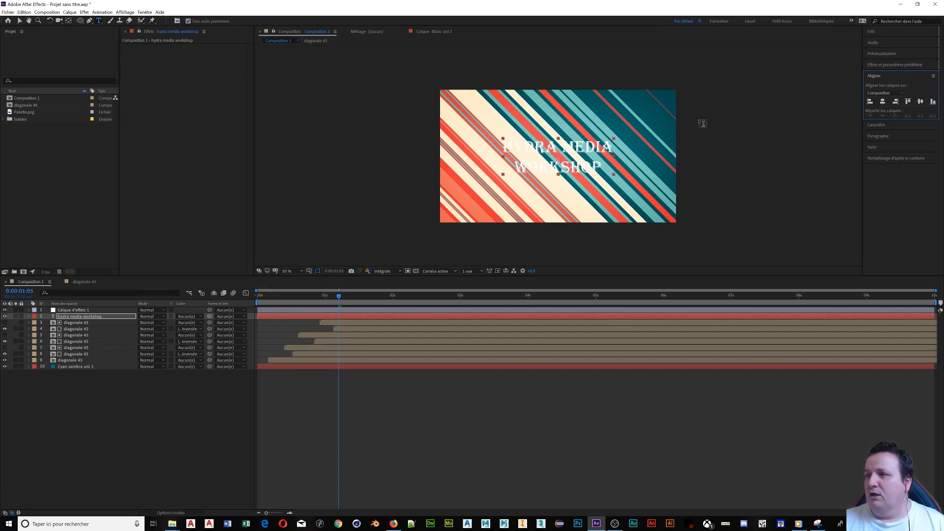
- Shift the title layer in time to start just after the 2-second mark, and check its appearance at 0:00:02:08
{"action": "key", "text": "period"}
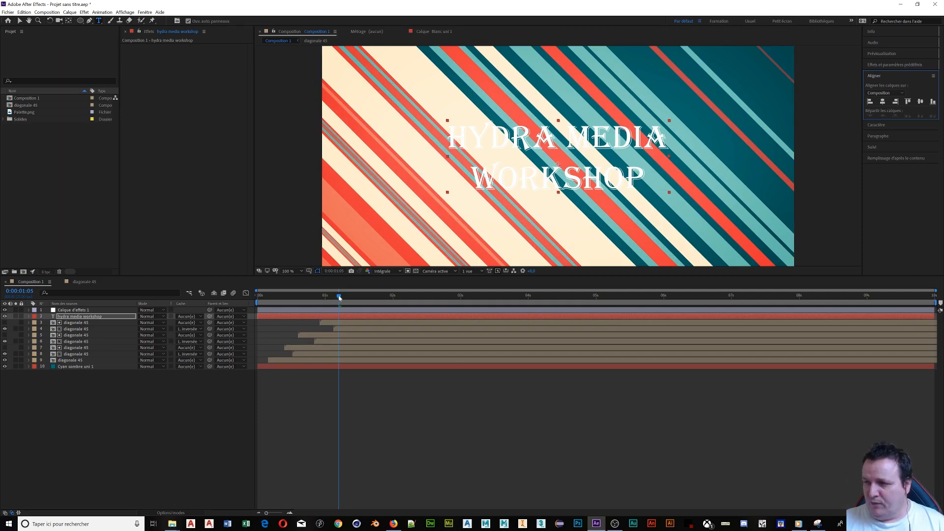
{"action": "left_click", "coordinate": [314, 317]}
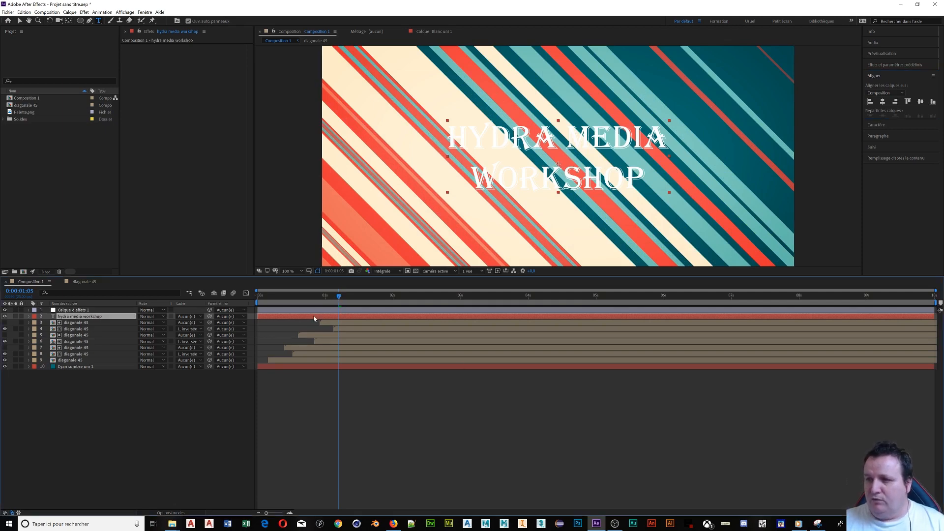
{"action": "left_click_drag", "start_coordinate": [320, 317], "coordinate": [428, 322]}
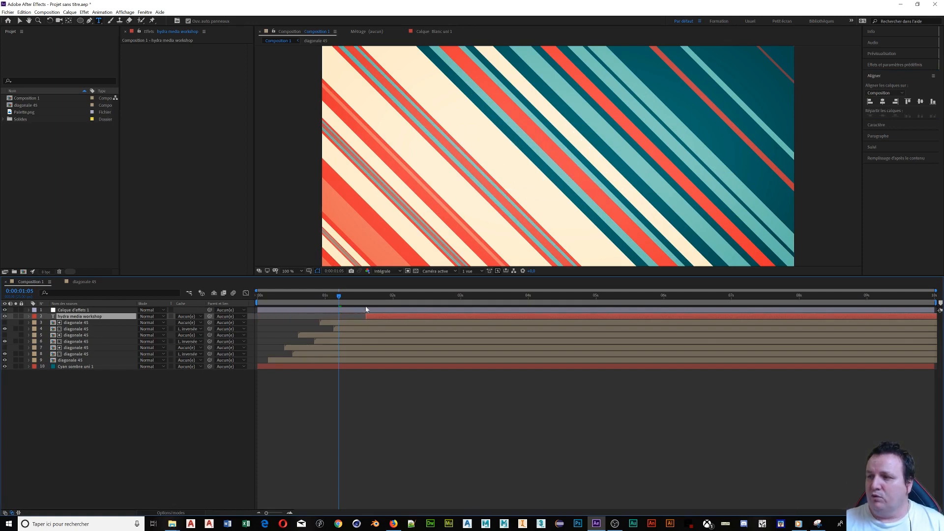
{"action": "left_click_drag", "start_coordinate": [341, 298], "coordinate": [415, 297]}
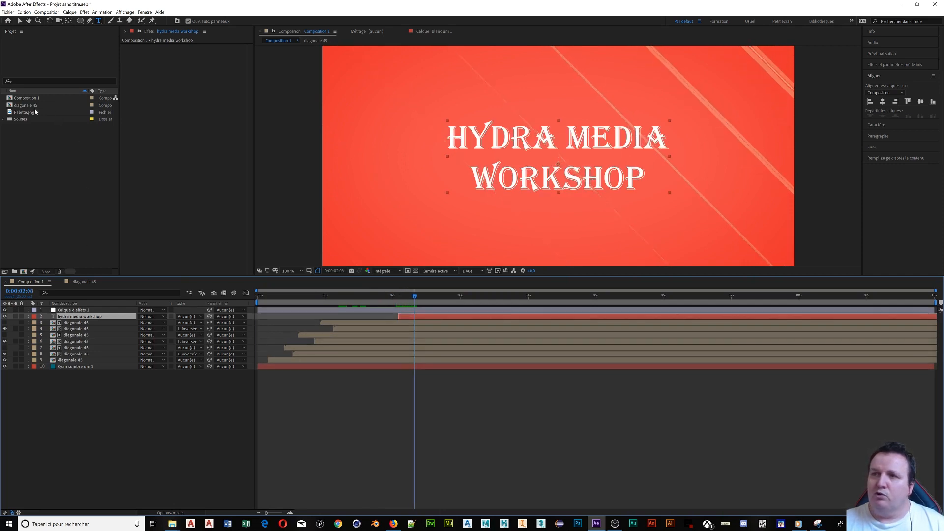
- Place diagonale 45 directly above the title, starting at the same time, and set it as the title's inverted alpha matte
{"action": "left_click_drag", "start_coordinate": [32, 108], "coordinate": [78, 315]}
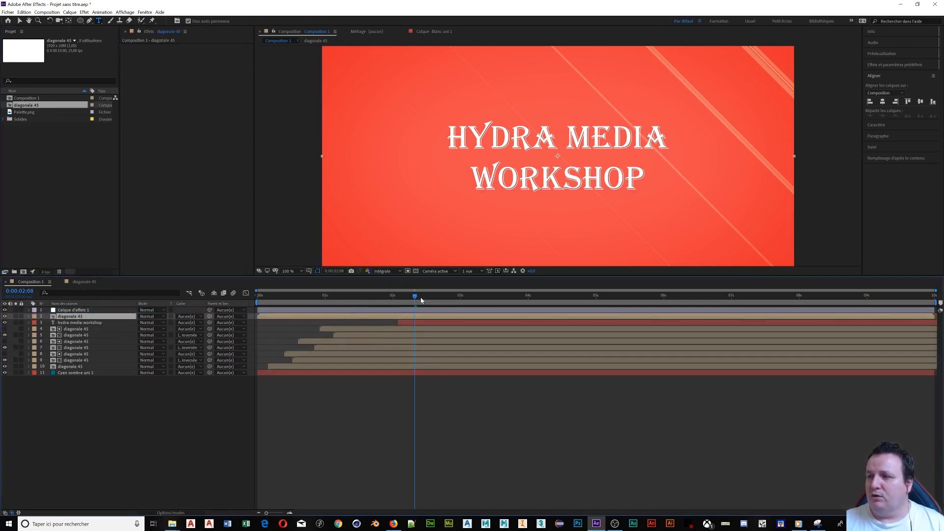
{"action": "left_click_drag", "start_coordinate": [414, 299], "coordinate": [560, 313]}
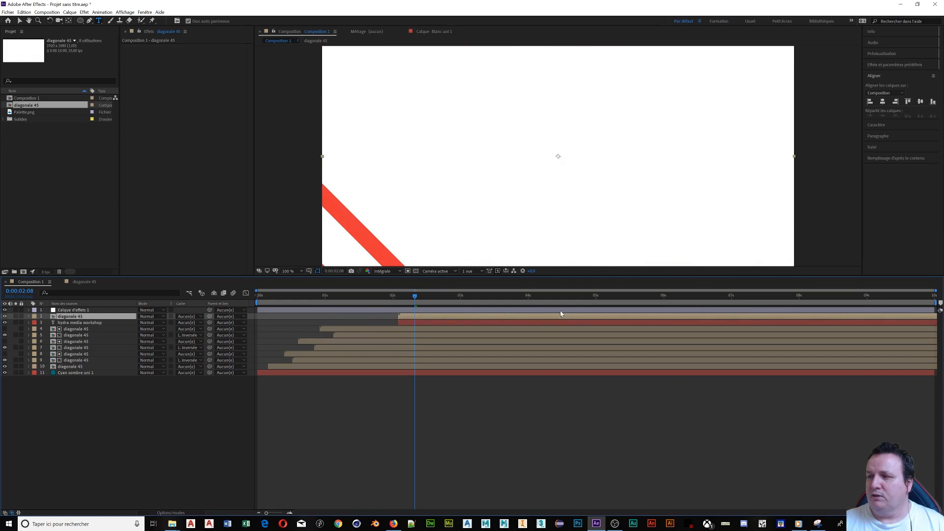
{"action": "left_click", "coordinate": [435, 324]}
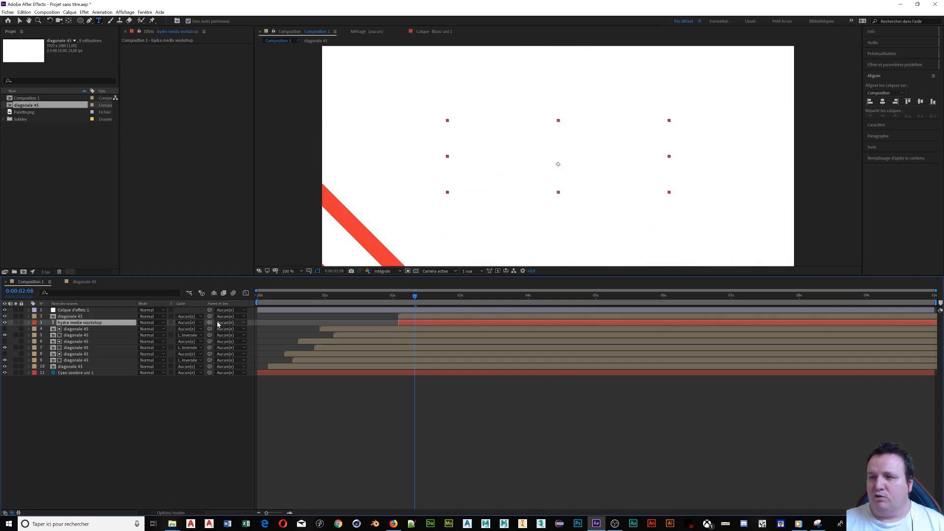
{"action": "left_click", "coordinate": [199, 325]}
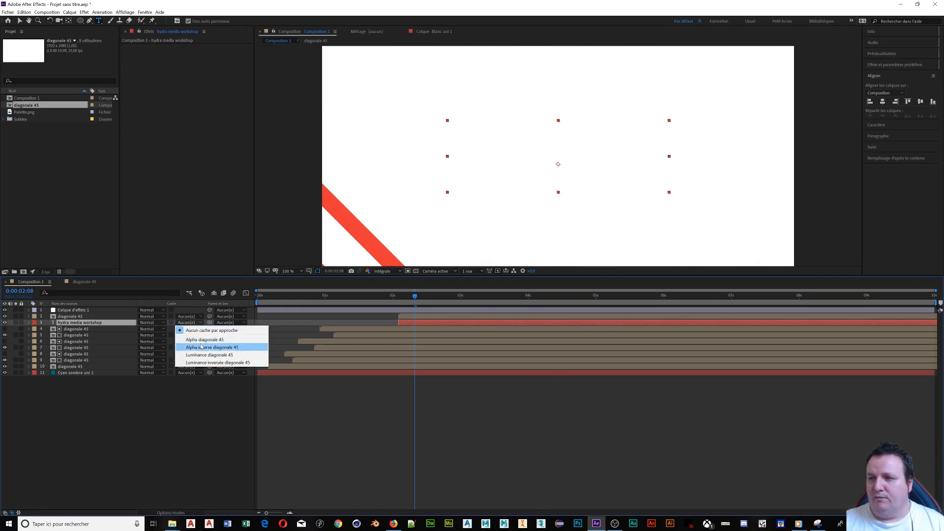
{"action": "left_click", "coordinate": [201, 348]}
{"action": "left_click_drag", "start_coordinate": [416, 299], "coordinate": [434, 311]}
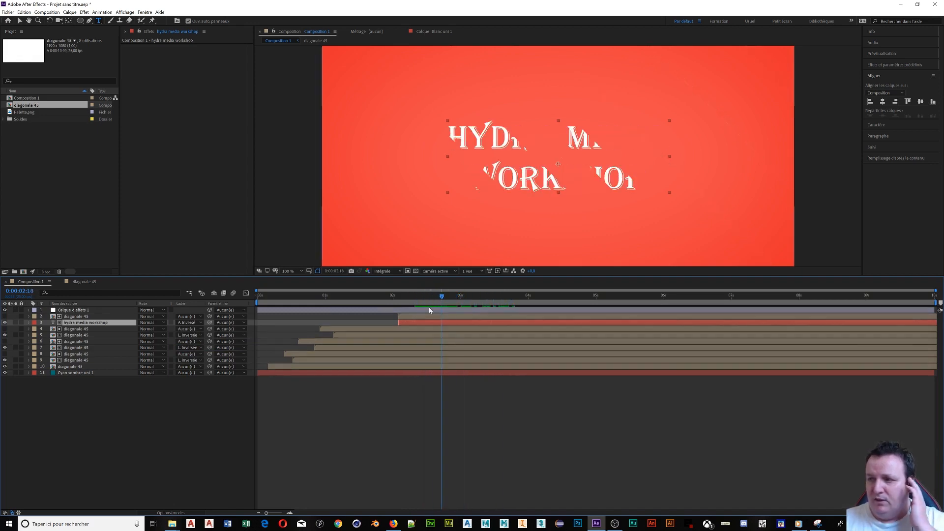
- Scale the title's diagonale 45 matte to about half size around its centre, just enclosing the text, and preview the reveal around 0:00:02:17
{"action": "left_click", "coordinate": [72, 317]}
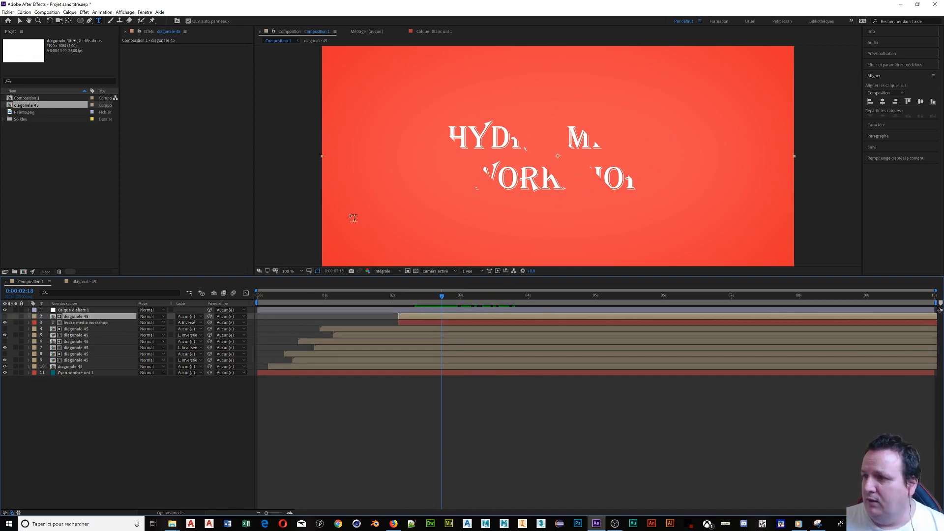
{"action": "key", "text": "comma"}
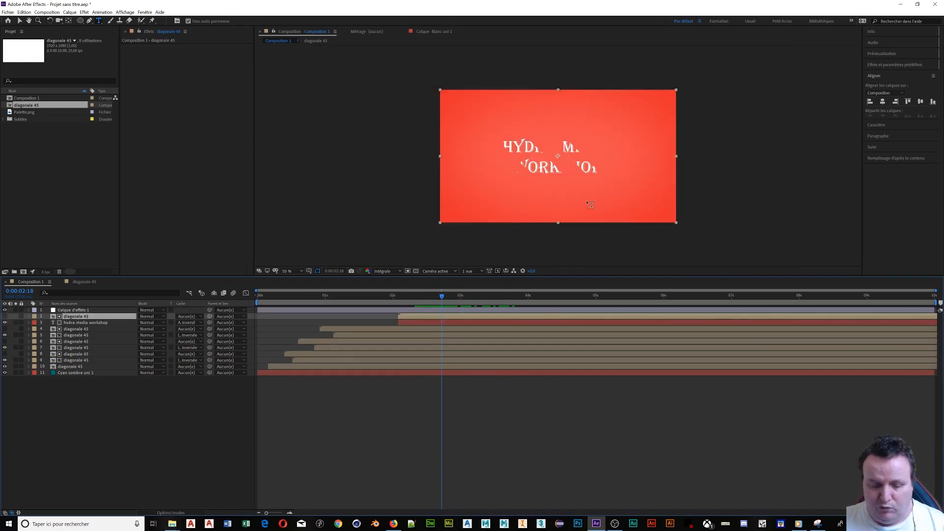
{"action": "key", "text": "v"}
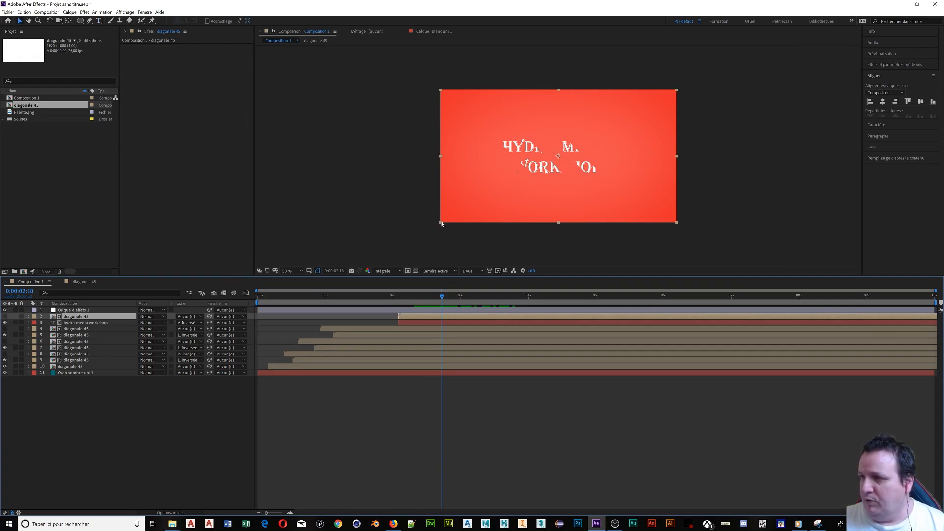
{"action": "left_click_drag", "start_coordinate": [441, 225], "coordinate": [500, 194]}
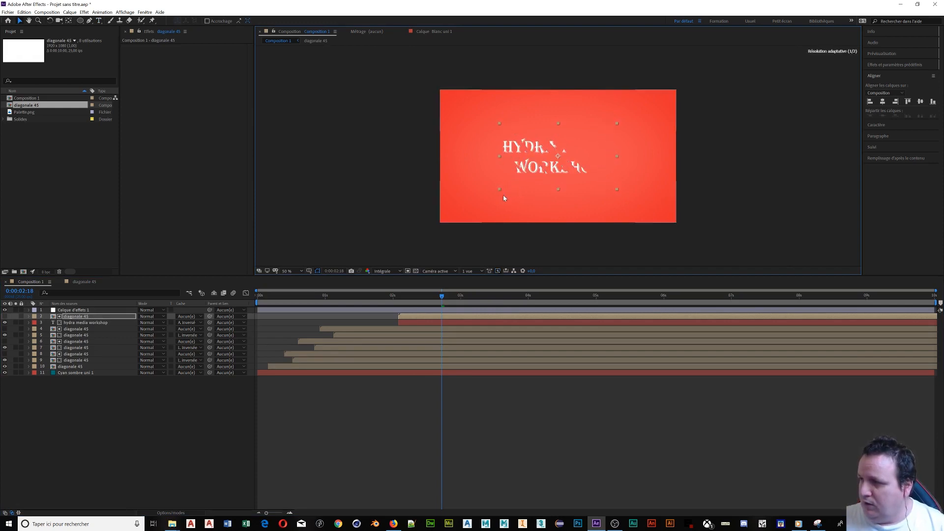
{"action": "left_click", "coordinate": [445, 297]}
{"action": "mouse_move", "coordinate": [446, 297]}
{"action": "left_mouse_down"}
{"action": "mouse_move", "coordinate": [482, 301]}
{"action": "mouse_move", "coordinate": [415, 296]}
{"action": "mouse_move", "coordinate": [450, 296]}
{"action": "mouse_move", "coordinate": [440, 296]}
{"action": "left_mouse_up"}
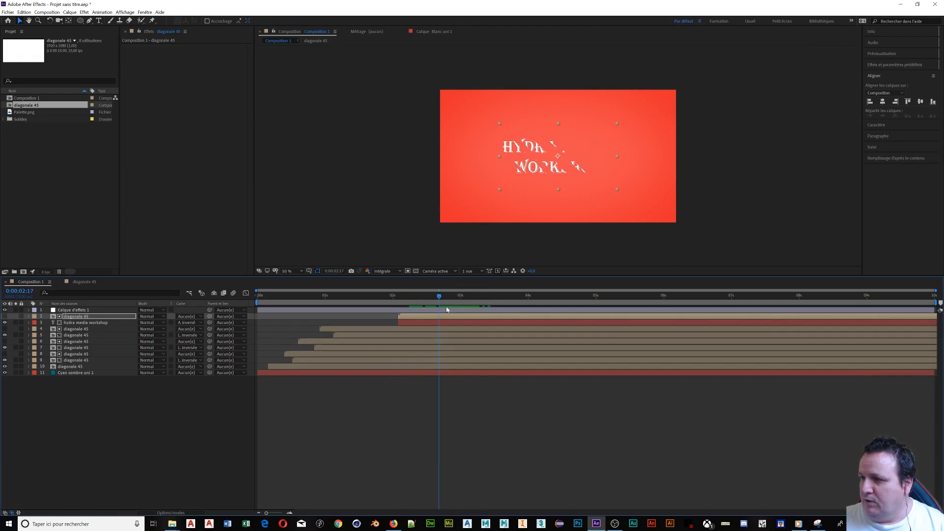
- Move the title and its diagonale 45 matte together to start at about 1.8 seconds, and preview the reveal up to 0:00:03:06
{"action": "left_click", "coordinate": [90, 323], "text": "ctrl"}
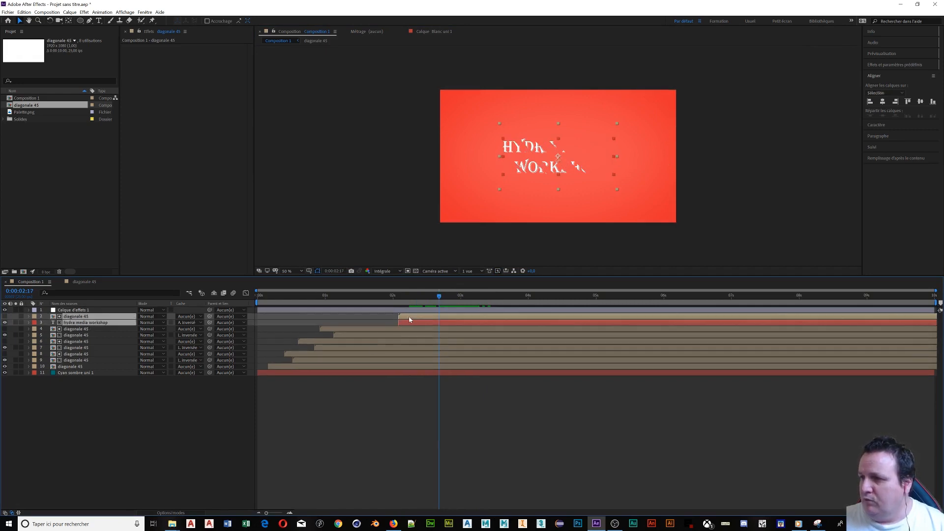
{"action": "left_click_drag", "start_coordinate": [410, 320], "coordinate": [396, 320]}
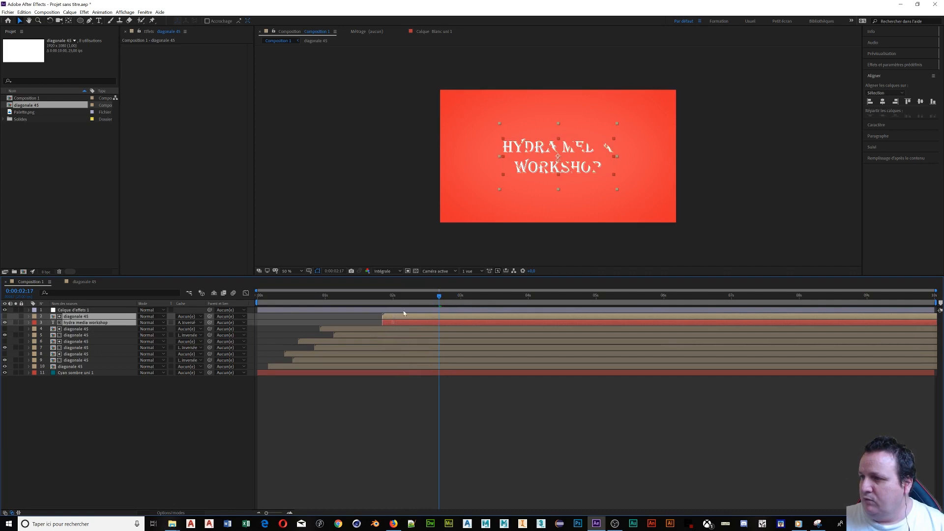
{"action": "left_click_drag", "start_coordinate": [439, 299], "coordinate": [391, 299]}
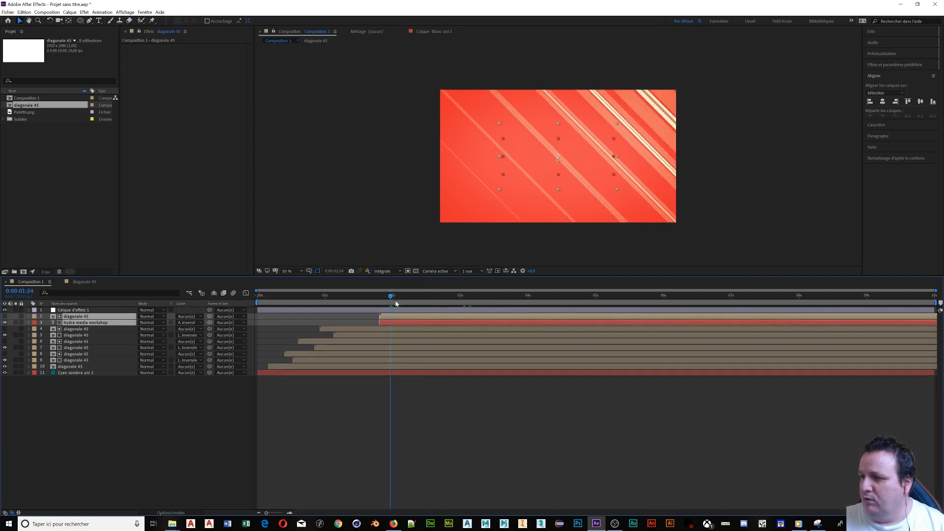
{"action": "left_click_drag", "start_coordinate": [391, 299], "coordinate": [477, 309]}
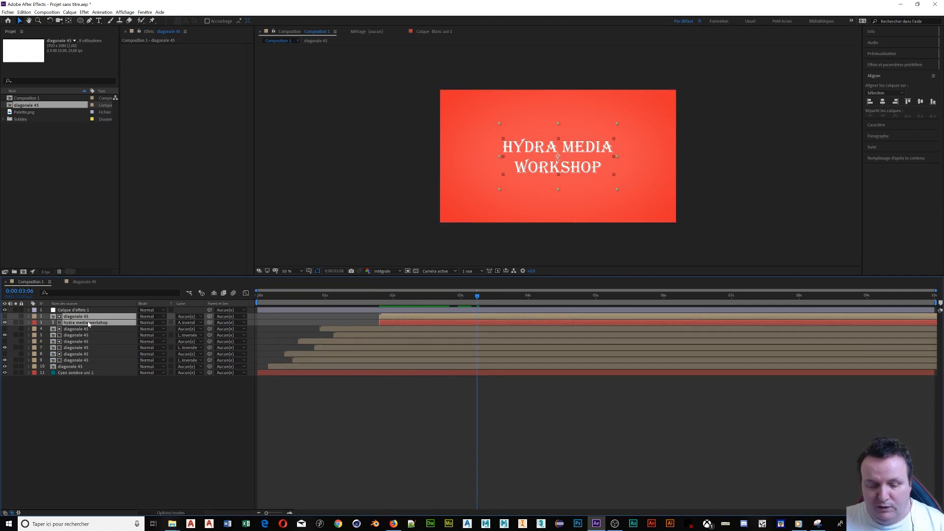
- Duplicate the title and its matte, and start the duplicate pair about 0.1 s after the original pair
{"action": "key", "text": "ctrl+d"}
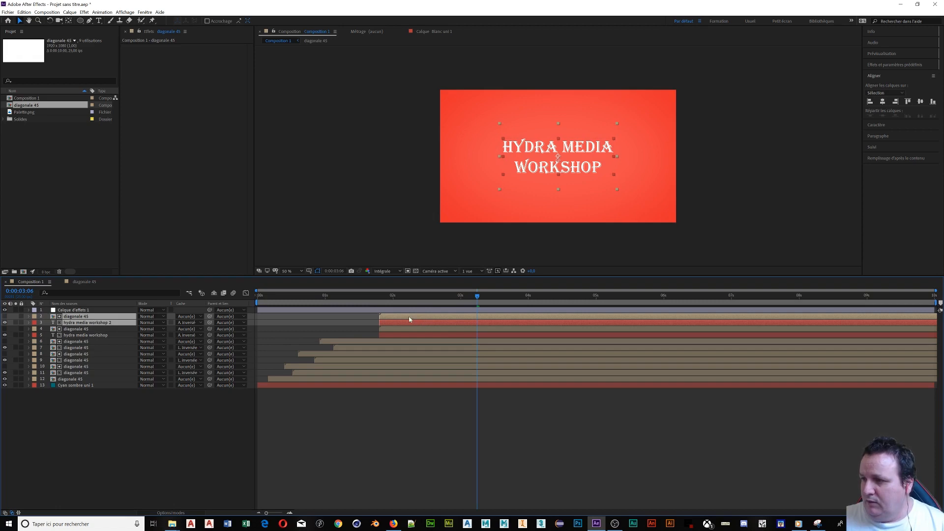
{"action": "left_click_drag", "start_coordinate": [411, 319], "coordinate": [418, 319]}
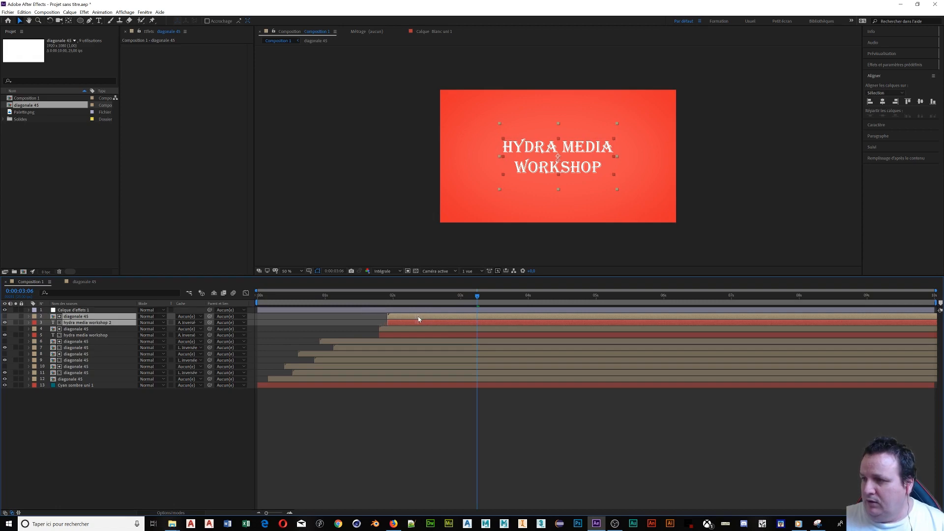
- Set the fill colour of the original, lower hydra media workshop text to the dark teal (016F73) sampled from Palette.png
{"action": "left_click", "coordinate": [407, 331]}
{"action": "left_click", "coordinate": [402, 338]}
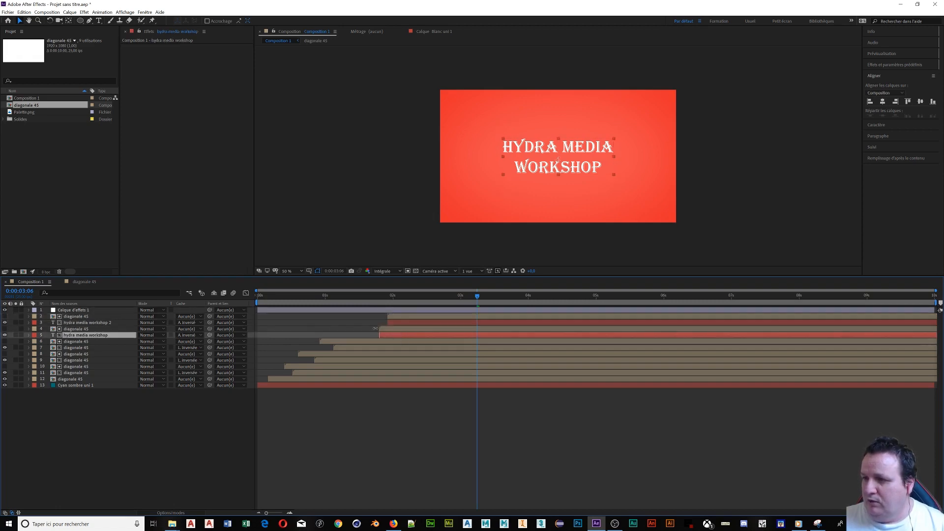
{"action": "double_click", "coordinate": [58, 337]}
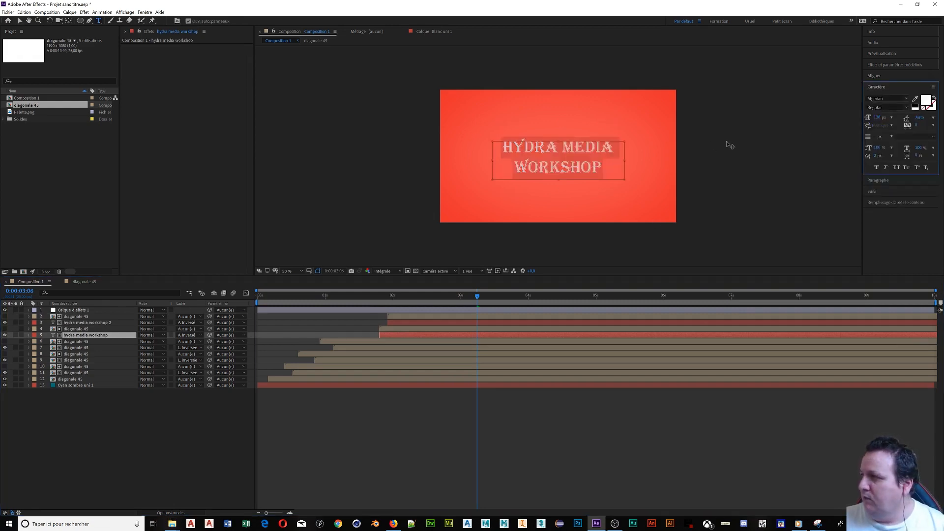
{"action": "left_click", "coordinate": [30, 112]}
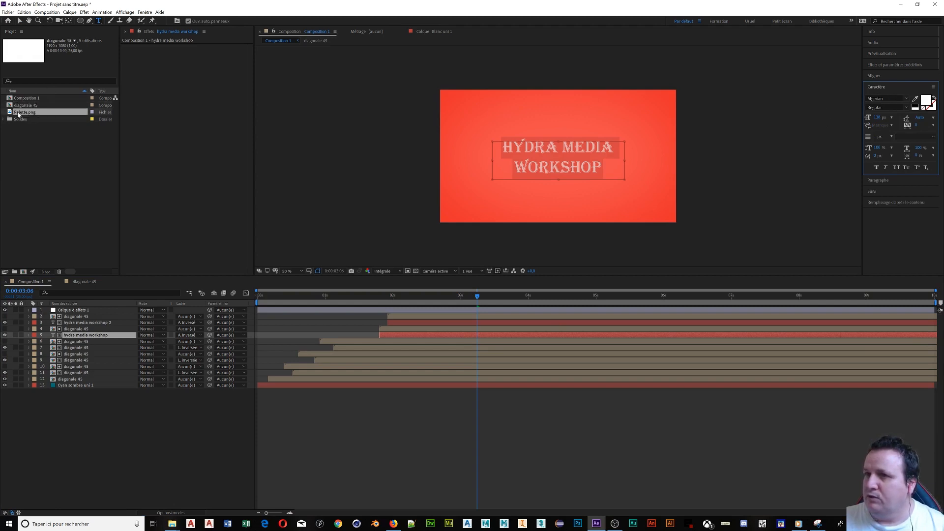
{"action": "left_click", "coordinate": [926, 101]}
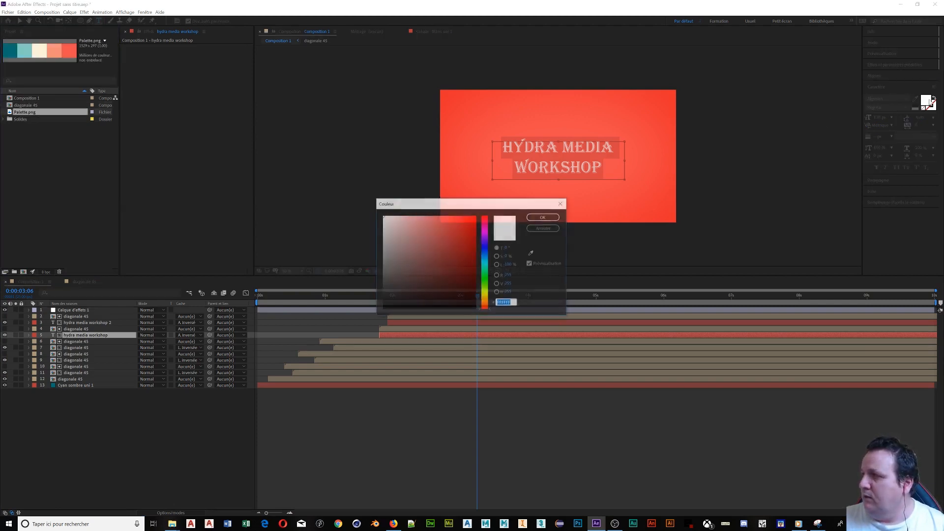
{"action": "left_click", "coordinate": [531, 253]}
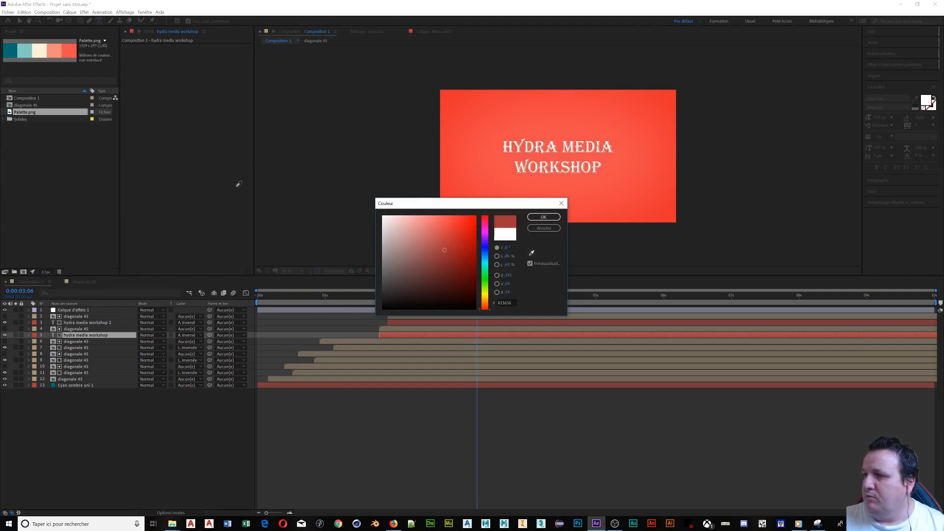
{"action": "left_click", "coordinate": [24, 49]}
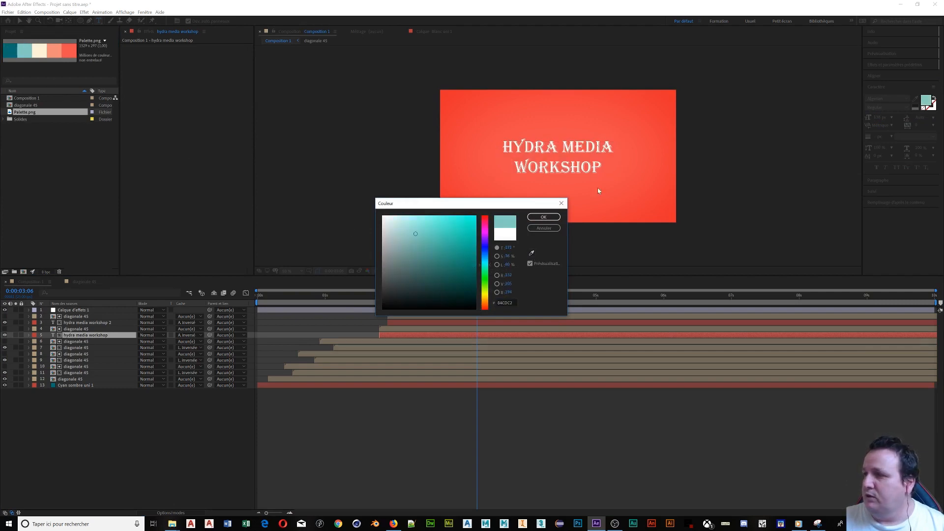
{"action": "left_click", "coordinate": [532, 253]}
{"action": "left_click", "coordinate": [11, 50]}
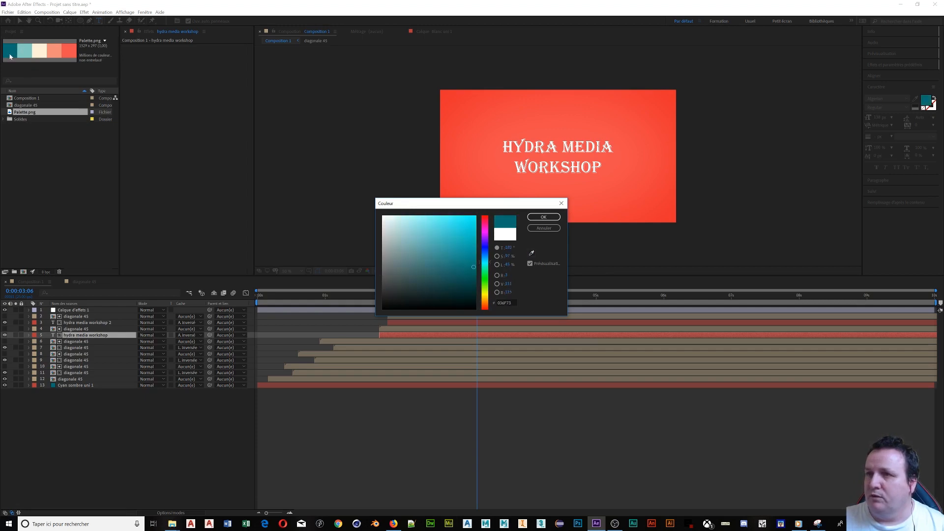
{"action": "left_click", "coordinate": [543, 217]}
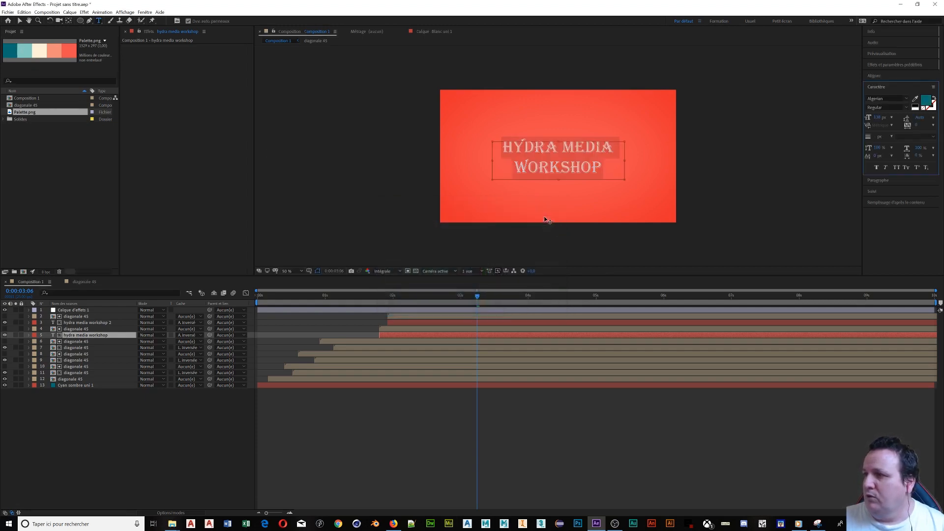
- Move the dark teal title and its matte together to start at about 1.7 seconds, and preview the composition from the beginning
{"action": "left_click_drag", "start_coordinate": [477, 298], "coordinate": [415, 332]}
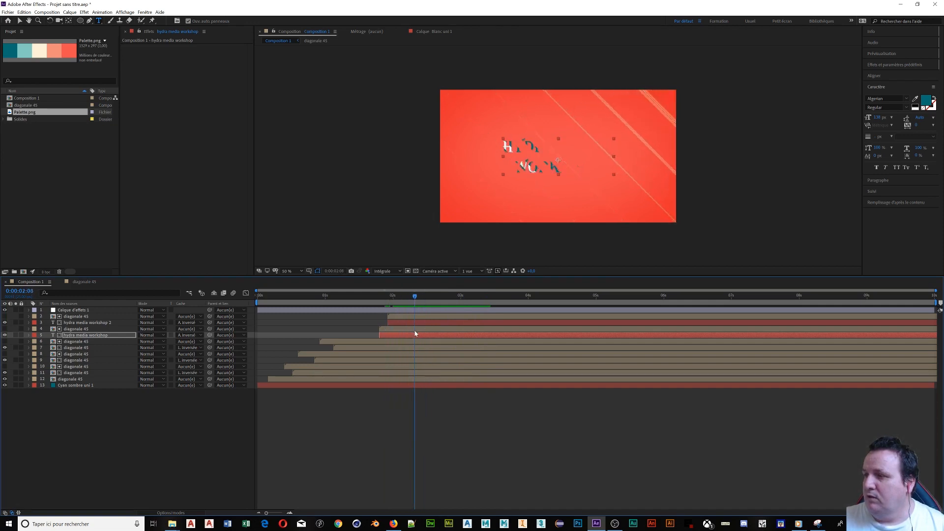
{"action": "left_click", "coordinate": [393, 330], "text": "ctrl"}
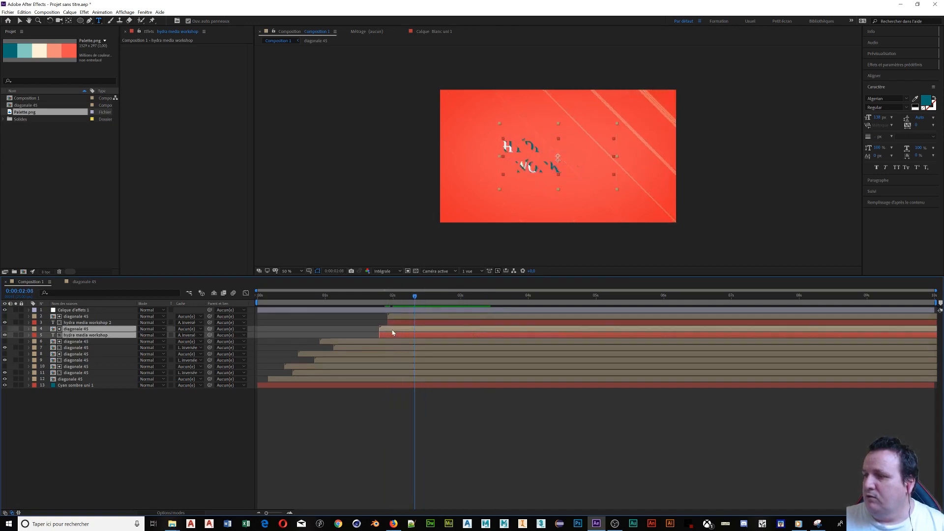
{"action": "left_click_drag", "start_coordinate": [389, 331], "coordinate": [383, 331]}
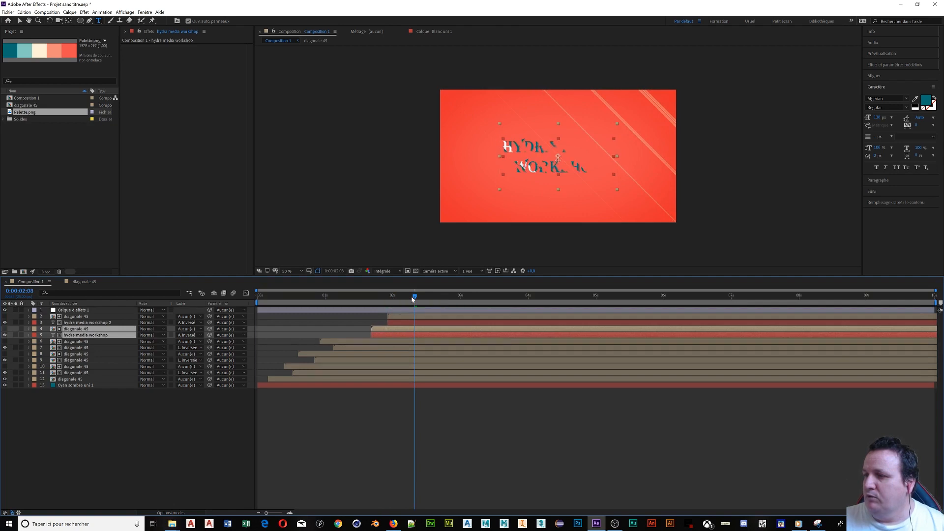
{"action": "left_click_drag", "start_coordinate": [414, 298], "coordinate": [513, 316]}
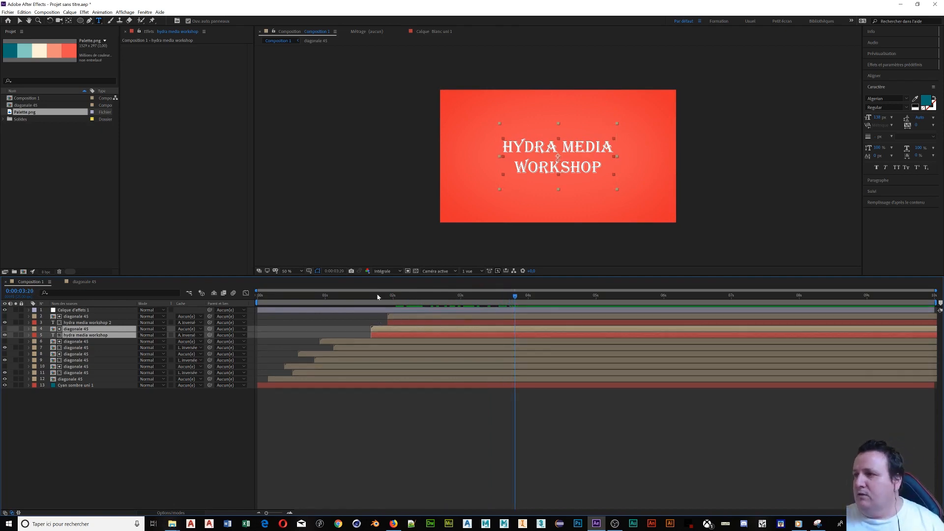
{"action": "left_click_drag", "start_coordinate": [516, 297], "coordinate": [256, 314]}
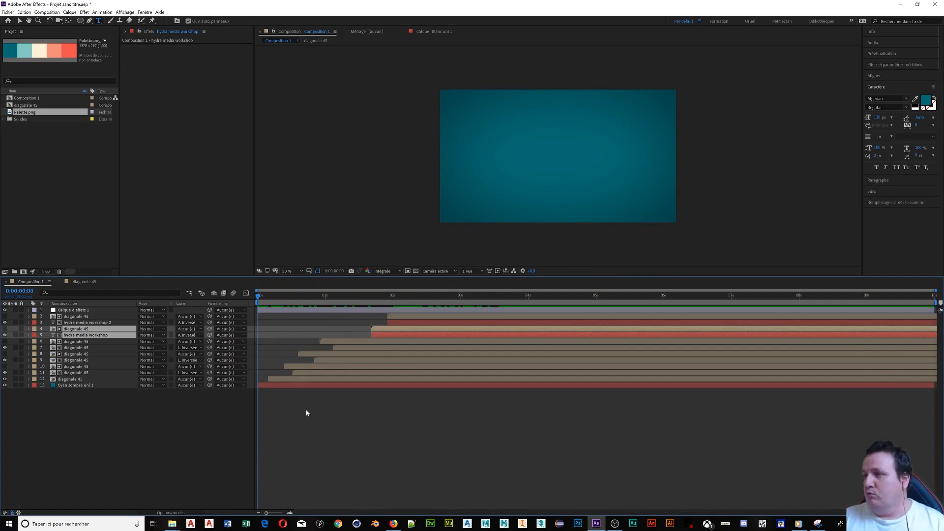
{"action": "key", "text": "space"}
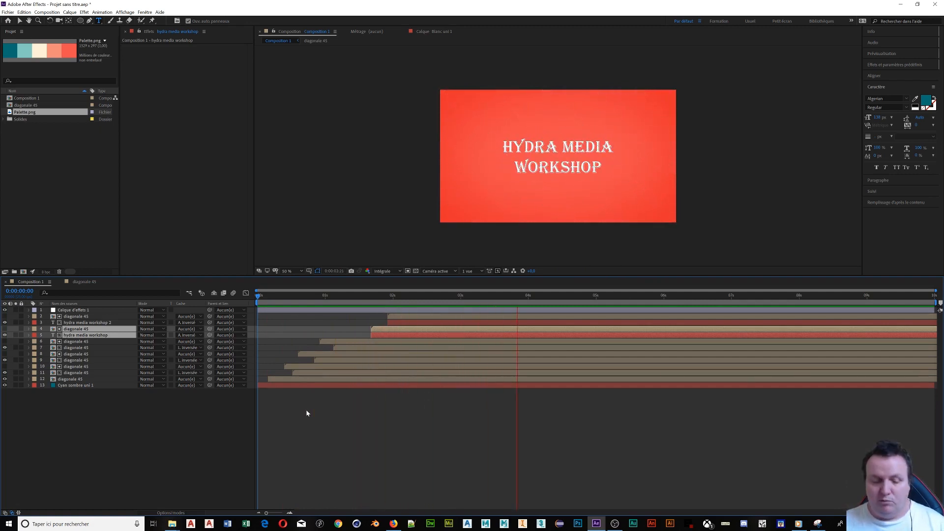
- Shift both title-and-matte pairs earlier together, starting the teal pair at about 1.2 s and the white pair at about 1.4 s, and preview
{"action": "left_click", "coordinate": [419, 336]}
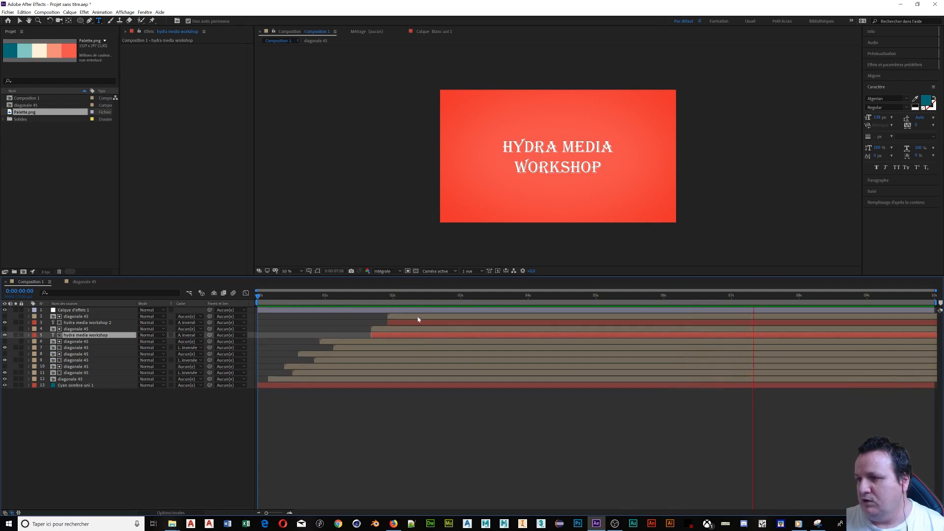
{"action": "left_click", "coordinate": [419, 320], "text": "shift"}
{"action": "left_click_drag", "start_coordinate": [418, 317], "coordinate": [405, 321]}
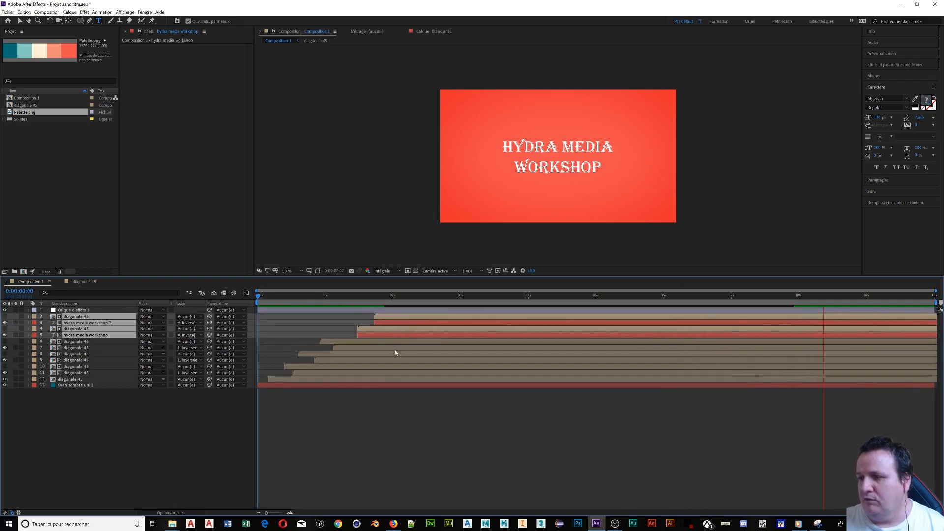
{"action": "key", "text": "space"}
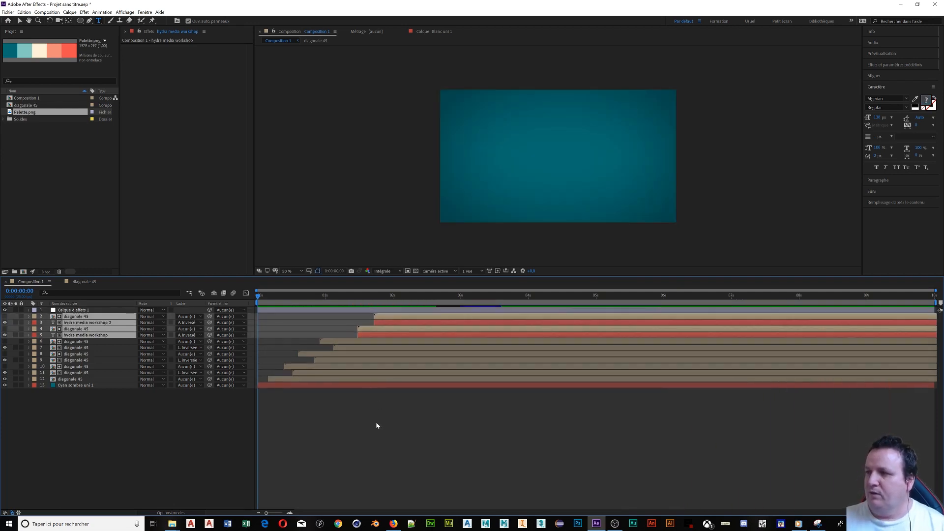
{"action": "key", "text": "space"}
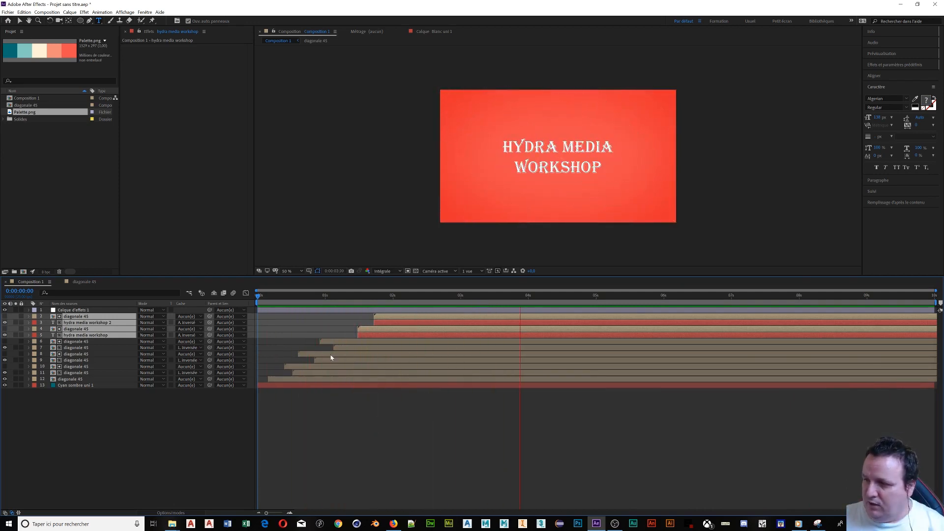
{"action": "left_click_drag", "start_coordinate": [369, 336], "coordinate": [359, 336]}
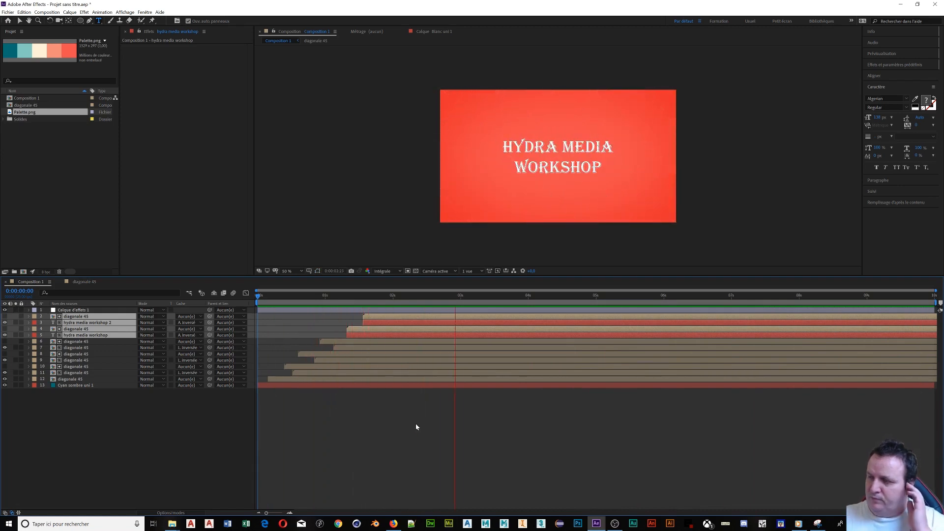
{"action": "left_click_drag", "start_coordinate": [419, 333], "coordinate": [411, 335]}
{"action": "key", "text": "space"}
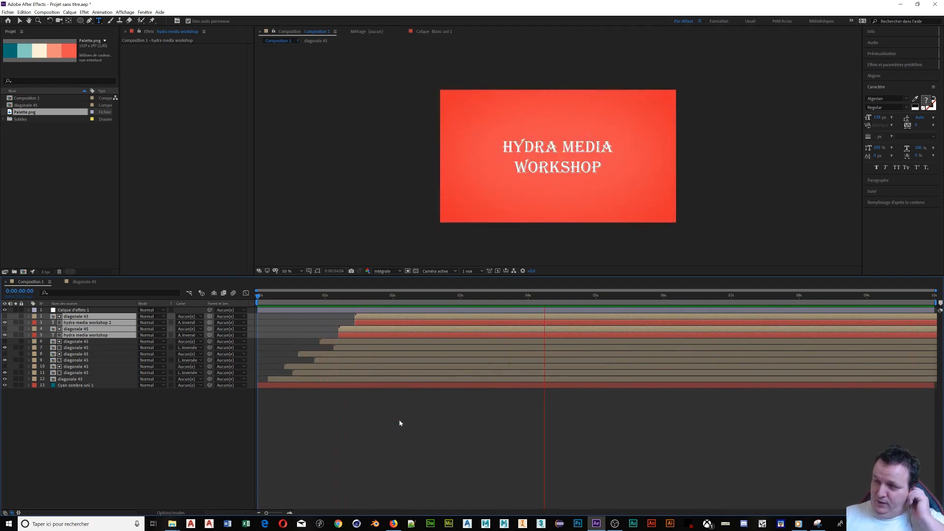
{"action": "key", "text": "space"}
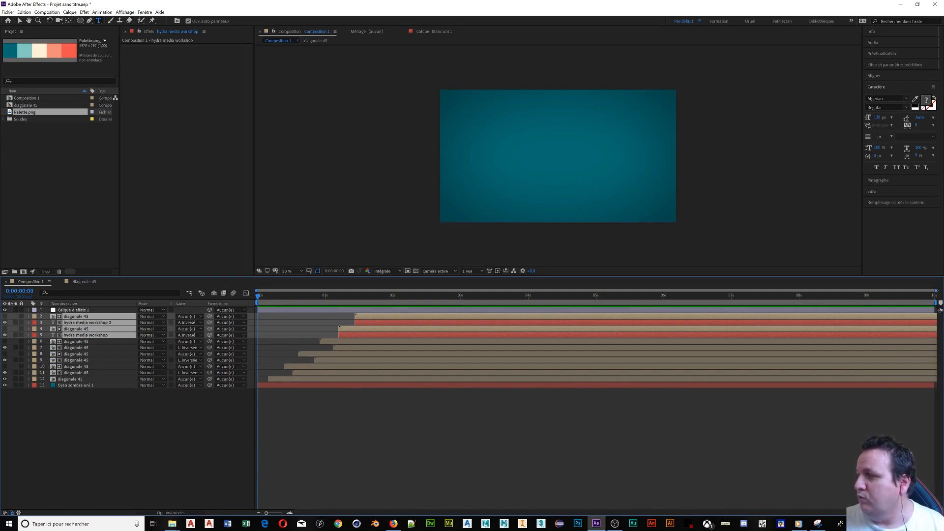
- Shorten the work area of Composition 1 to end at about 4 seconds, and preview the looped animation
{"action": "left_click_drag", "start_coordinate": [934, 291], "coordinate": [551, 300]}
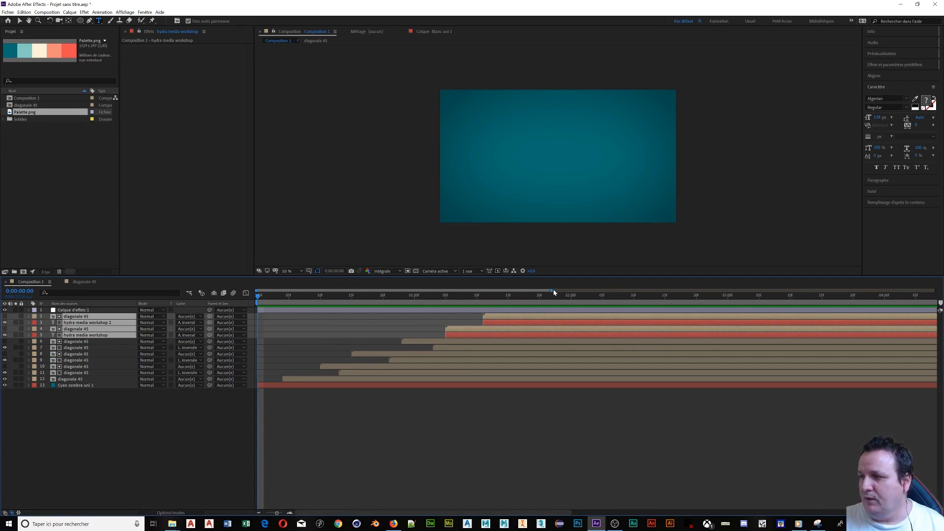
{"action": "mouse_move", "coordinate": [552, 290]}
{"action": "left_mouse_down"}
{"action": "mouse_move", "coordinate": [789, 288]}
{"action": "mouse_move", "coordinate": [943, 273]}
{"action": "mouse_move", "coordinate": [868, 302]}
{"action": "mouse_move", "coordinate": [570, 303]}
{"action": "mouse_move", "coordinate": [427, 325]}
{"action": "mouse_move", "coordinate": [445, 324]}
{"action": "mouse_move", "coordinate": [445, 301]}
{"action": "left_mouse_up"}
{"action": "key", "text": "space"}
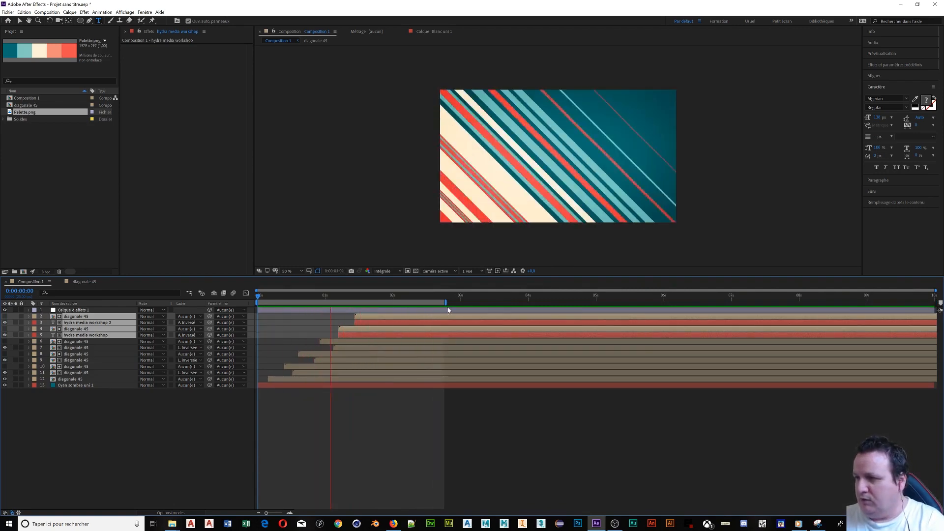
{"action": "left_click_drag", "start_coordinate": [446, 301], "coordinate": [500, 303]}
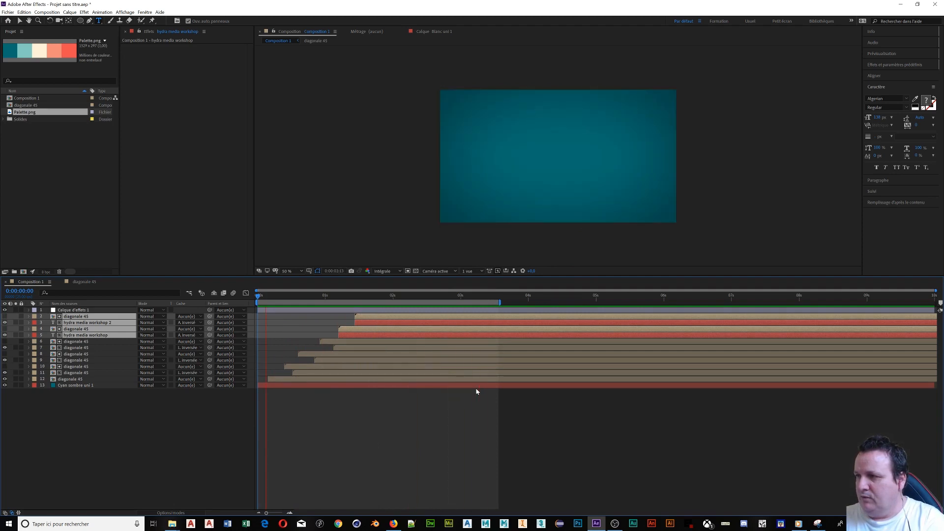
{"action": "left_click_drag", "start_coordinate": [500, 303], "coordinate": [532, 305]}
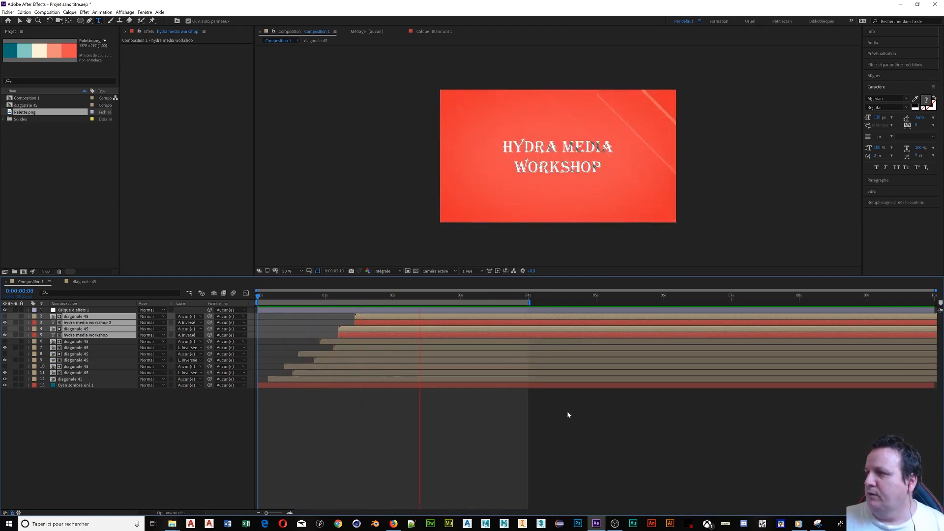
{"action": "key", "text": "space"}
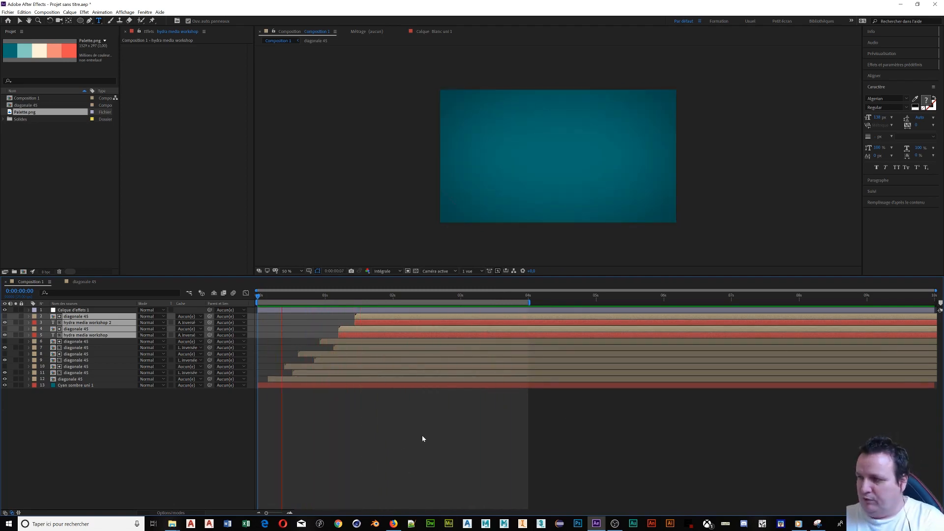
- Render Composition 1 to Composition 1.mp4 through the Adobe Media Encoder queue, and open the location of the output file
{"action": "left_click", "coordinate": [46, 12]}
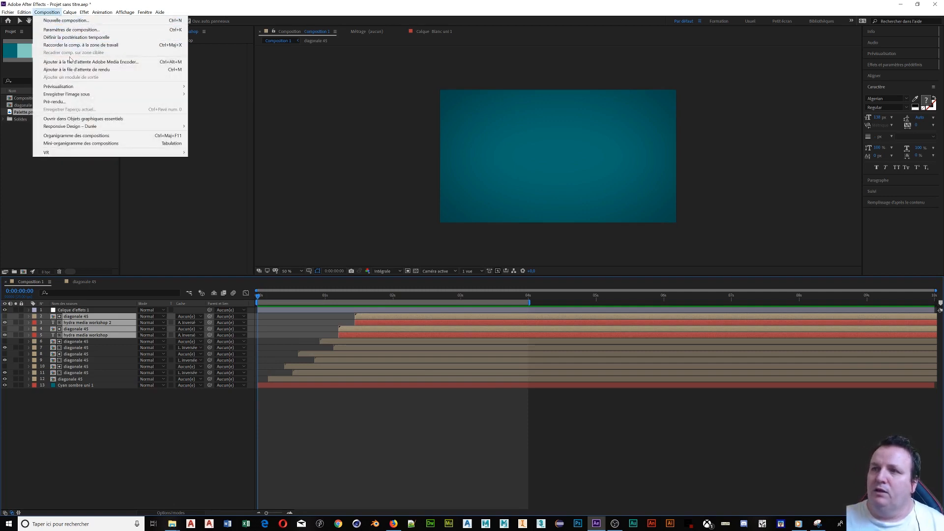
{"action": "left_click", "coordinate": [70, 62]}
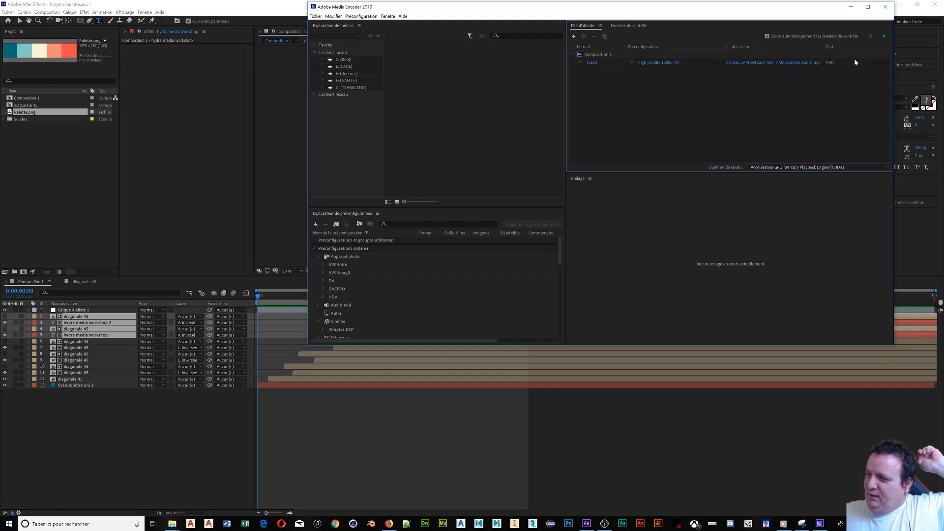
{"action": "left_click", "coordinate": [884, 36]}
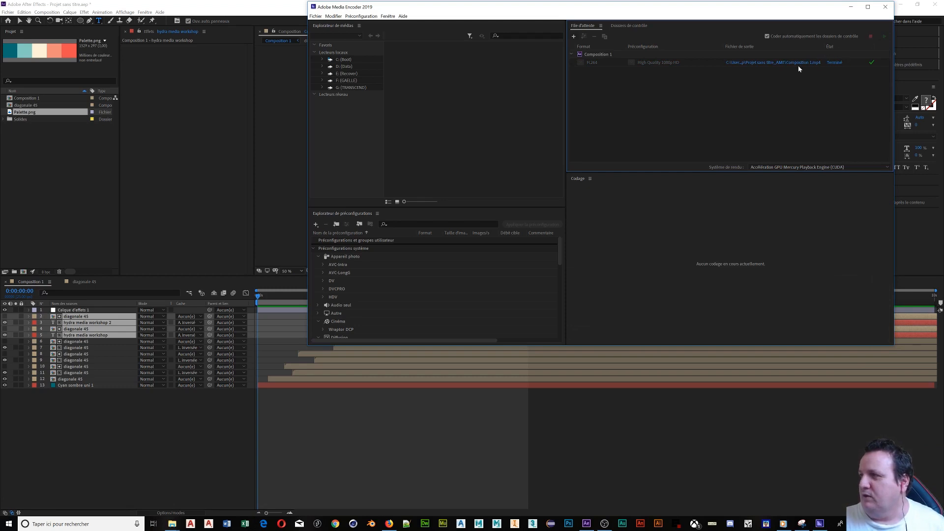
{"action": "left_click", "coordinate": [797, 65]}
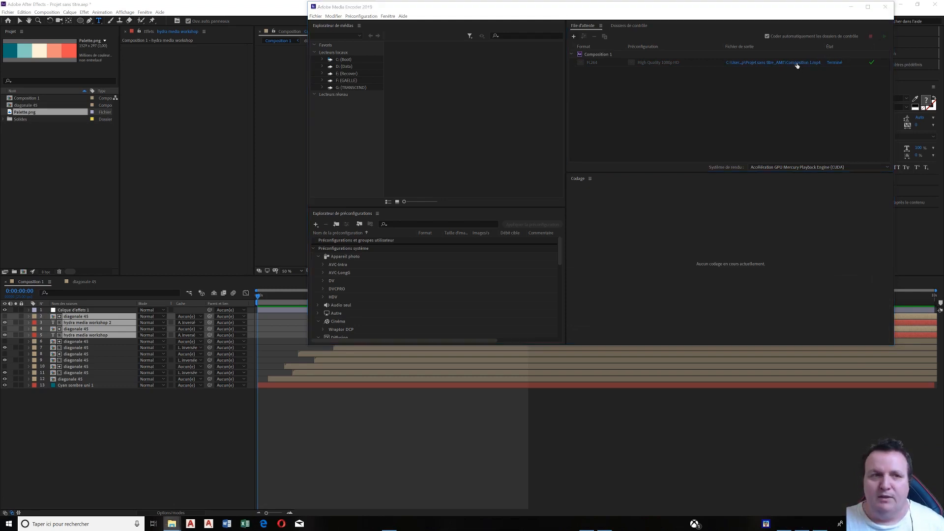